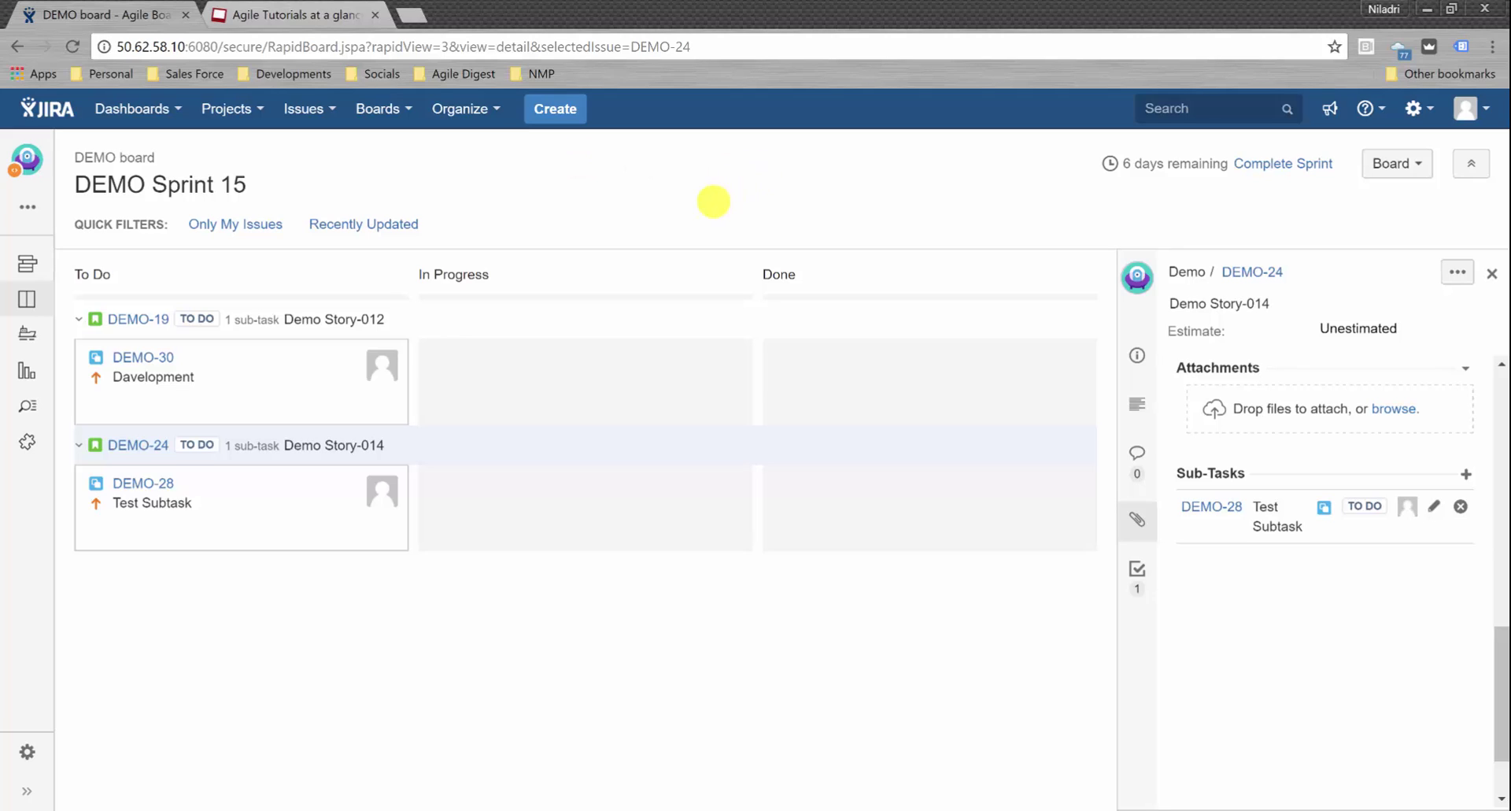
# Check the active sprint's name and start and end dates on the board against the capacity planning slide in PowerPoint.
pyautogui.doubleClick(158, 184)
pyautogui.moveTo(246, 185); pyautogui.dragTo(160, 189)
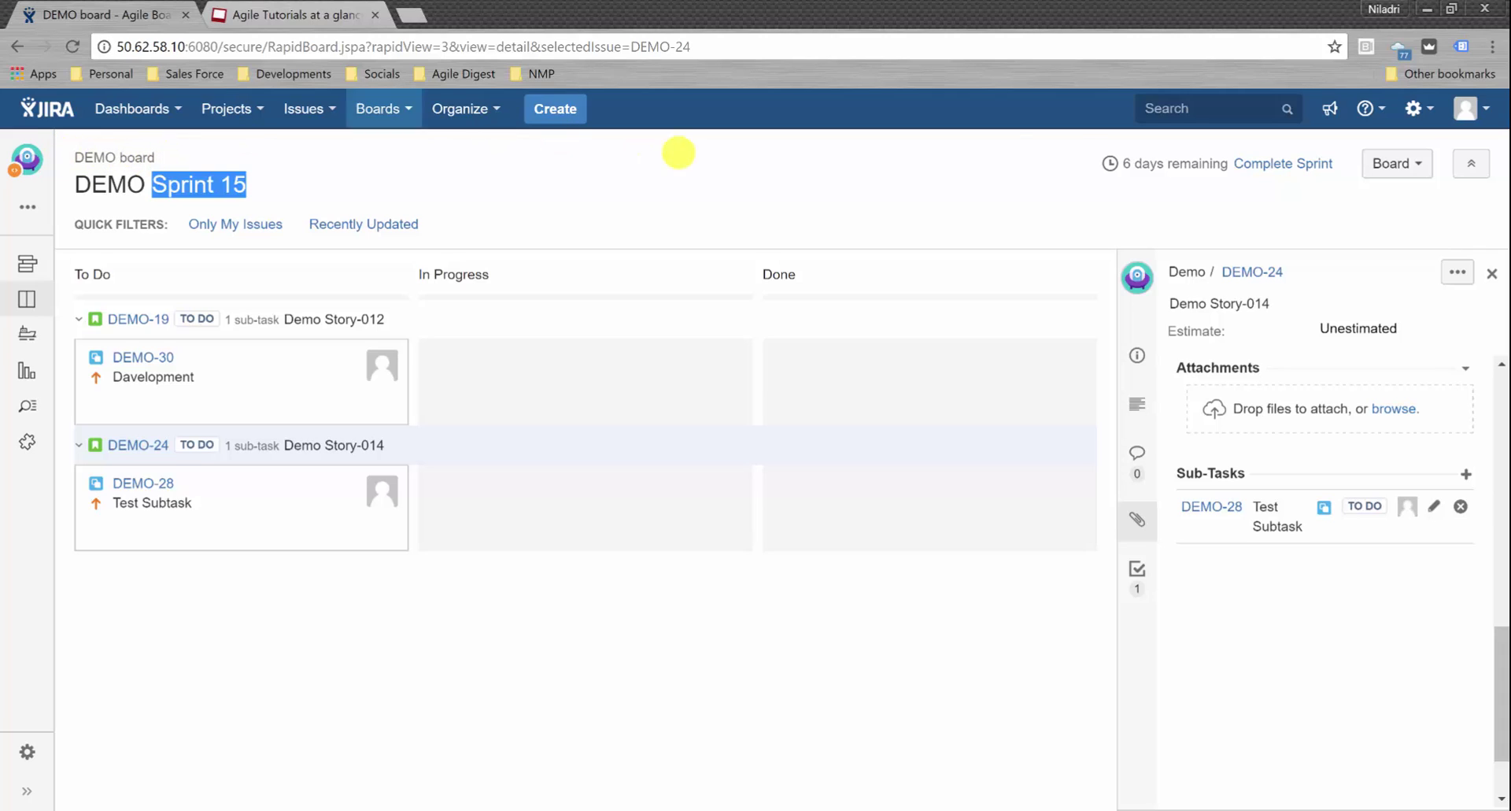
pyautogui.moveTo(1198, 163)
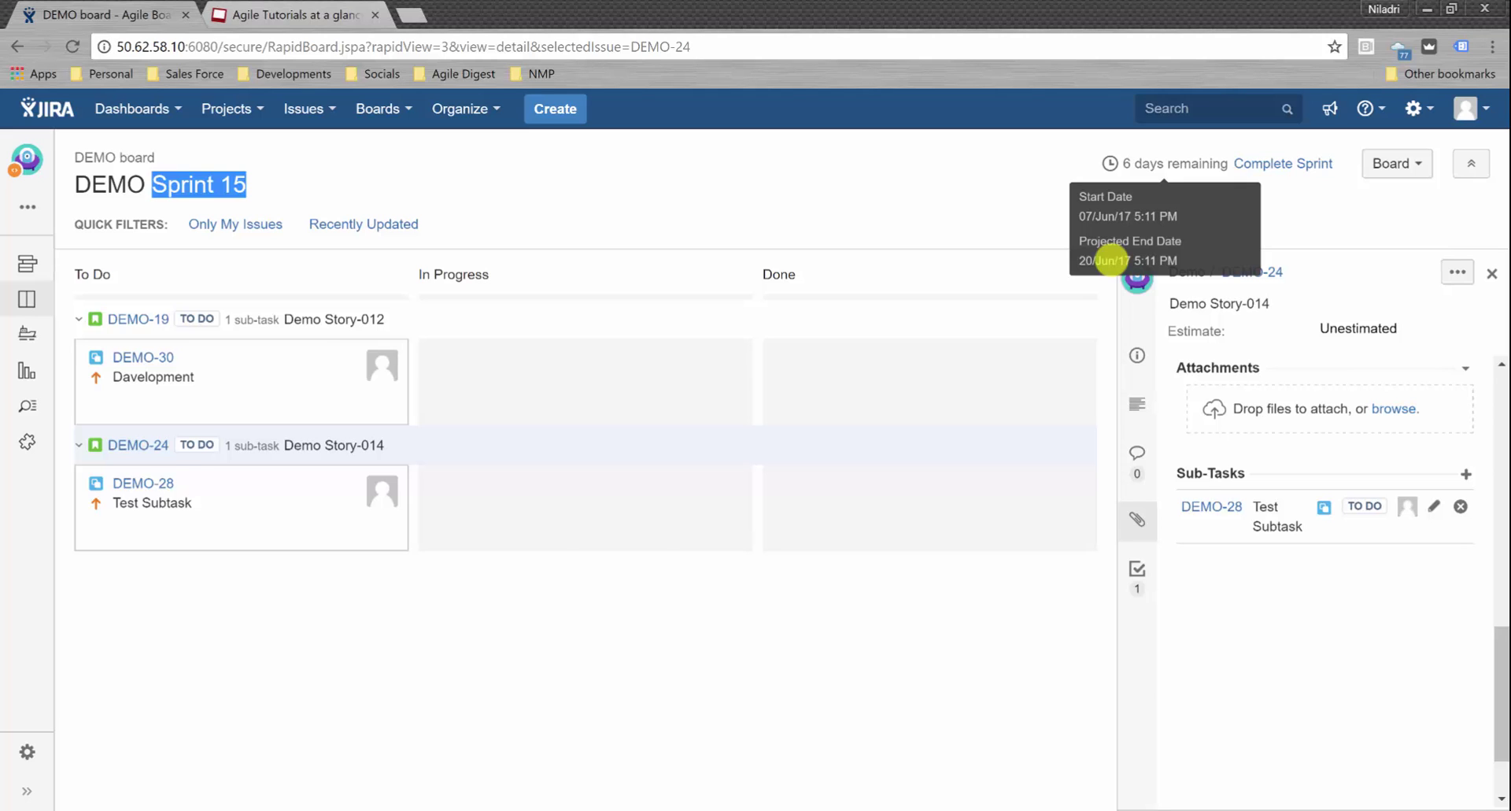
pyautogui.hotkey('alt', 'Tab')
pyautogui.hotkey('alt', 'Tab')
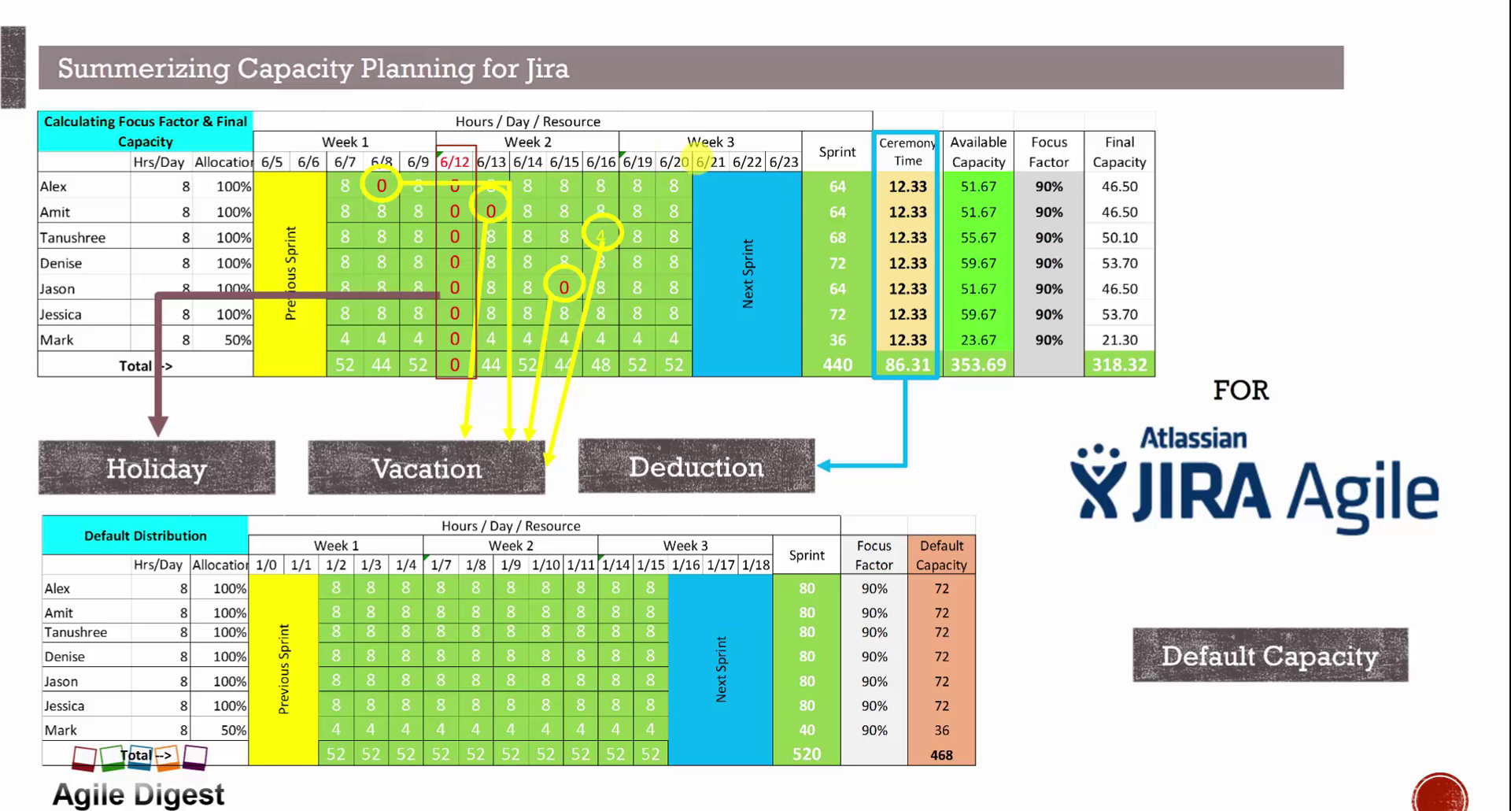
pyautogui.hotkey('alt', 'Tab')
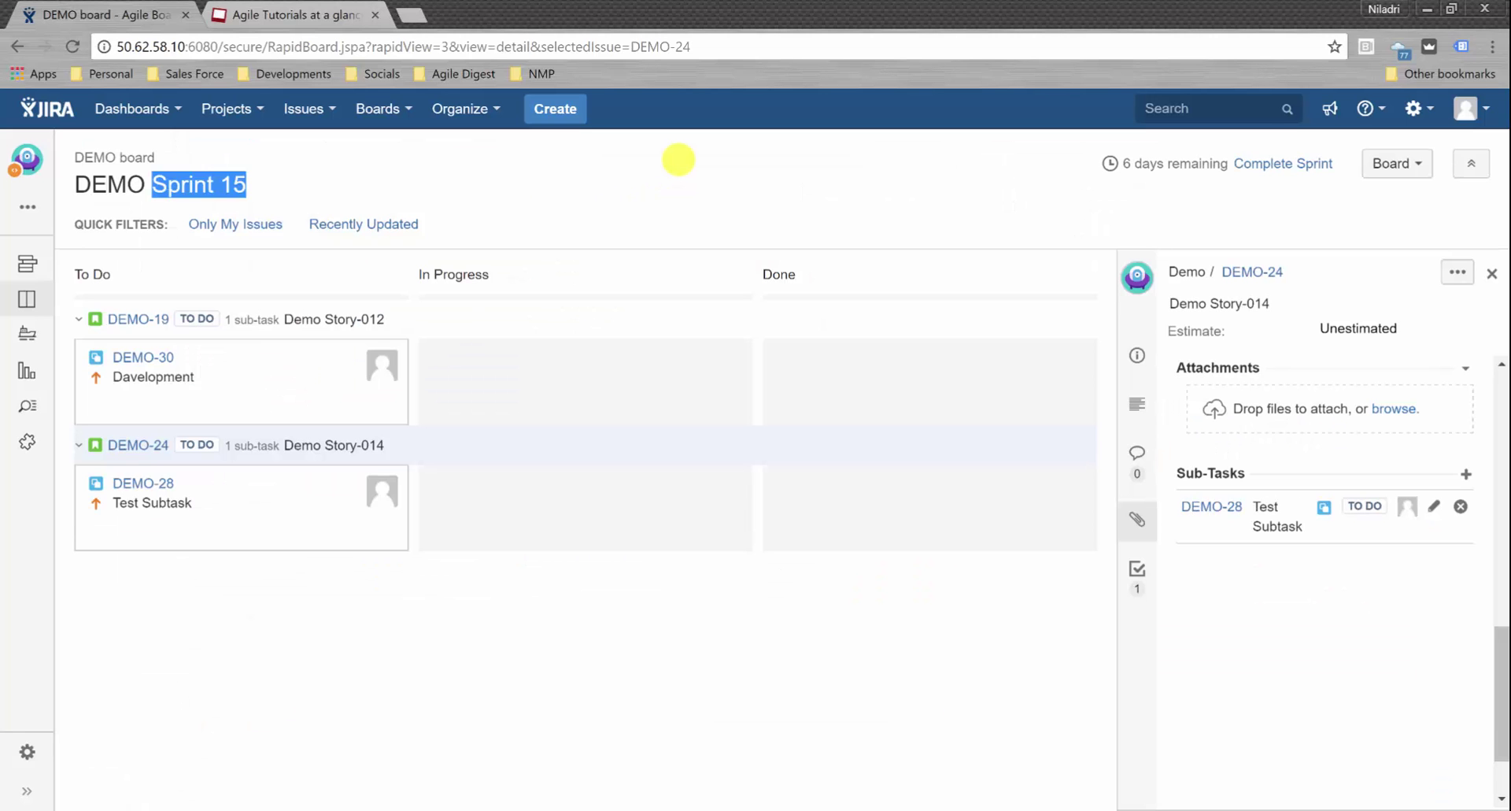
pyautogui.click(678, 160)
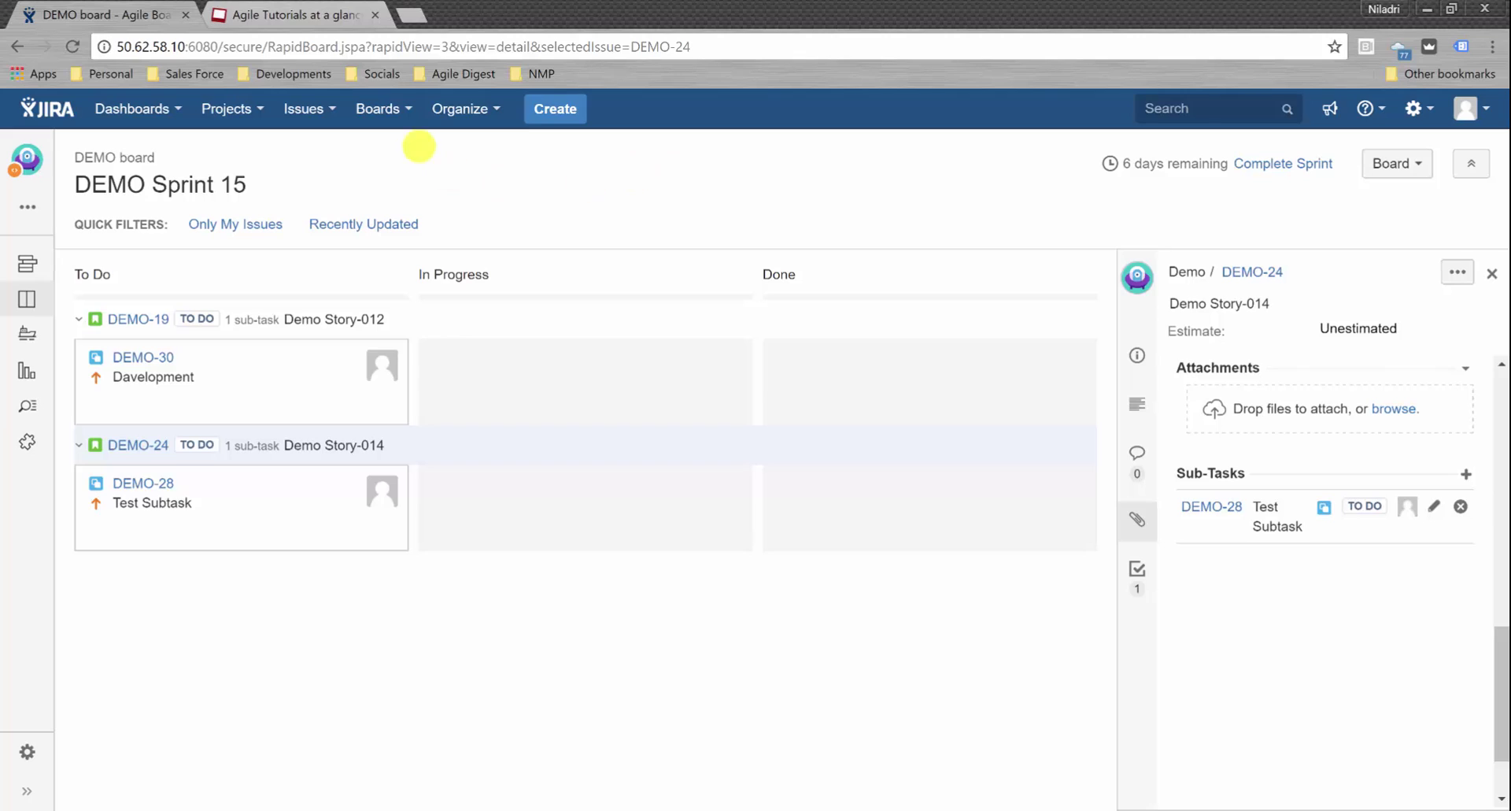
# Open Capacity Planning and show the sprint capacity for team AgileDigest, DEMO board, DEMO Sprint 15.
pyautogui.click(494, 109)
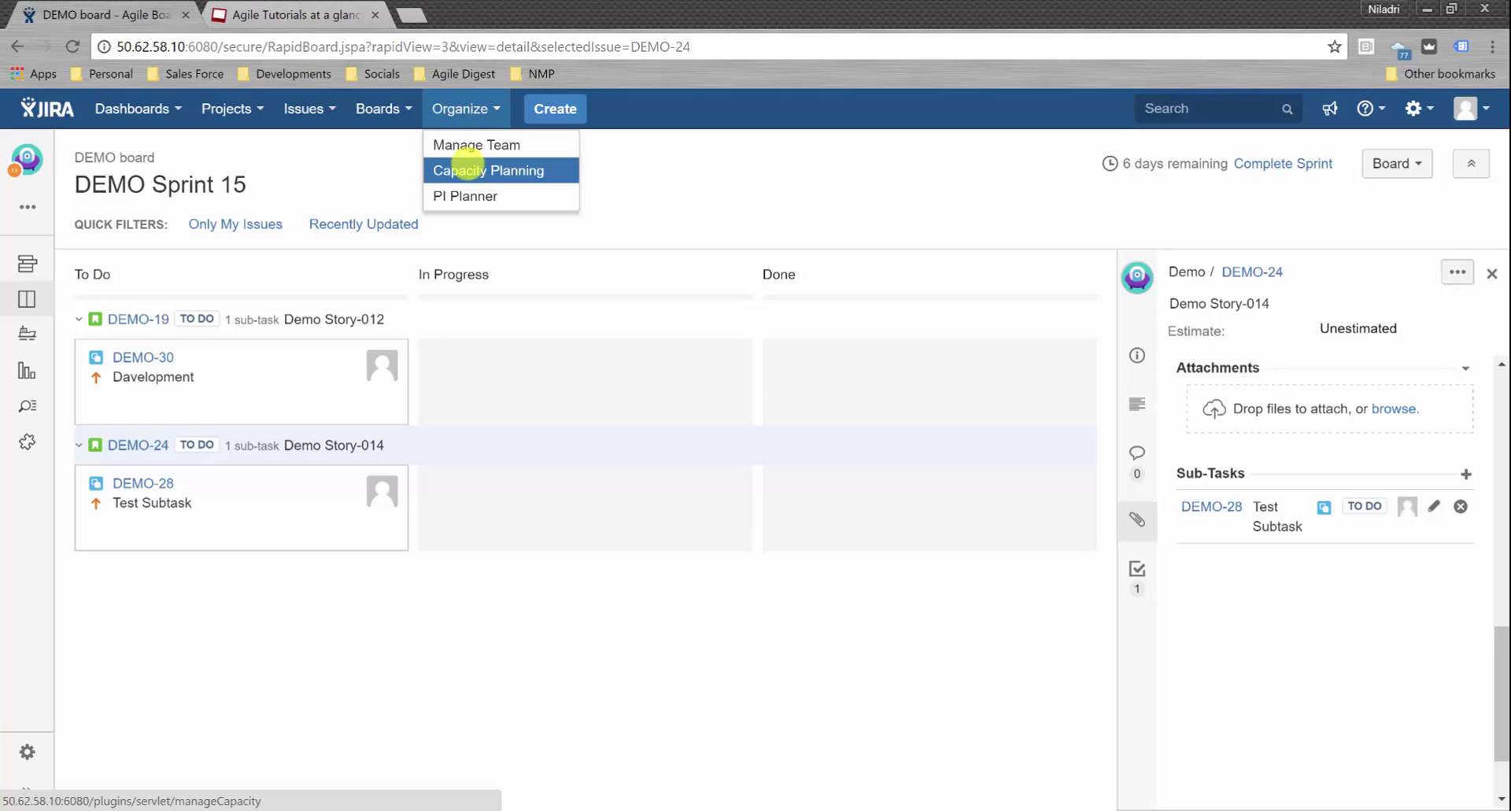
pyautogui.click(474, 169)
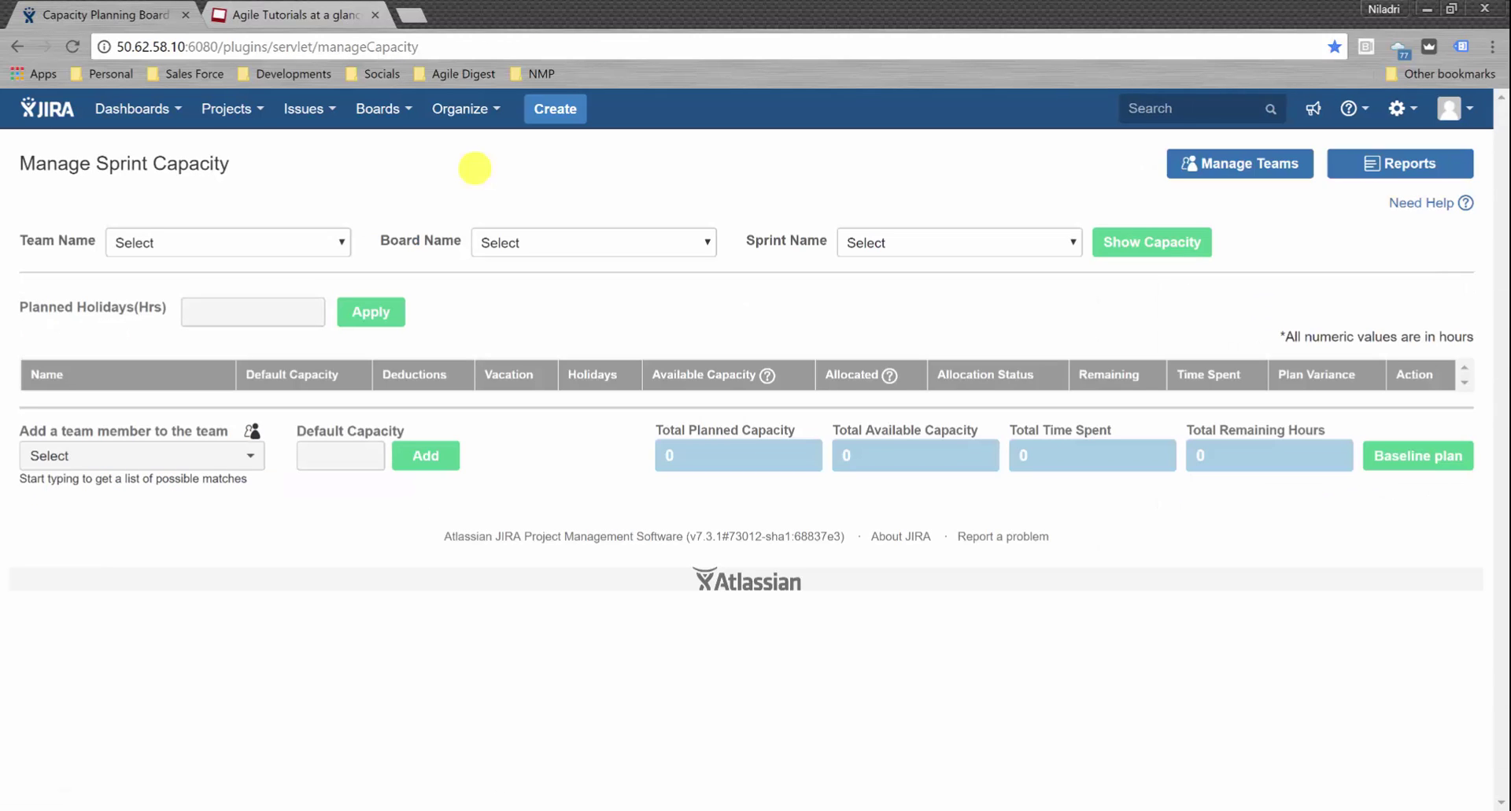
pyautogui.click(341, 241)
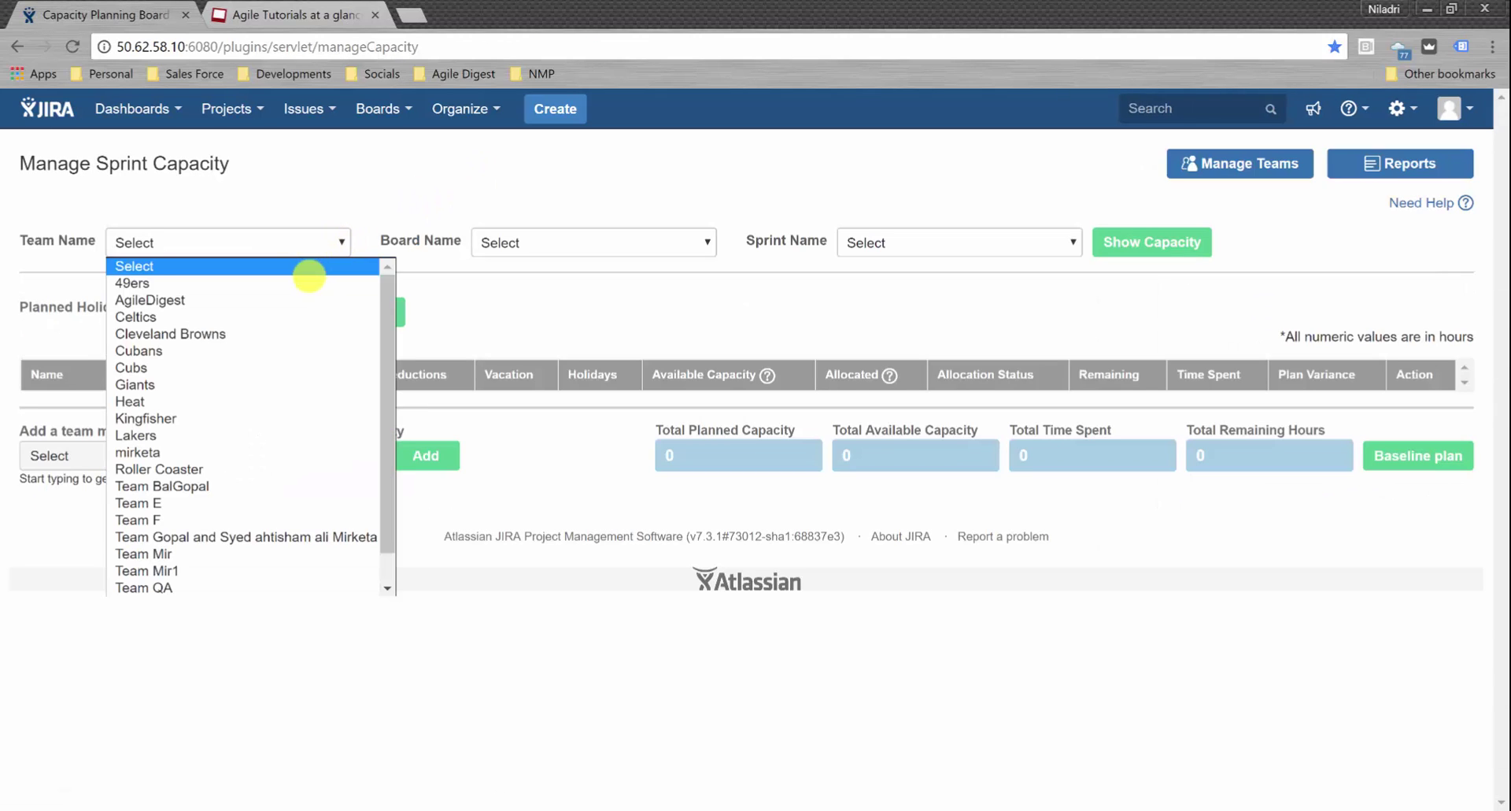
pyautogui.click(295, 299)
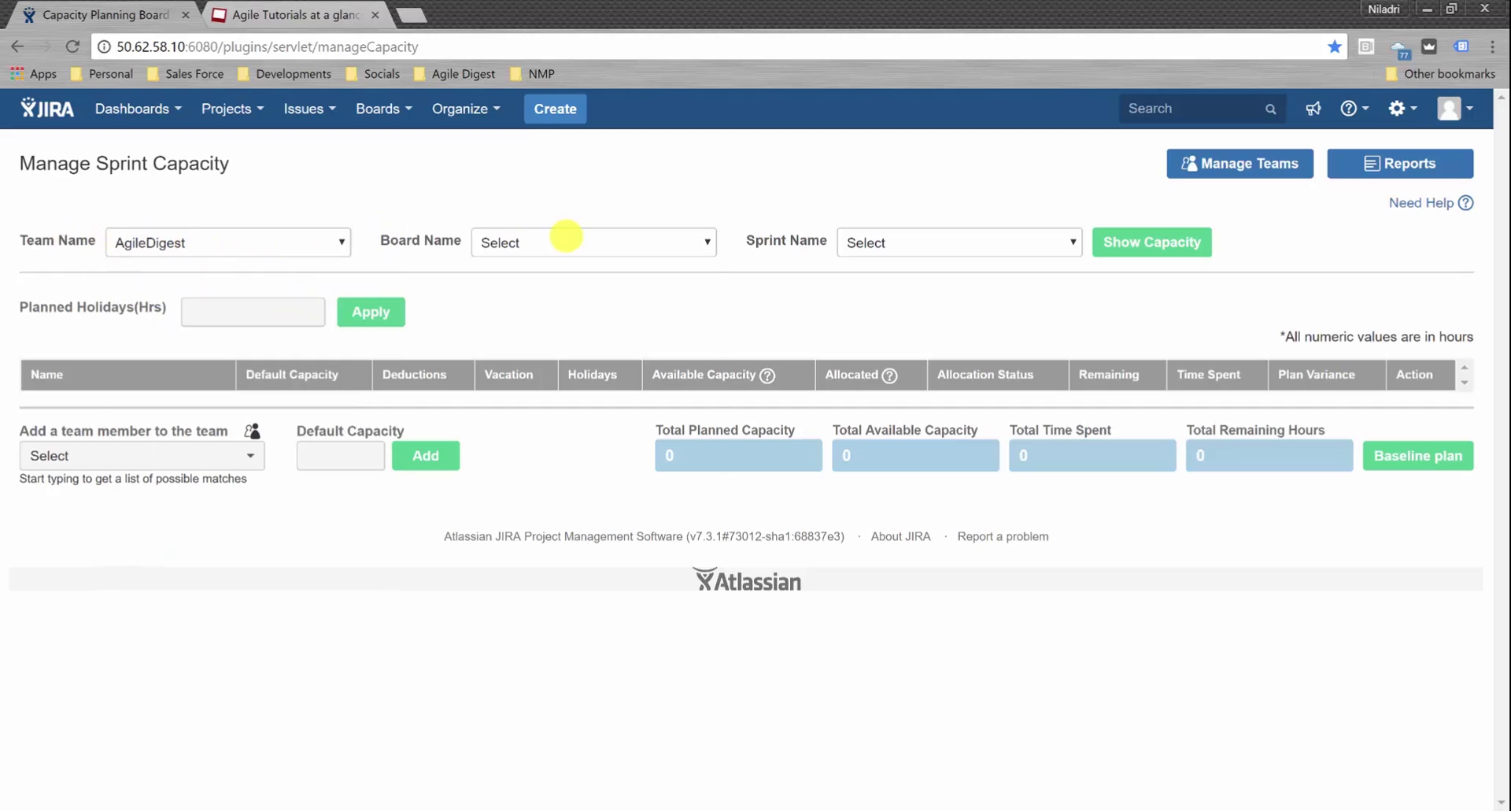
pyautogui.click(566, 235)
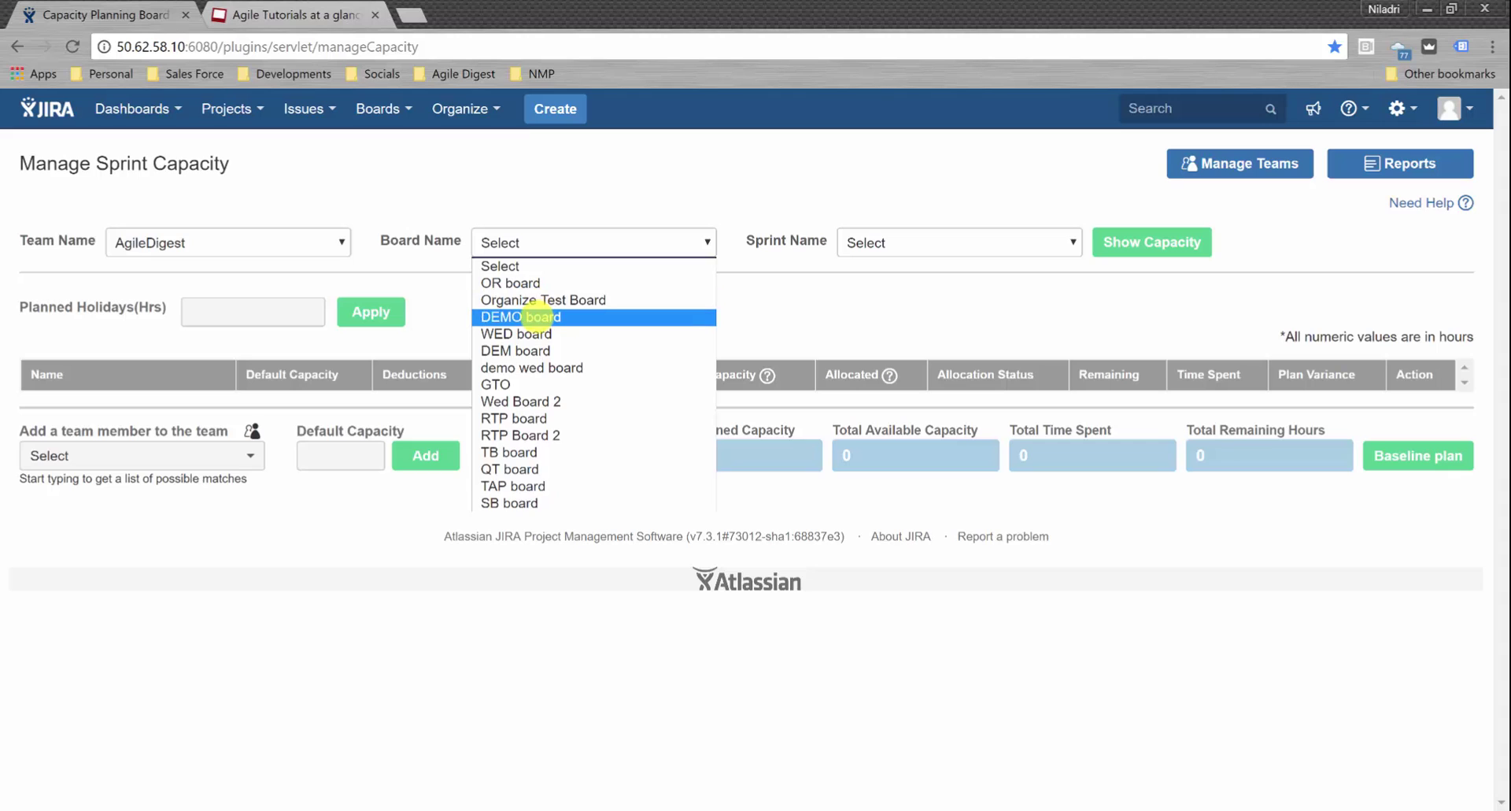
pyautogui.click(542, 316)
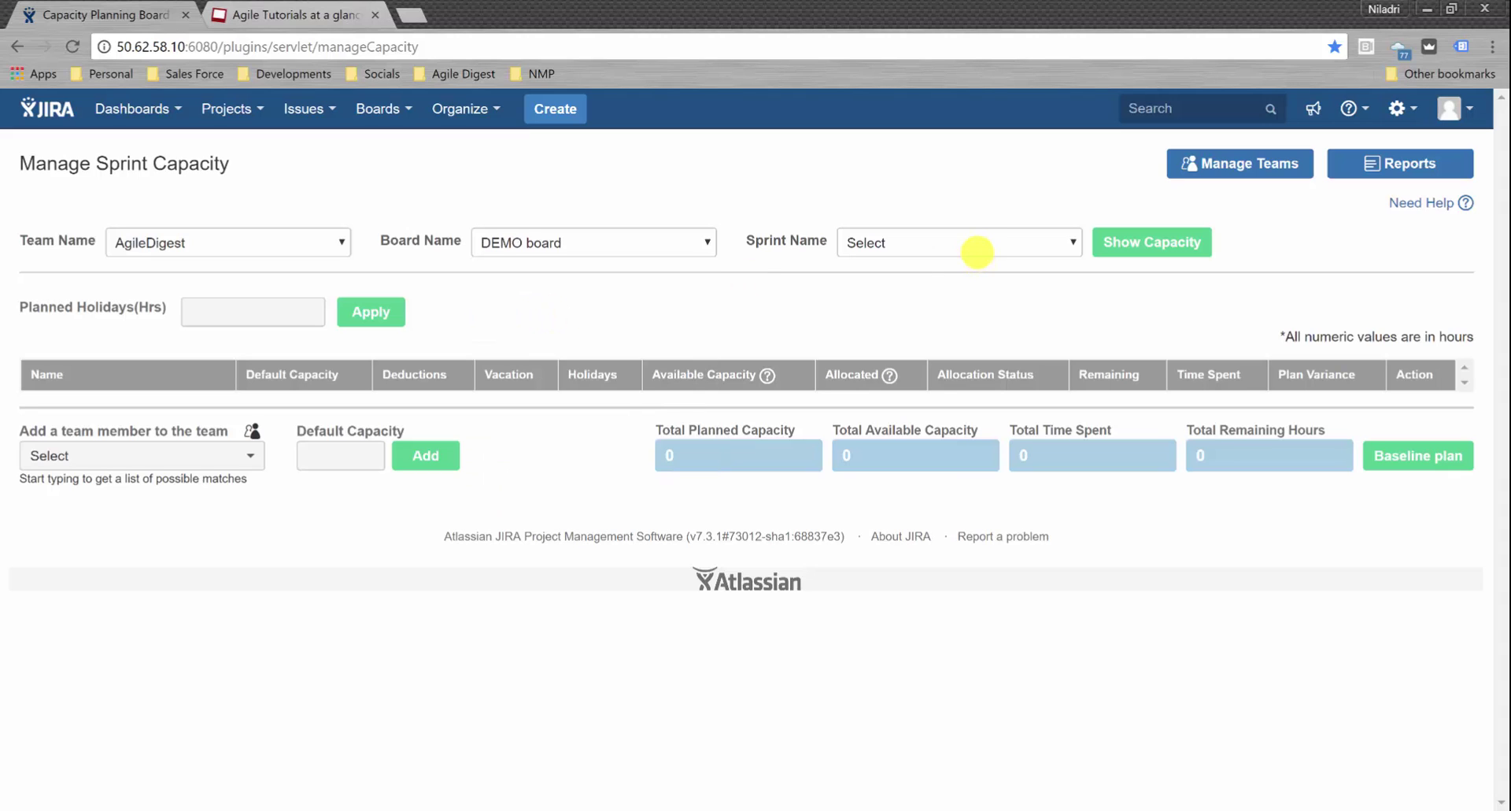
pyautogui.click(977, 245)
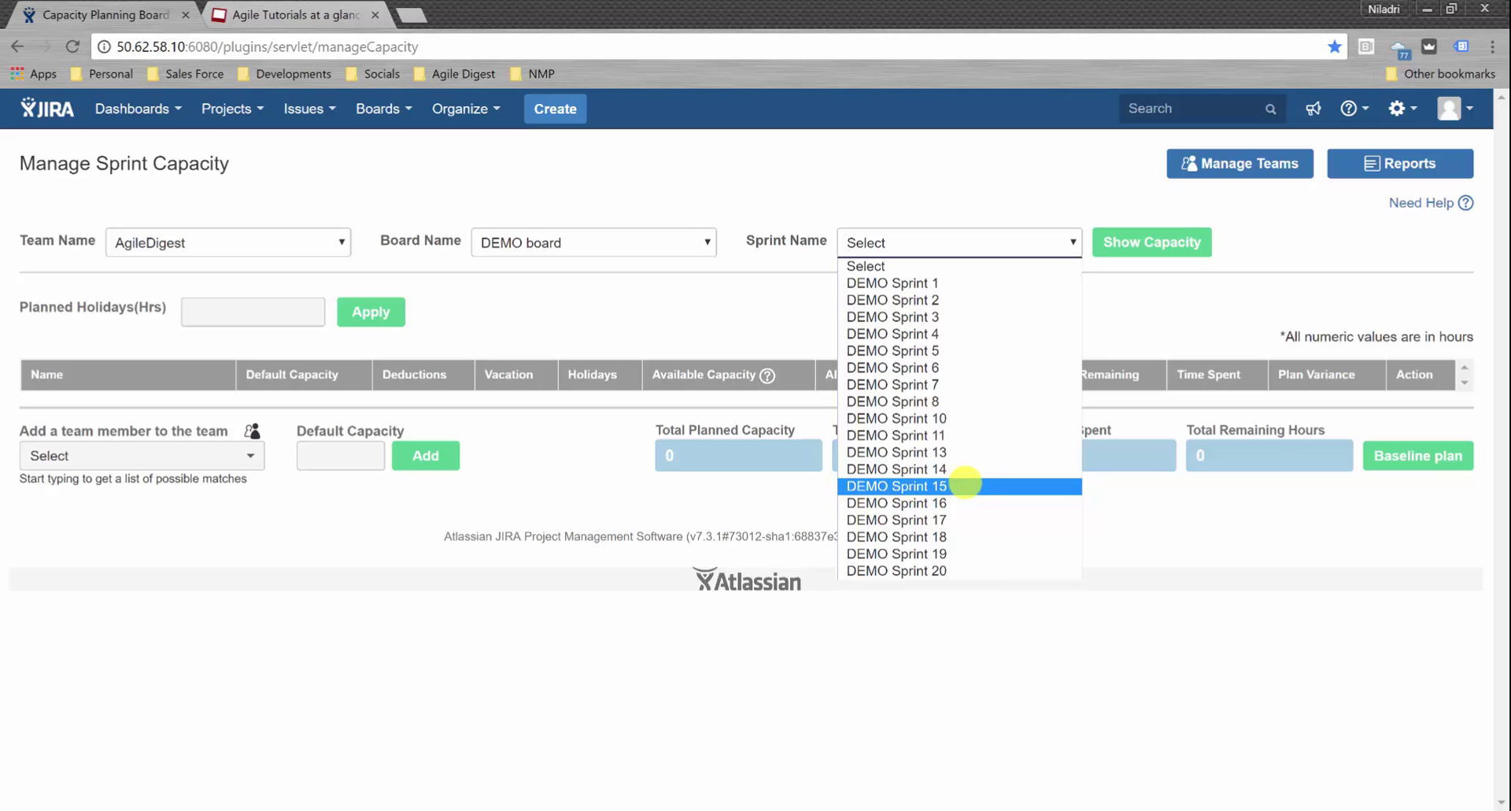
pyautogui.click(966, 484)
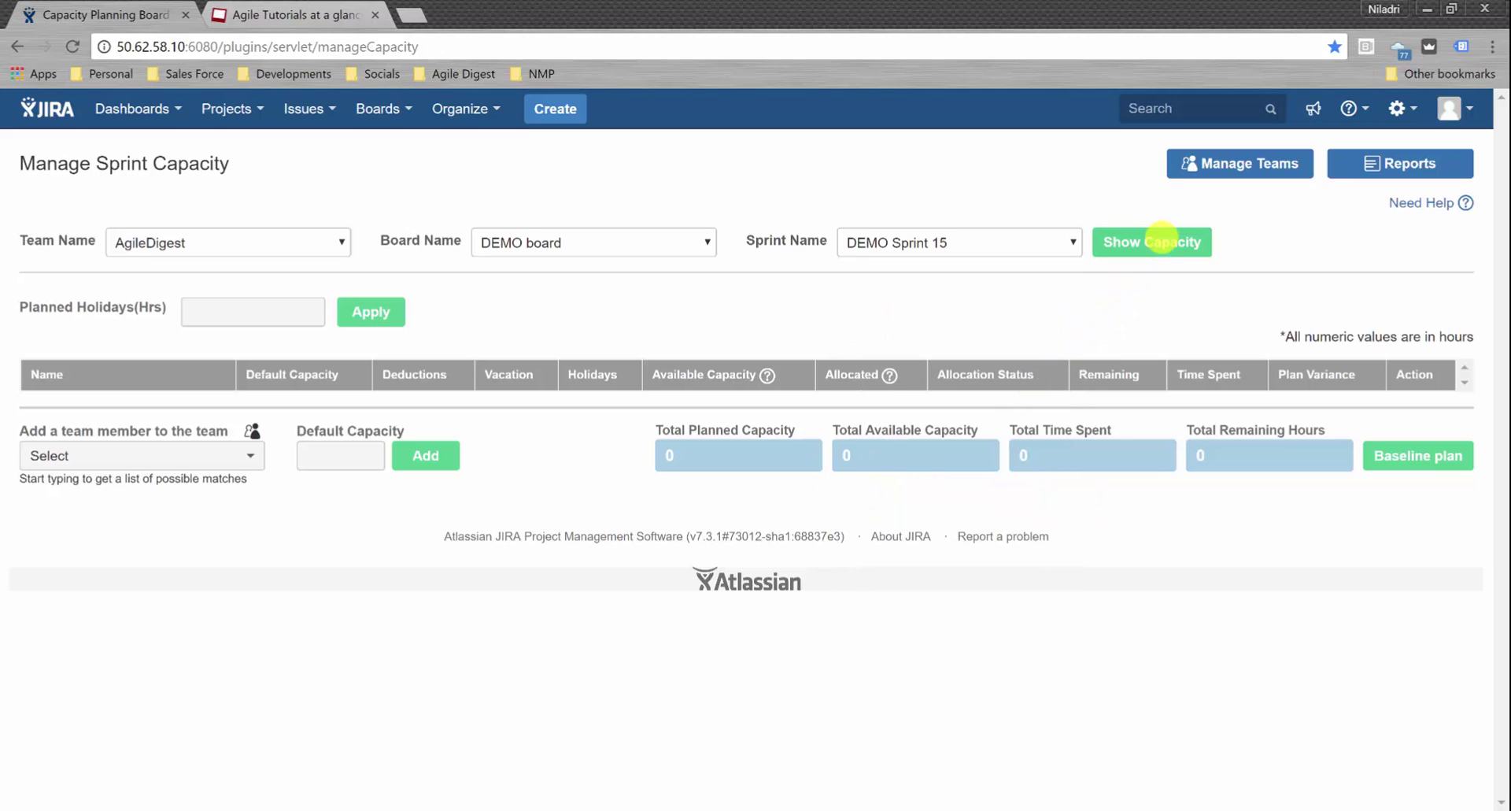
pyautogui.click(1162, 236)
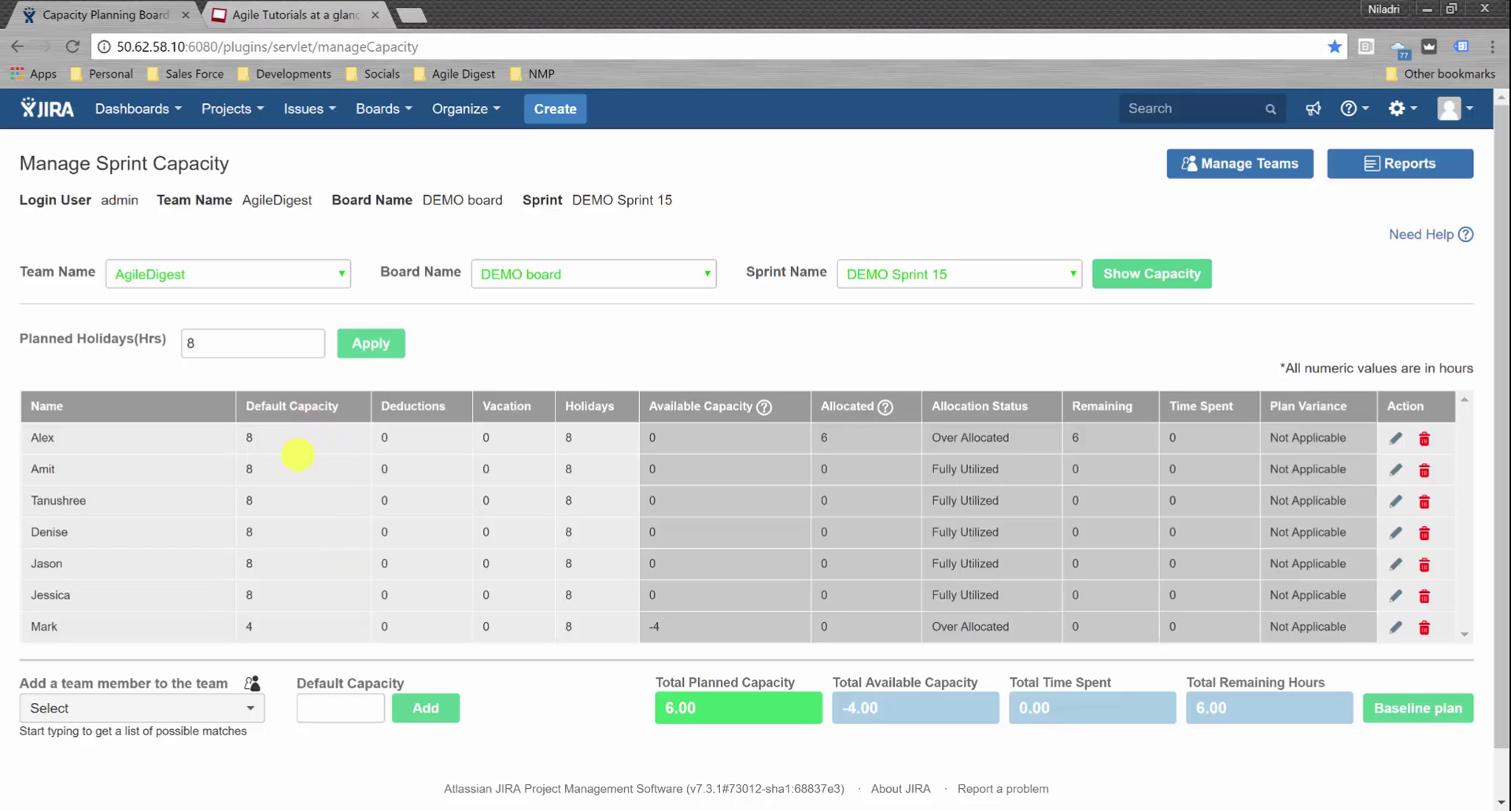
# Reveal the default capacity marking and the final capacity table on the PowerPoint slide and compare them with the sprint capacities in Jira.
pyautogui.hotkey('alt', 'Tab')
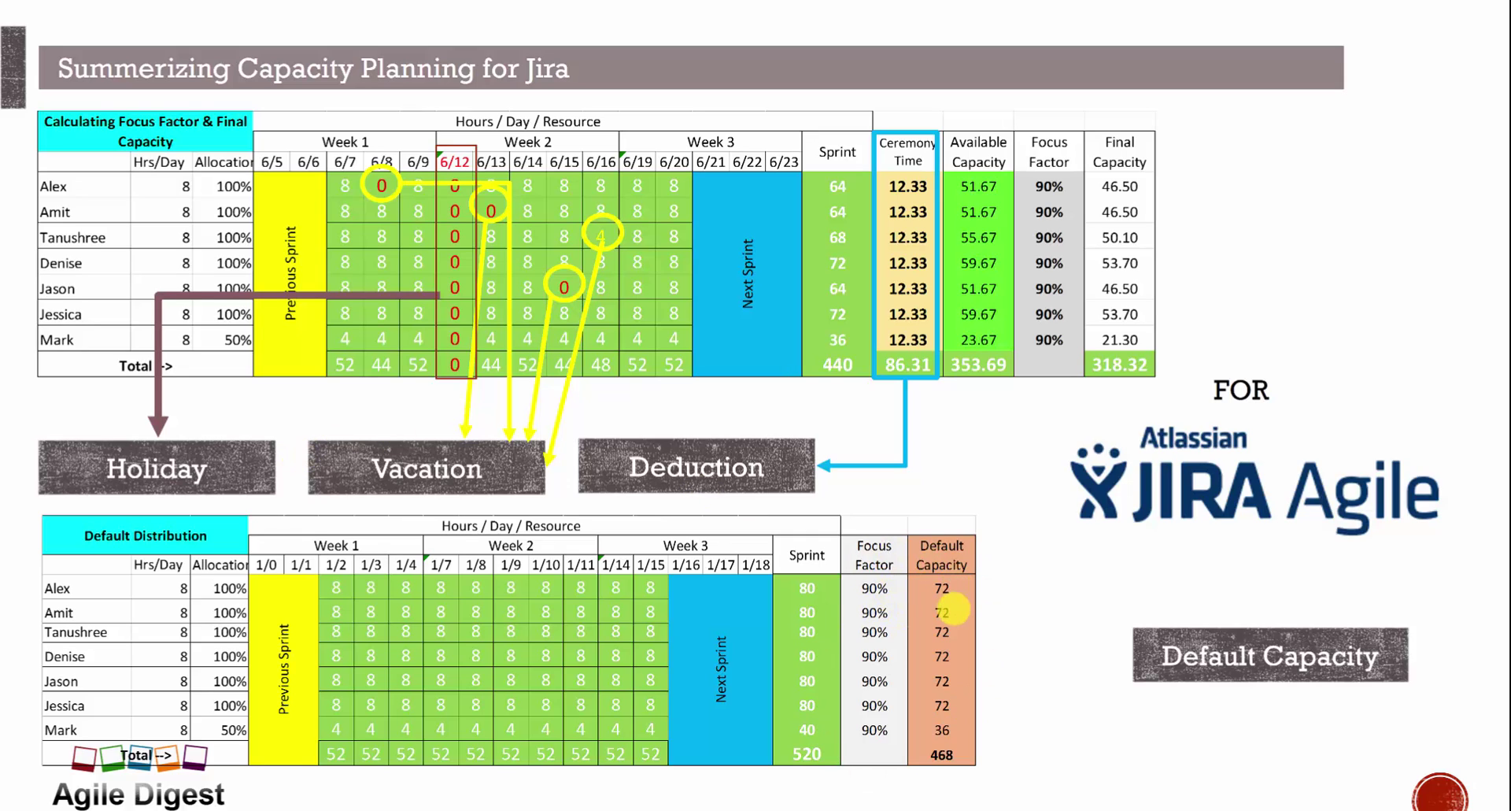
pyautogui.click(953, 609)
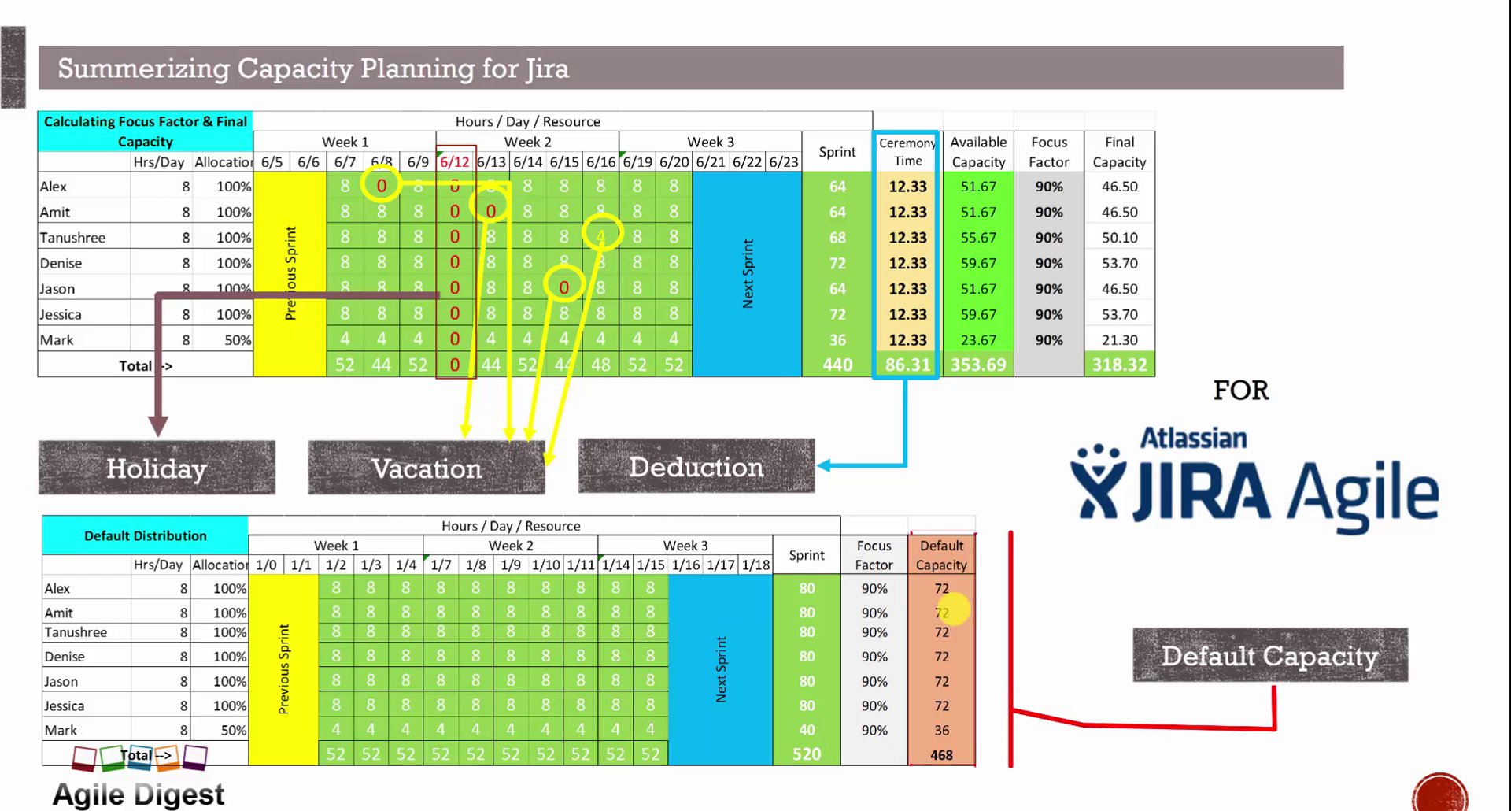
pyautogui.click(953, 609)
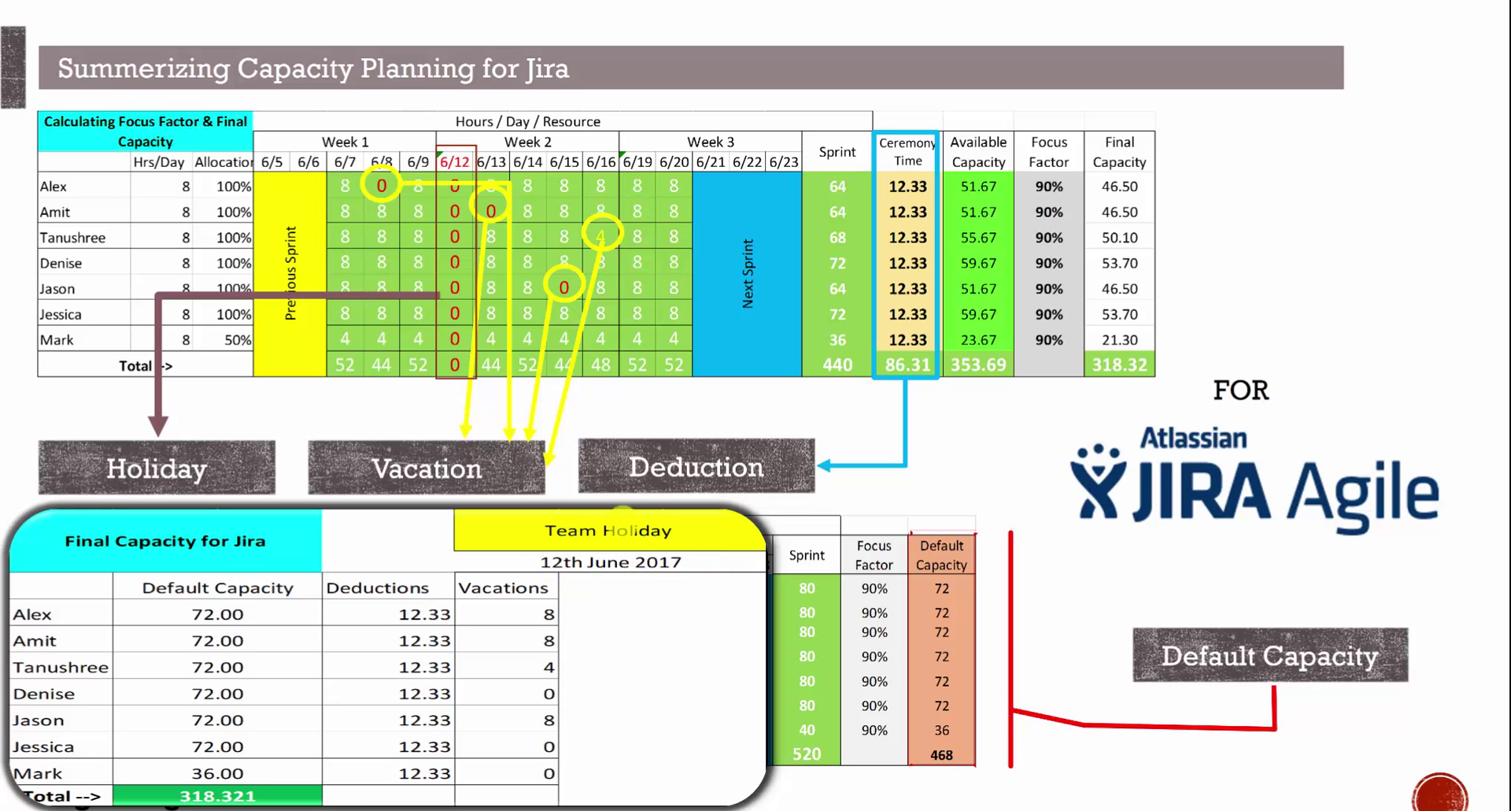
pyautogui.hotkey('alt', 'Tab')
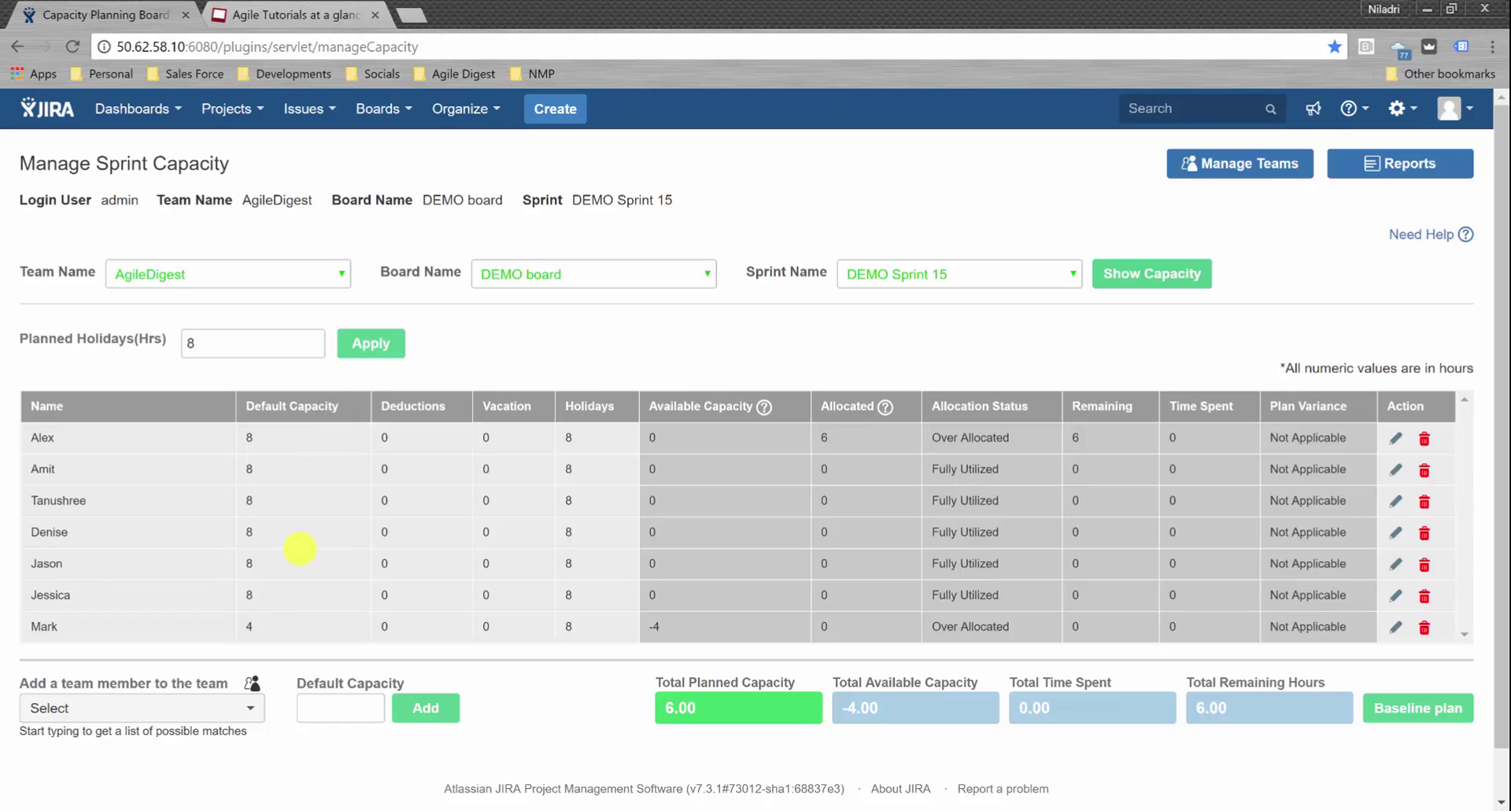
pyautogui.hotkey('alt', 'Tab')
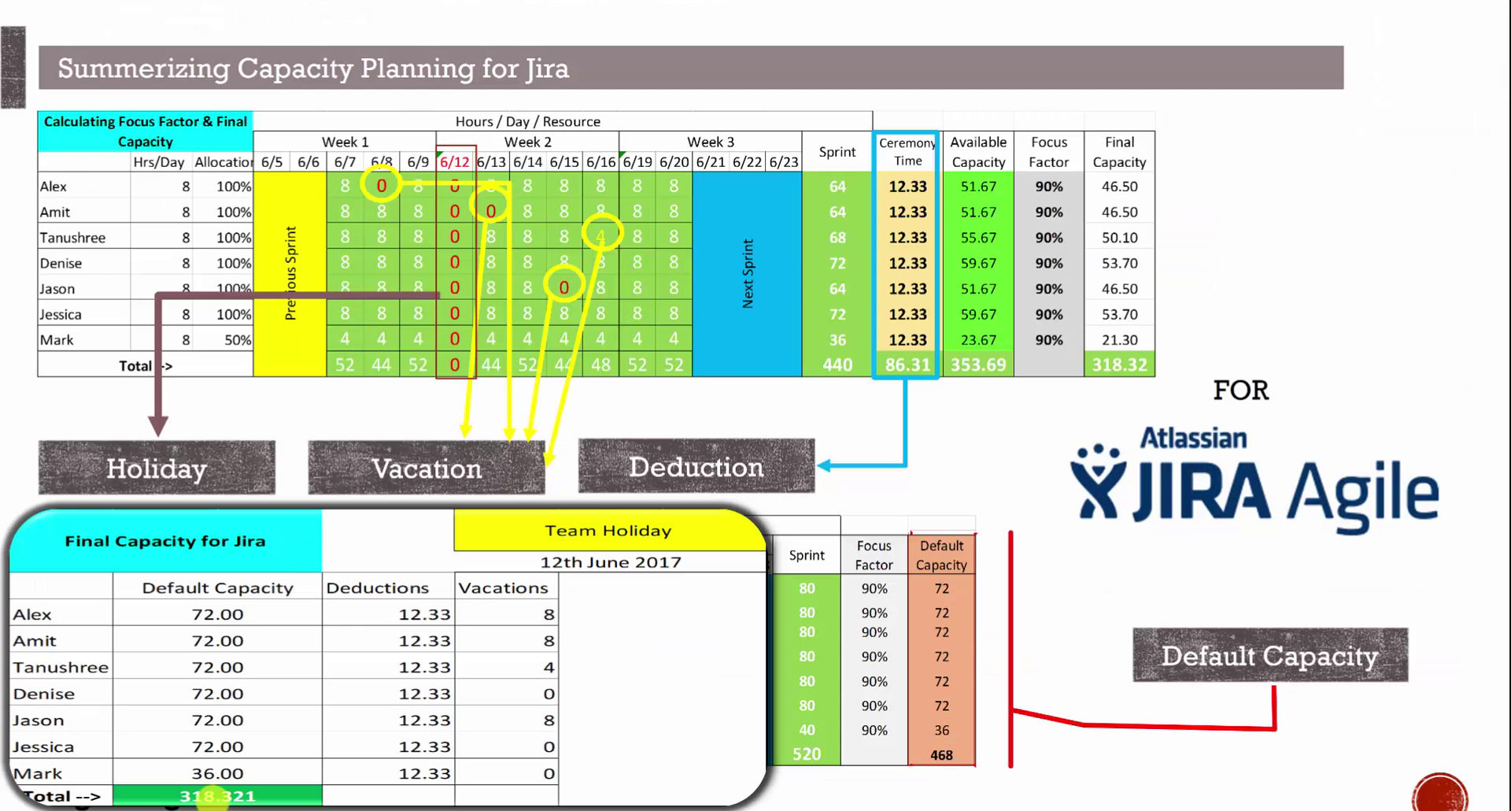
pyautogui.hotkey('alt', 'Tab')
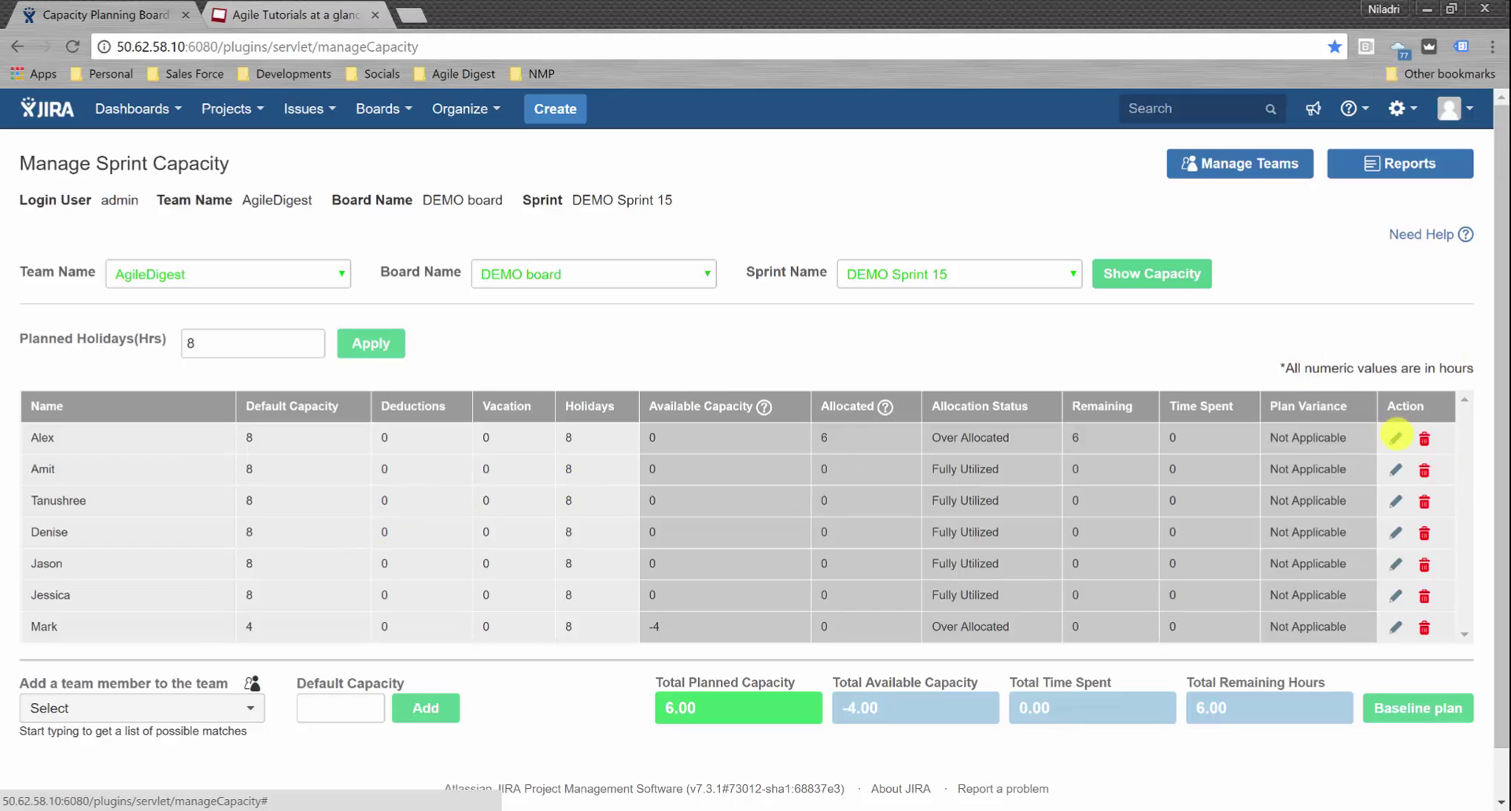
# Set the default capacity of the first listed team member to 72 hours and save it.
pyautogui.click(1395, 438)
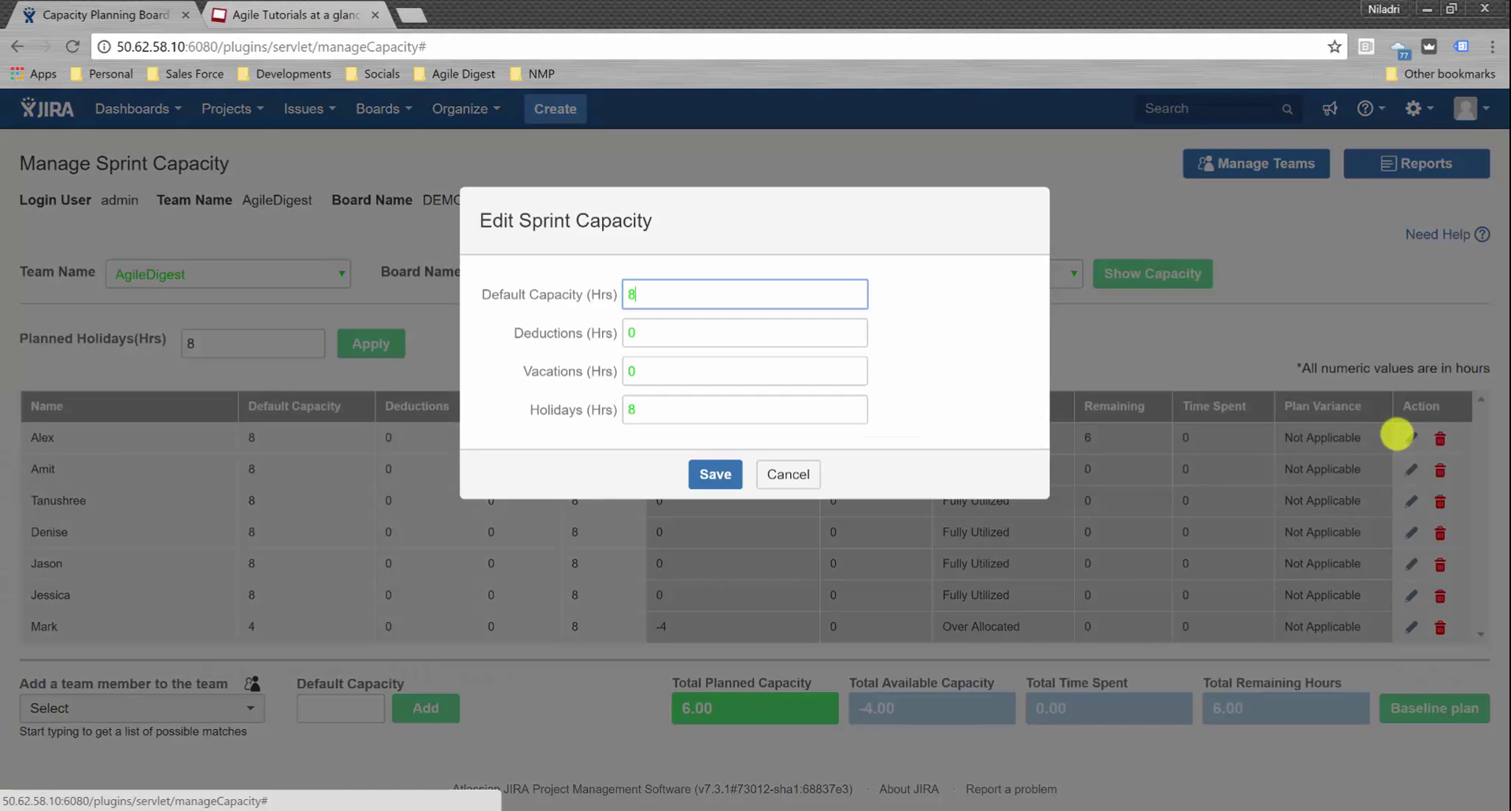
pyautogui.moveTo(698, 301); pyautogui.dragTo(559, 296)
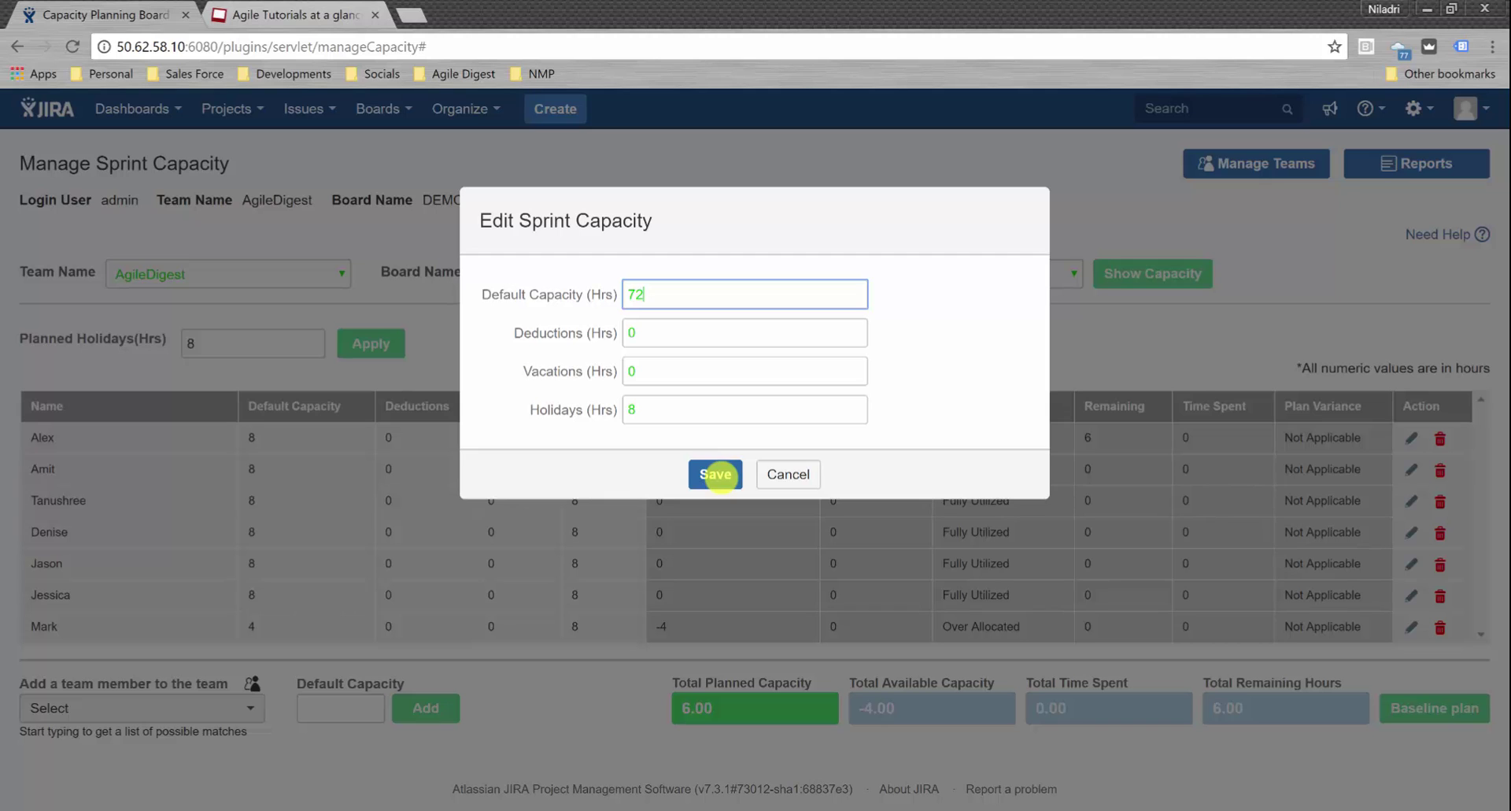
pyautogui.click(715, 474)
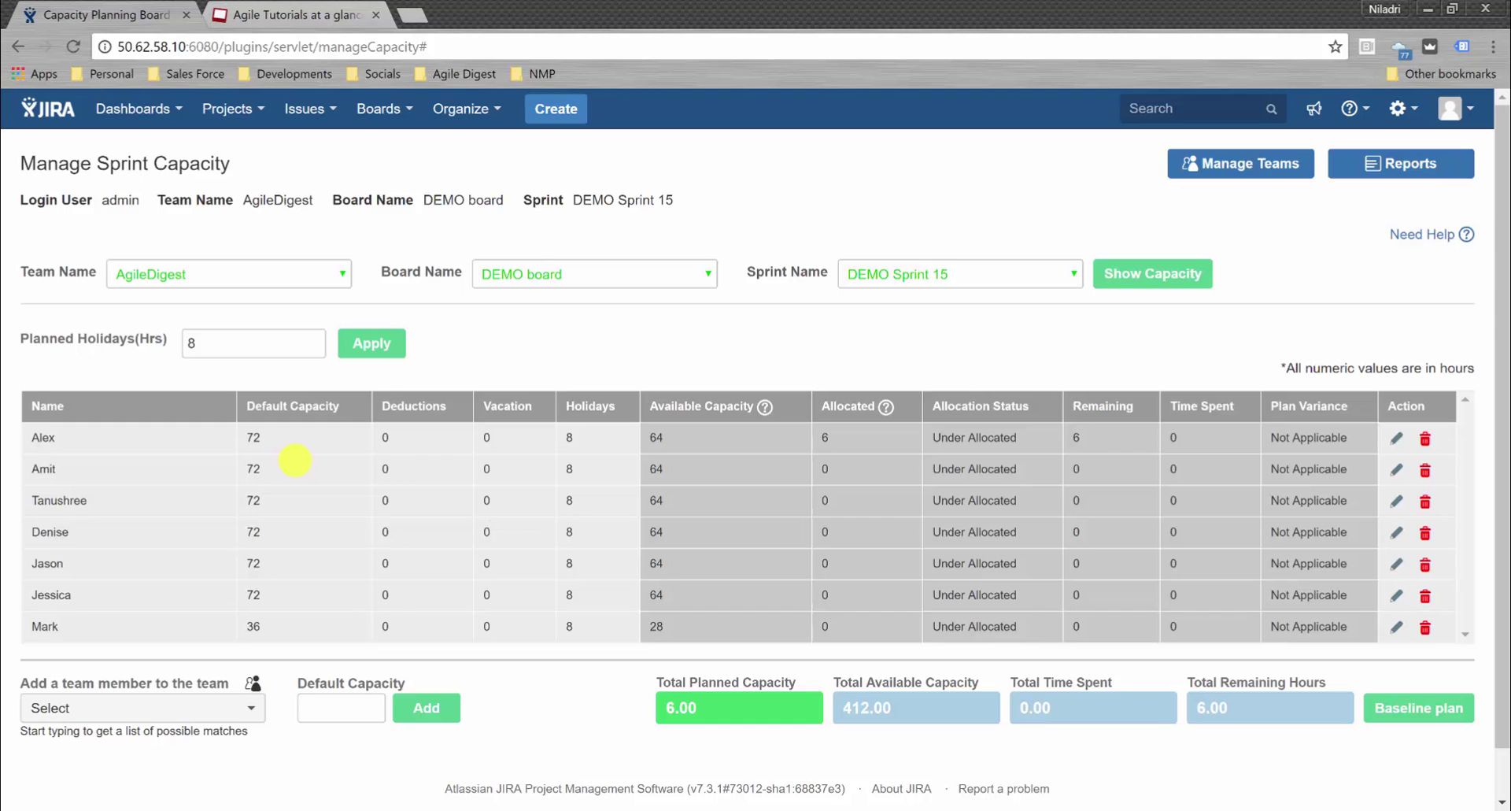
pyautogui.click(244, 706)
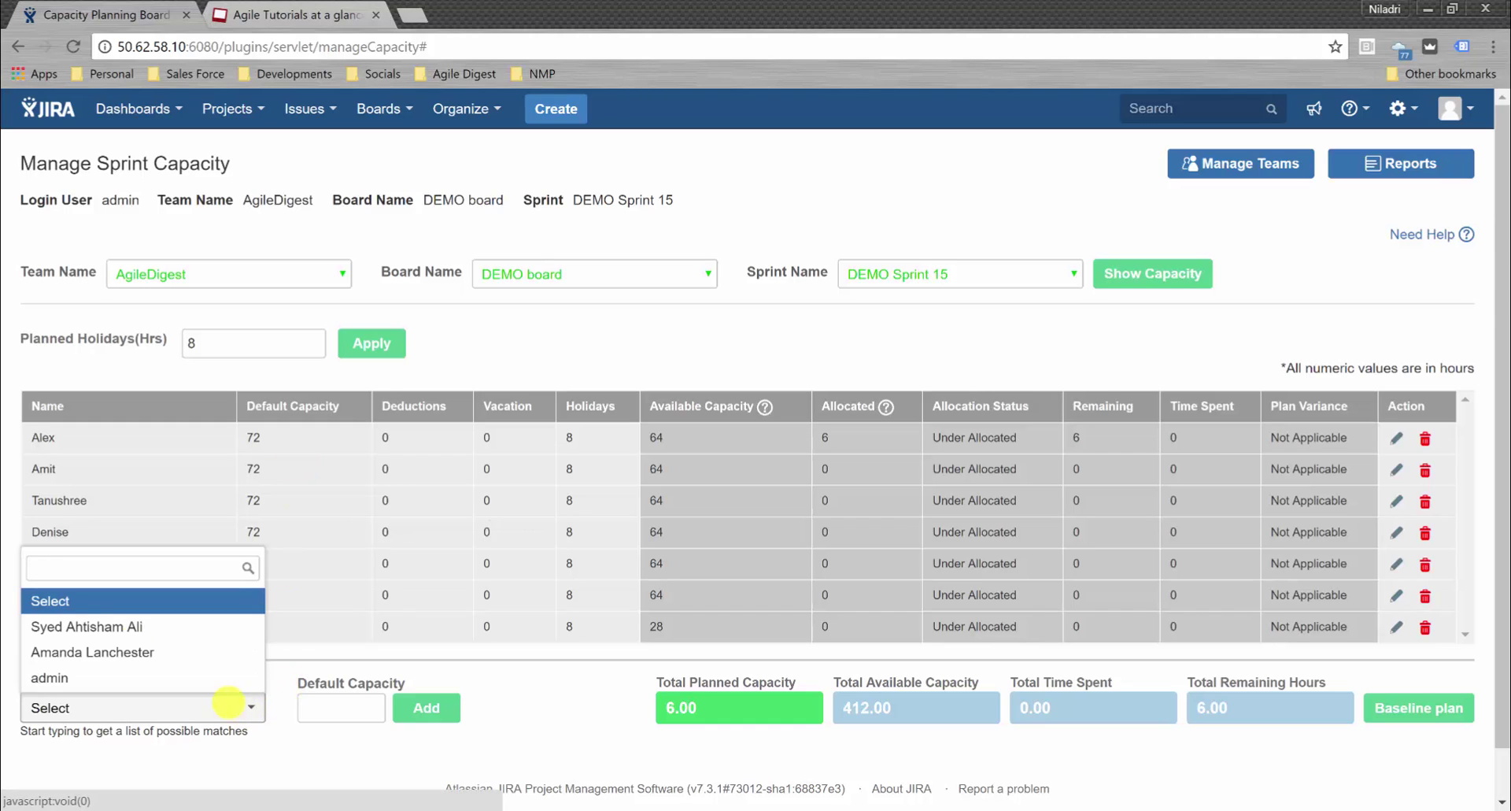
pyautogui.click(291, 744)
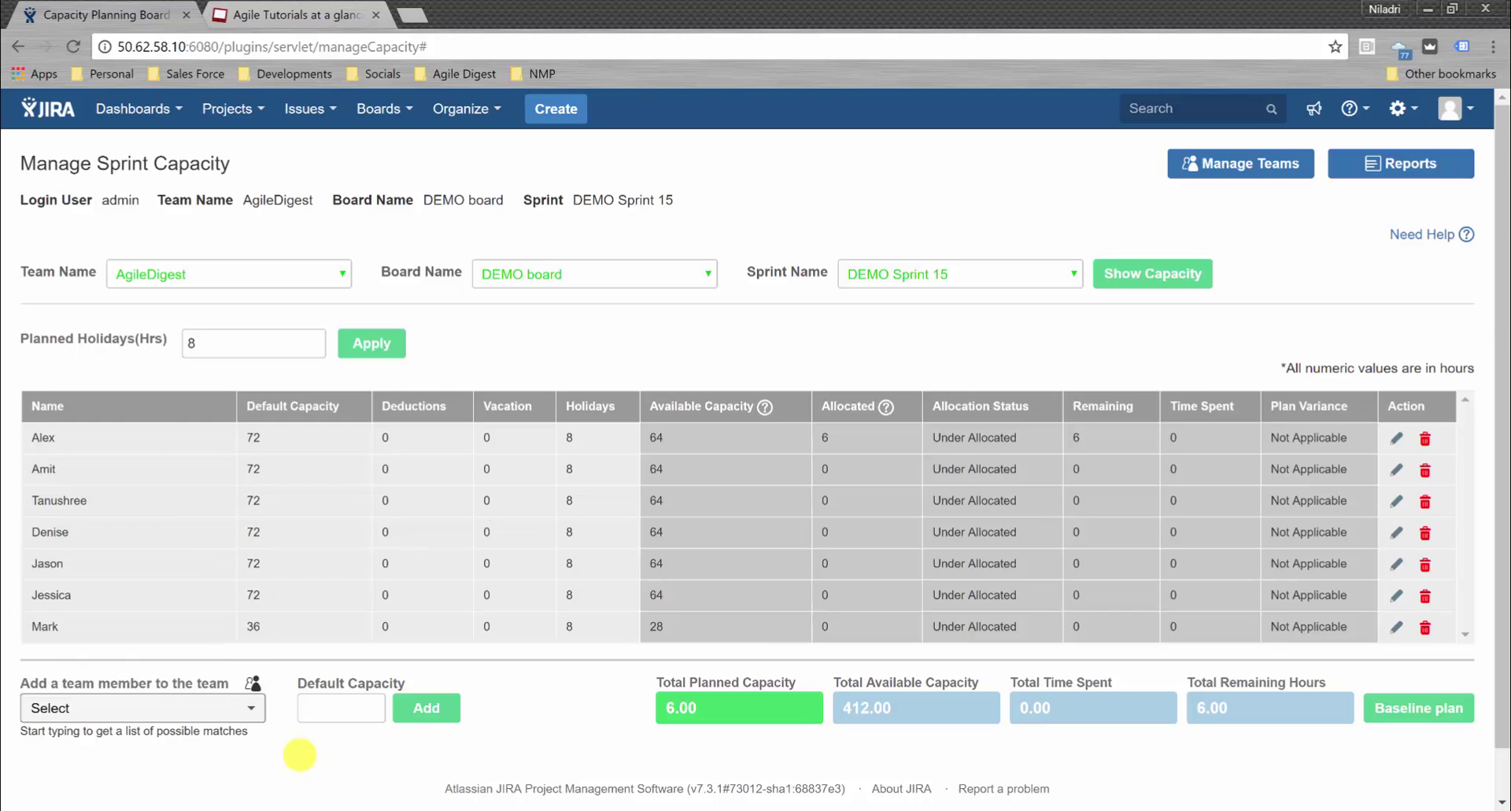
pyautogui.click(356, 707)
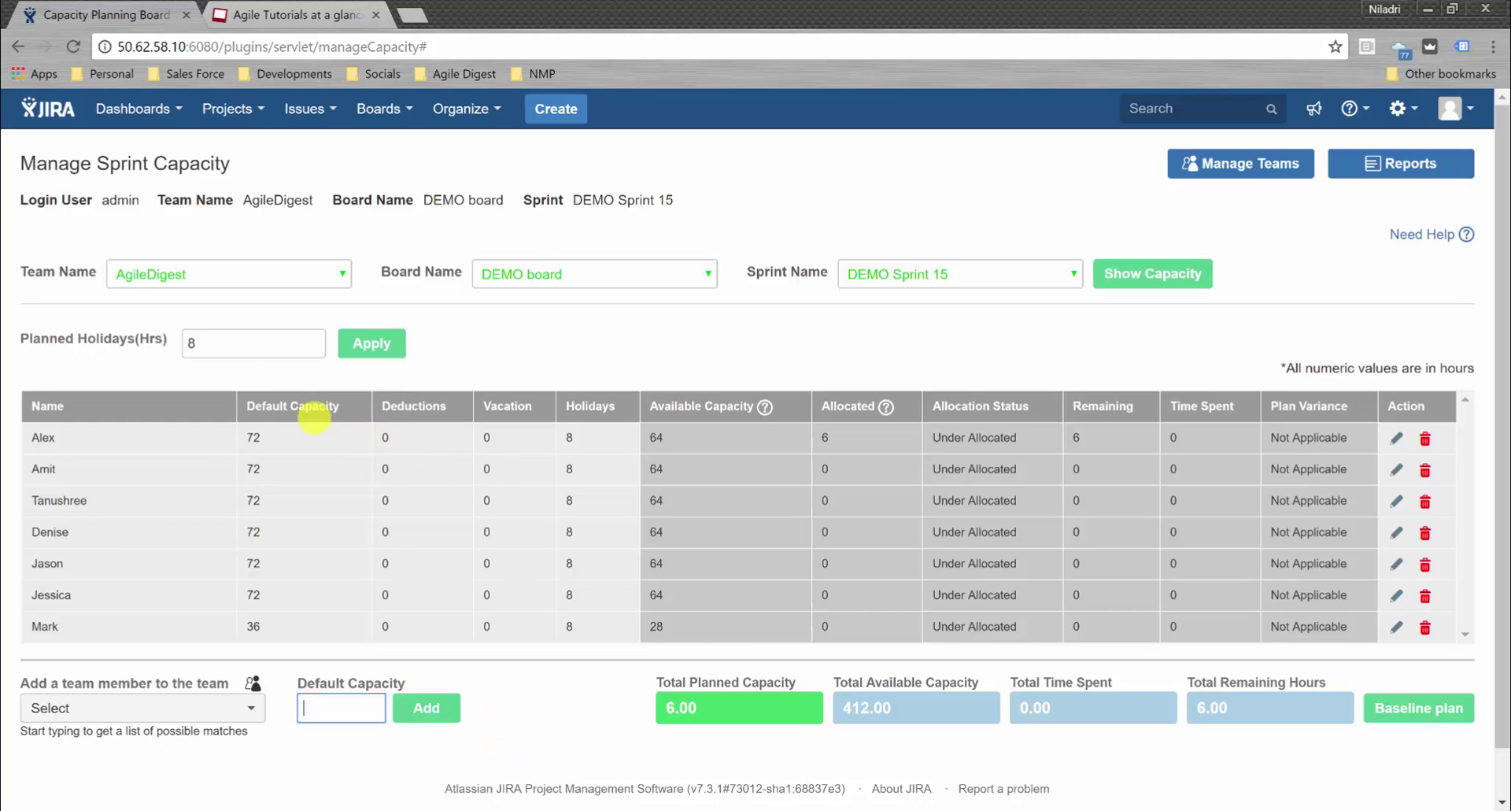
# Check the team holiday on the PowerPoint slide and apply 8 hours of planned holidays to the team in Jira.
pyautogui.click(236, 342)
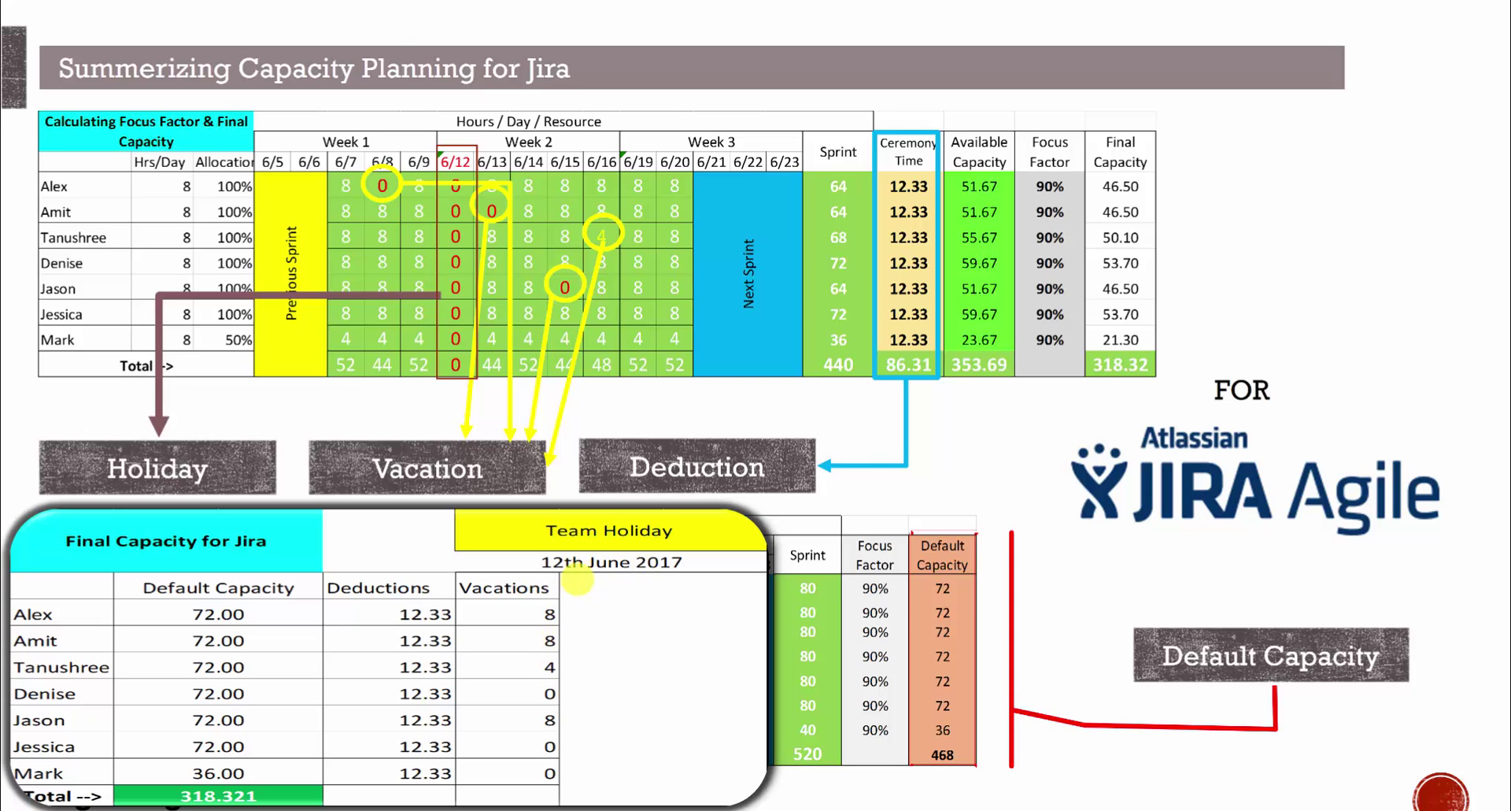
pyautogui.hotkey('alt', 'Tab')
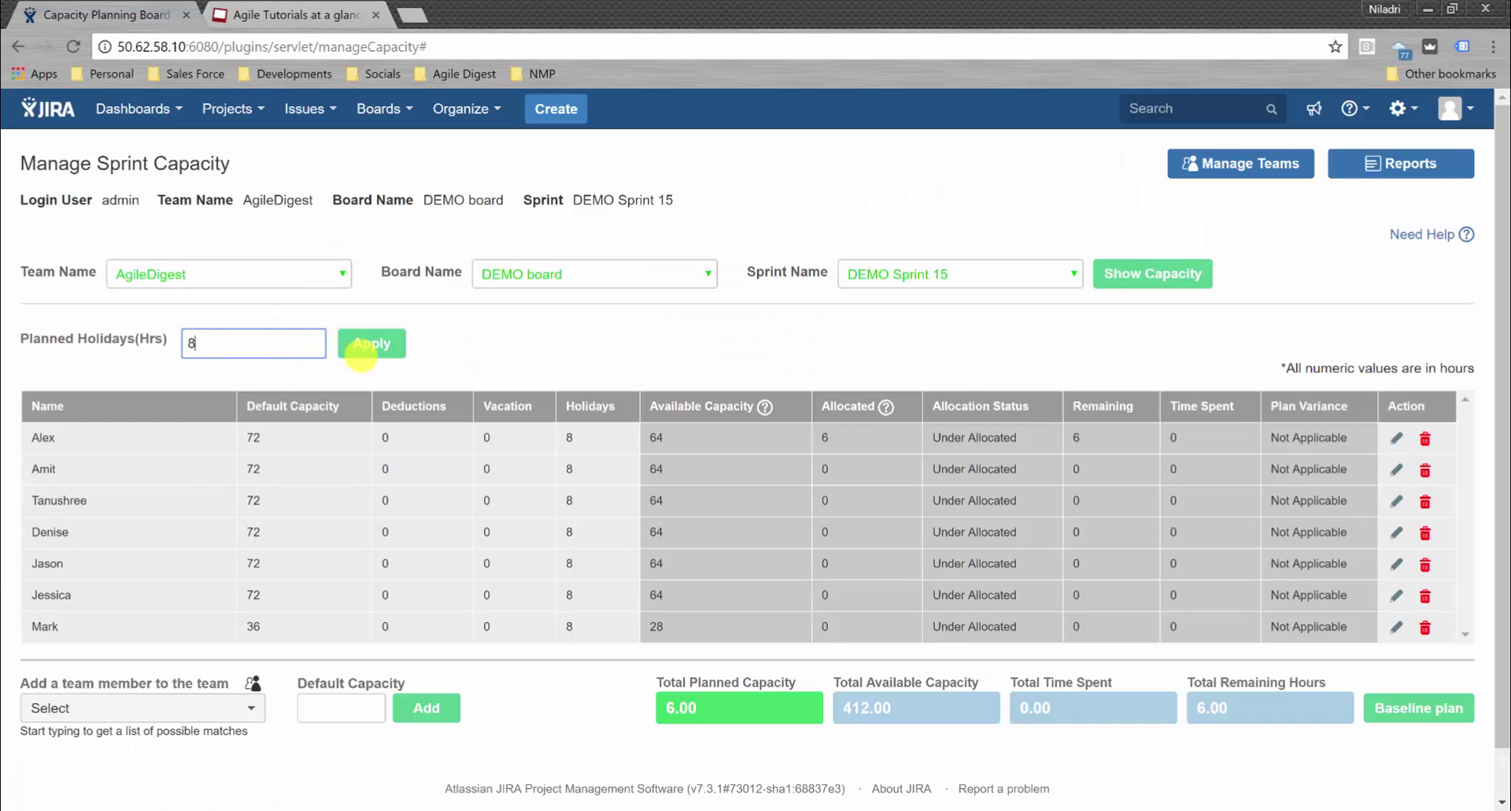
pyautogui.click(378, 347)
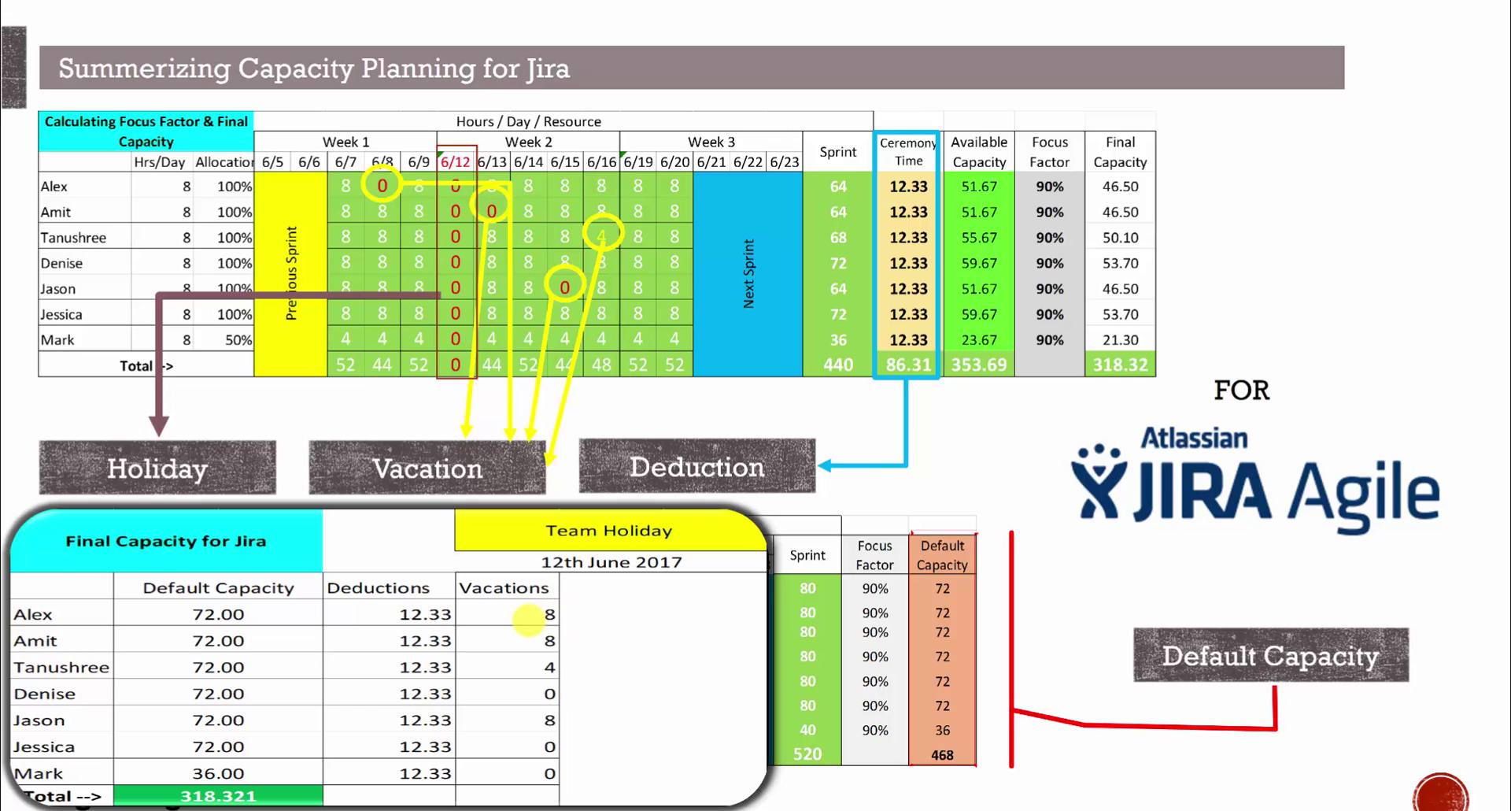
# In Jira, set the first listed team member's deductions to 12.33 hours and vacations to 8 hours per the PowerPoint slide, and save.
pyautogui.hotkey('alt', 'Tab')
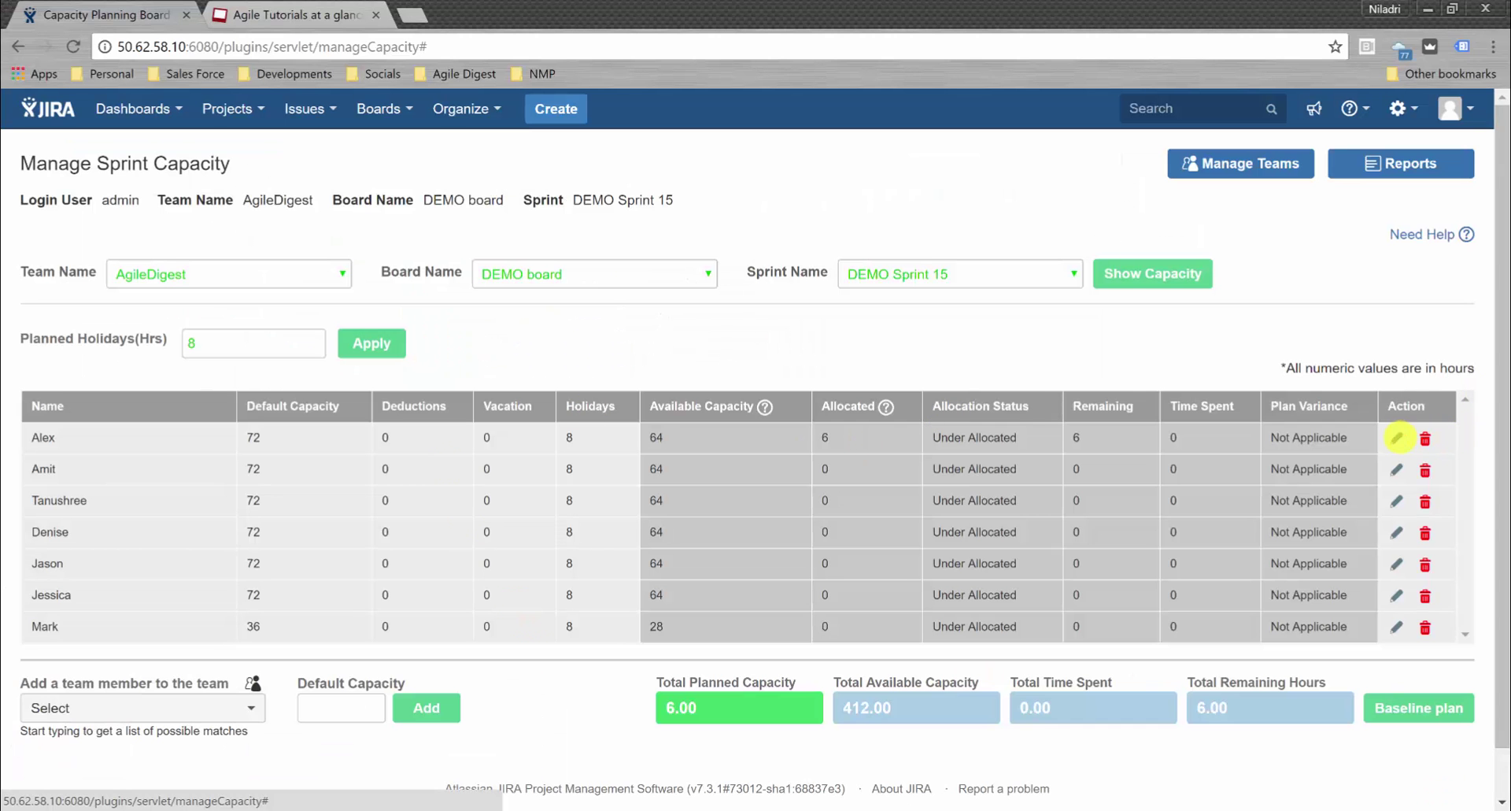
pyautogui.click(1397, 437)
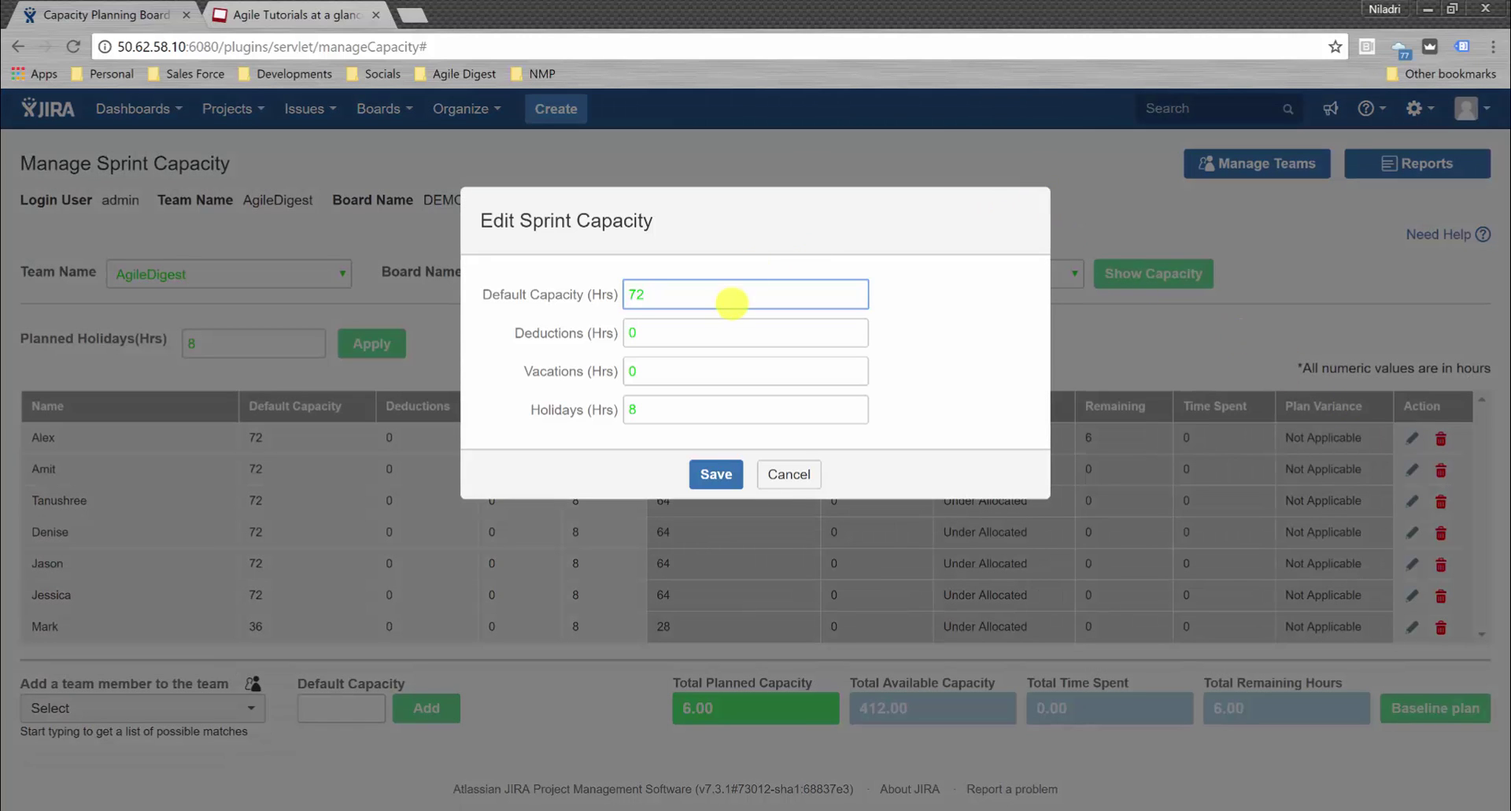
pyautogui.moveTo(699, 332); pyautogui.dragTo(624, 330)
pyautogui.write('12.33')
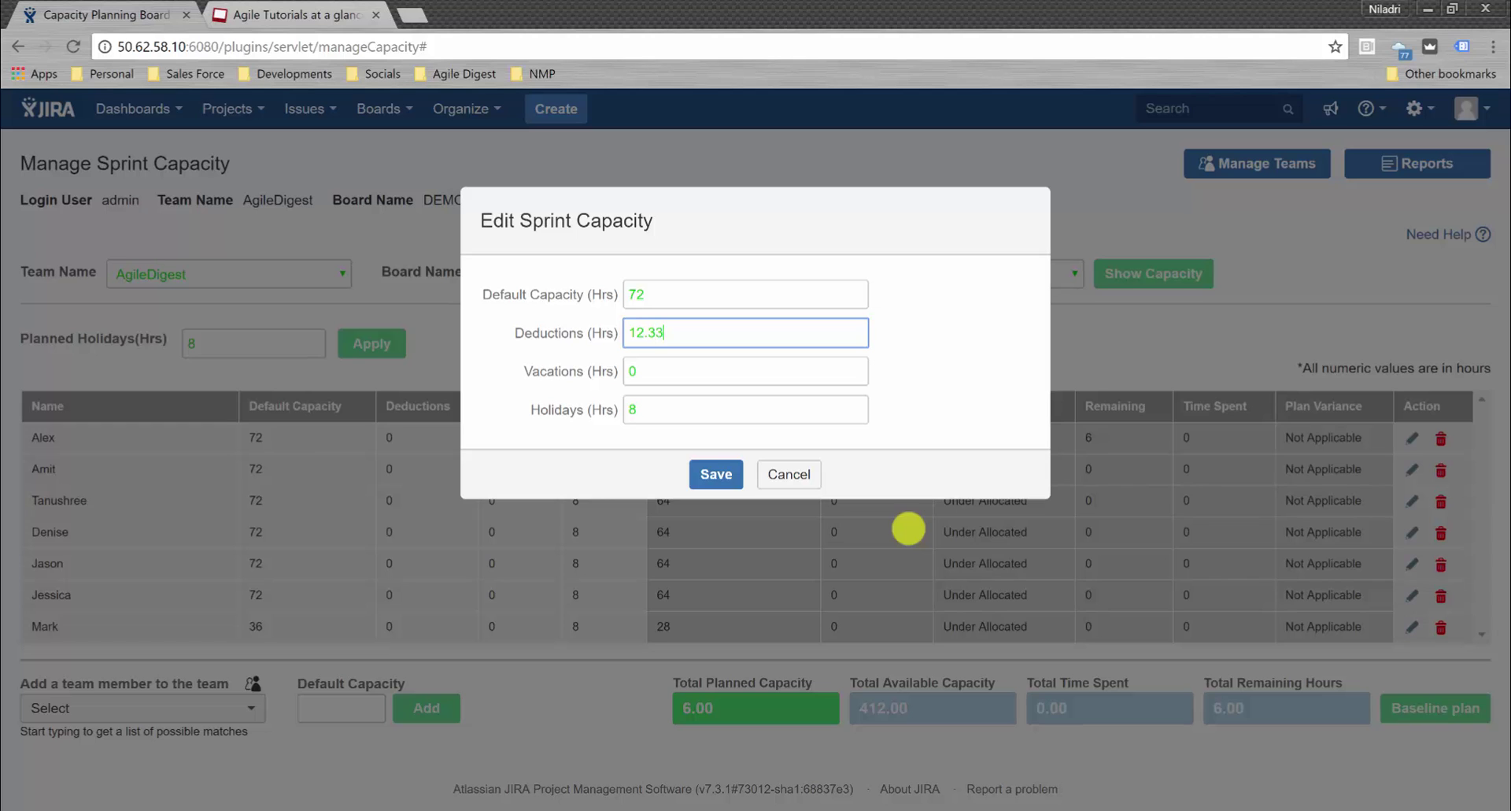
pyautogui.moveTo(681, 371); pyautogui.dragTo(529, 371)
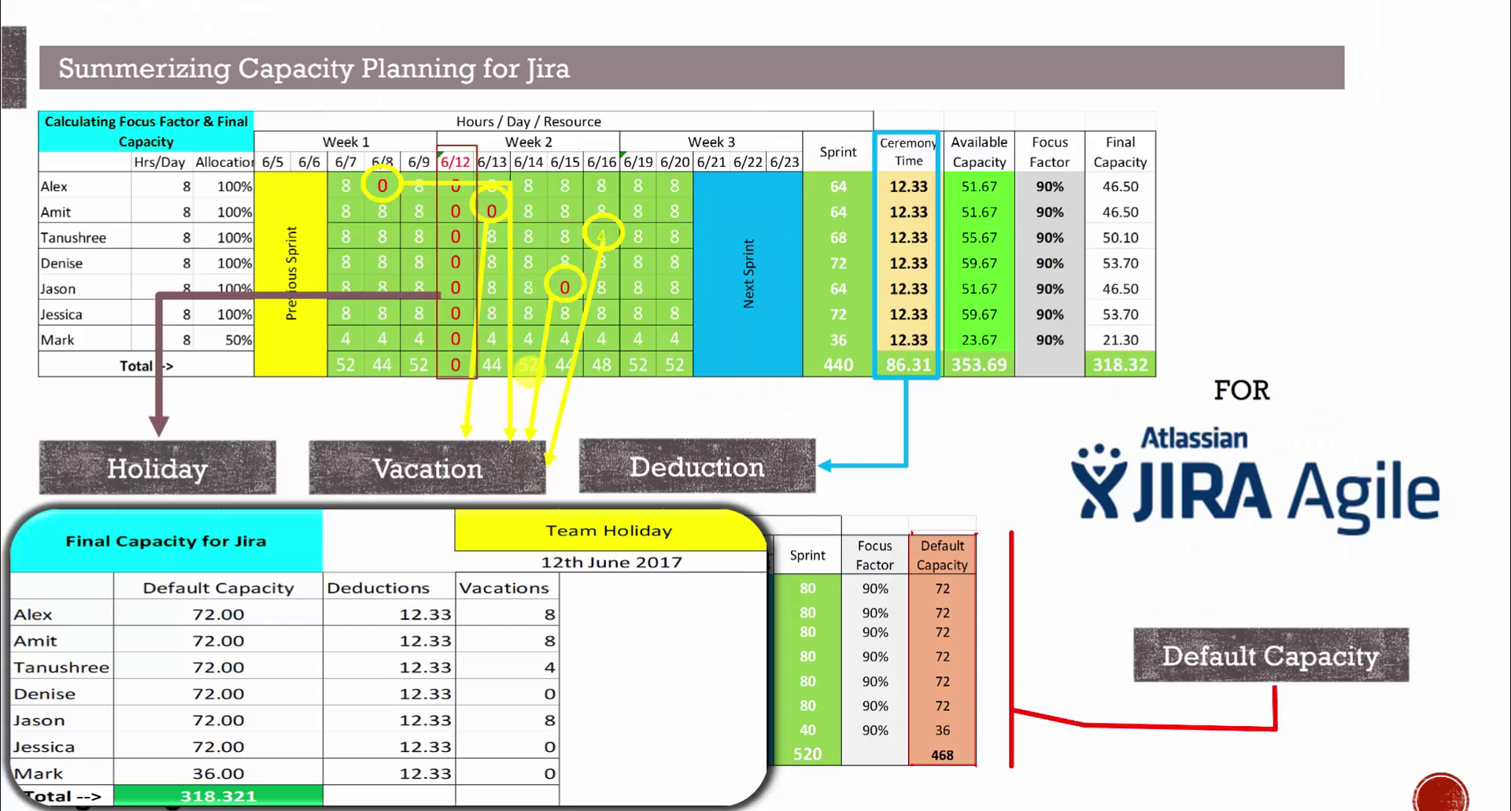
pyautogui.hotkey('alt', 'Tab')
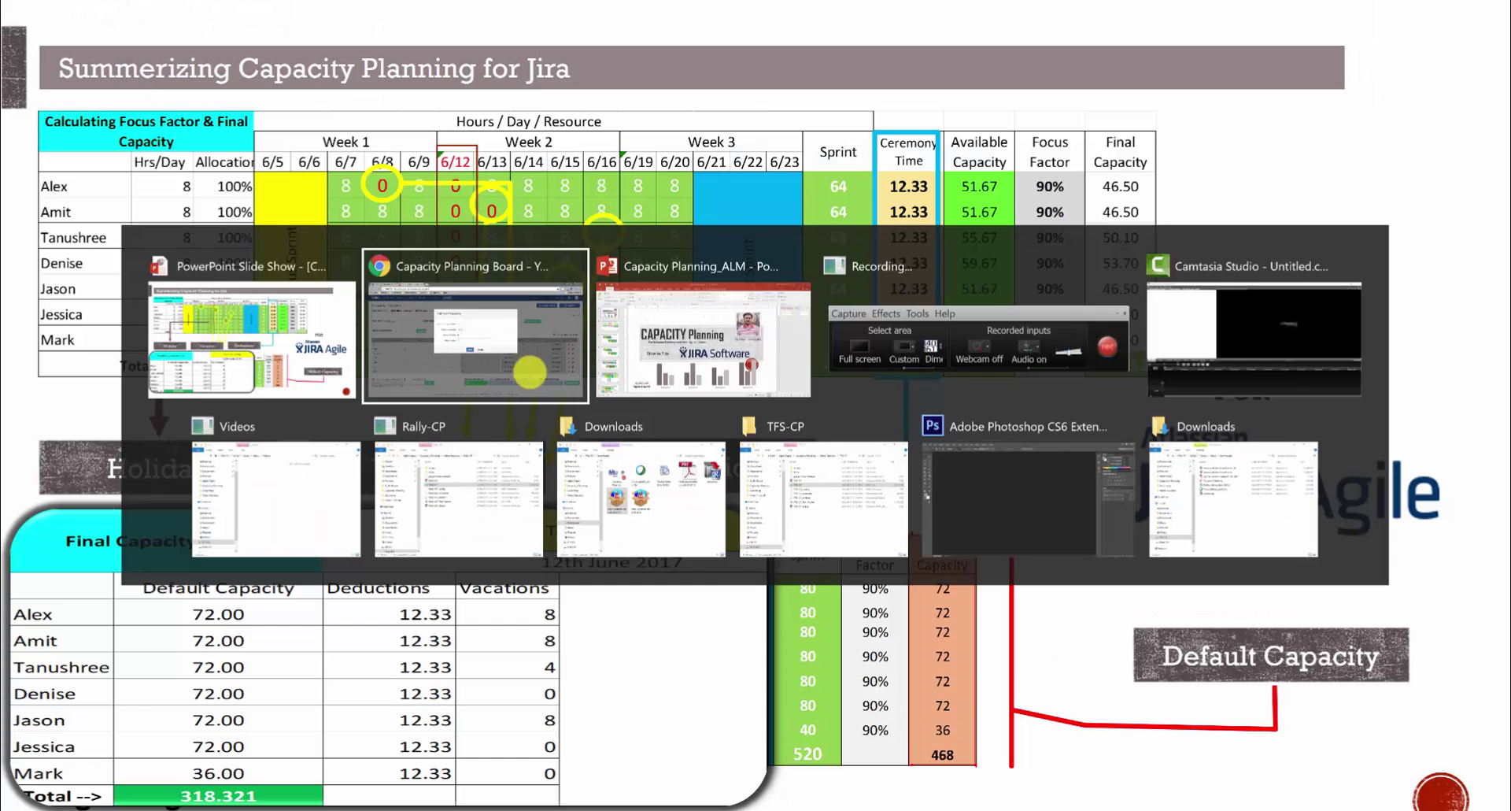
pyautogui.write('8')
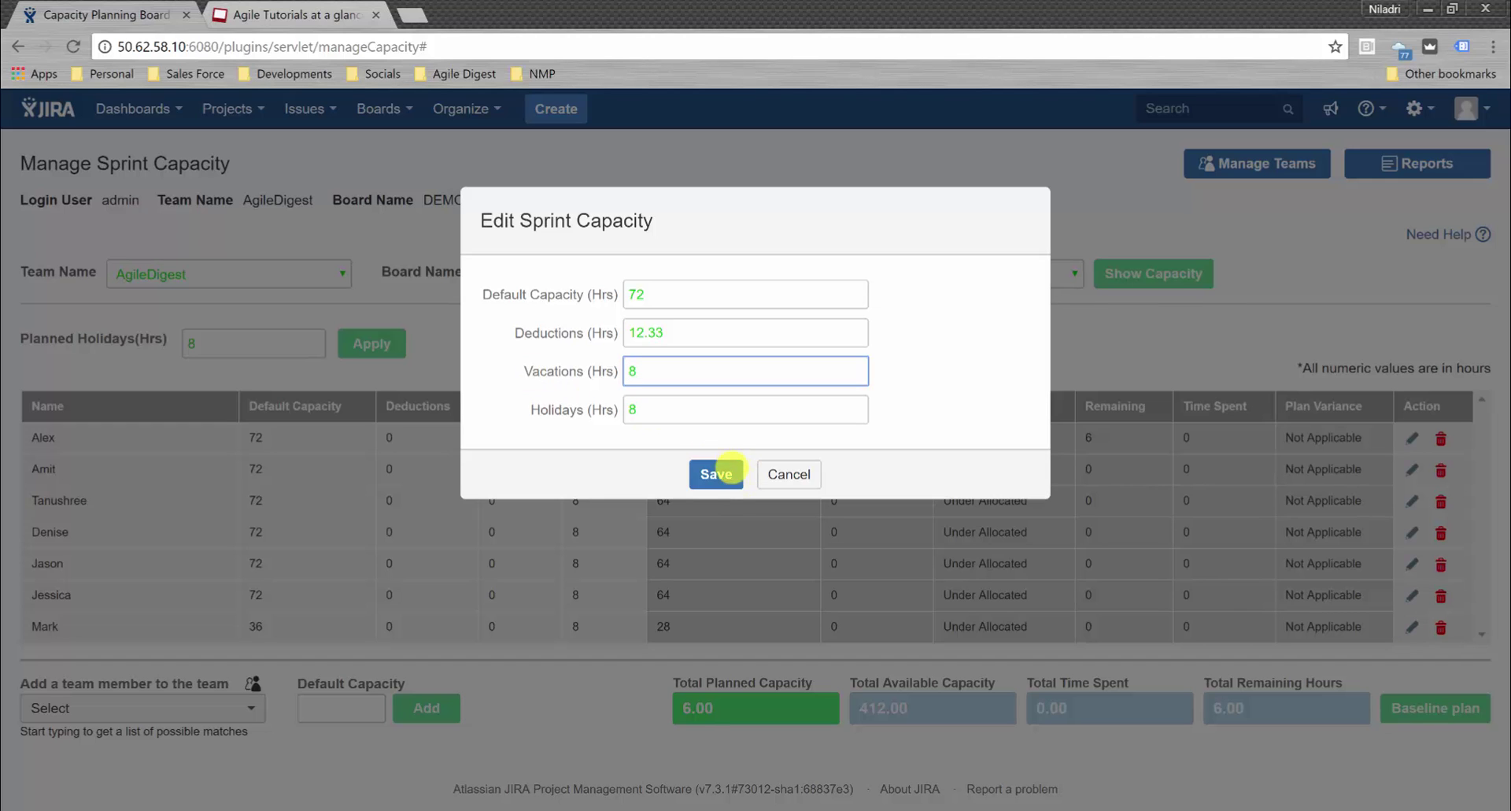
pyautogui.click(721, 463)
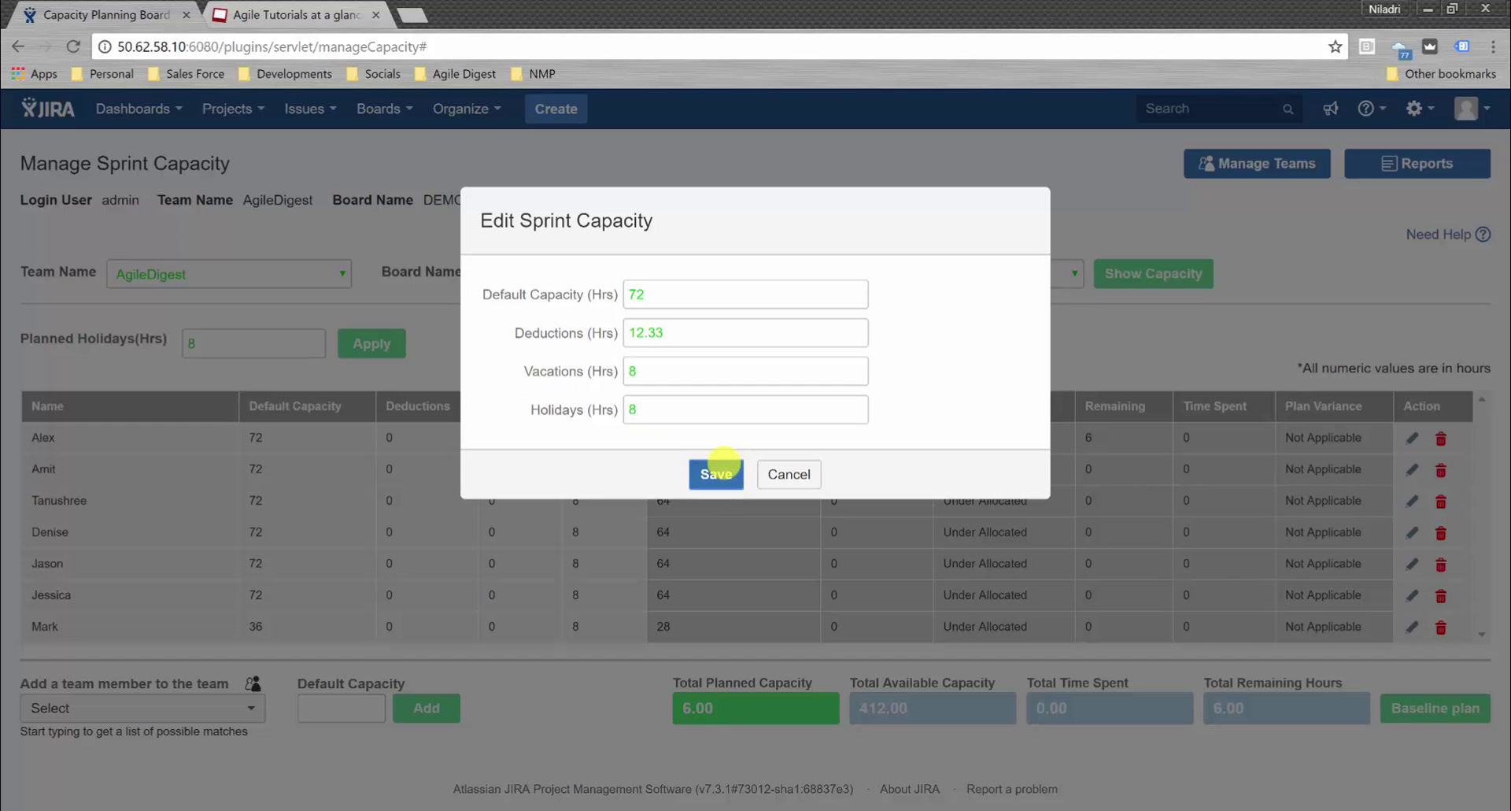
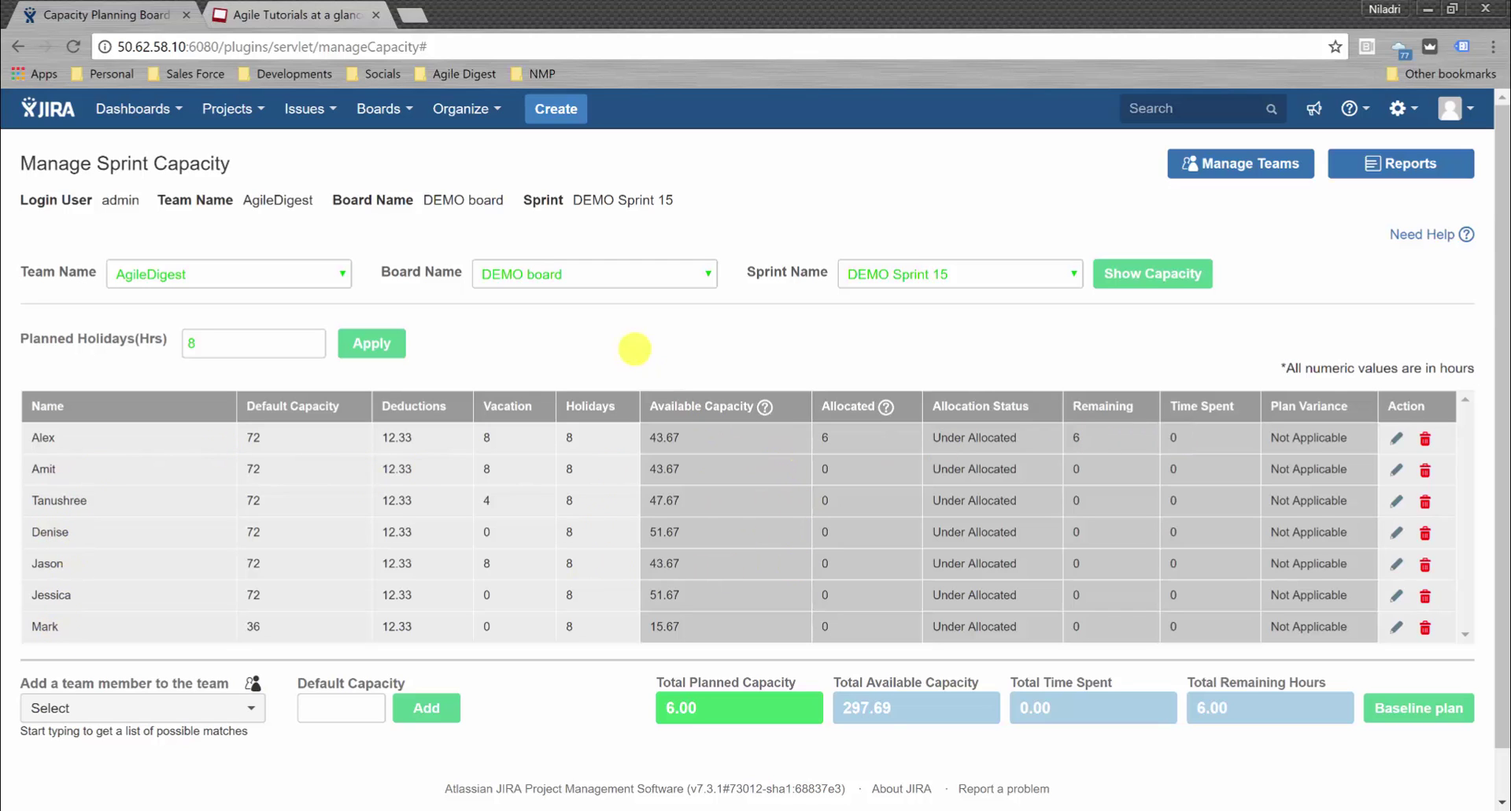
# Open a second copy of the Manage Sprint Capacity page in a new browser tab and switch it to the DEMO board.
pyautogui.click(464, 43)
pyautogui.hotkey('ctrl', 'c')
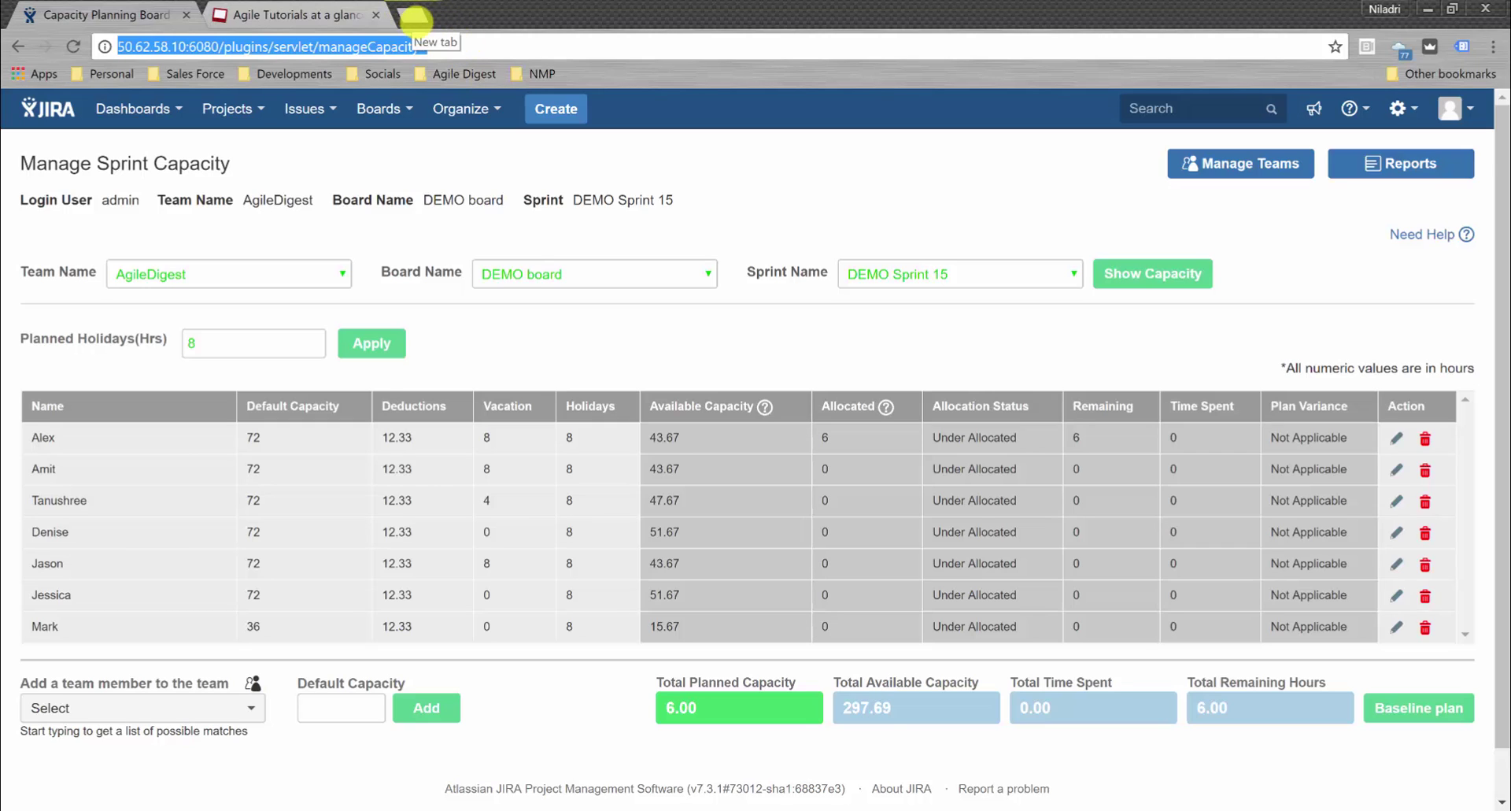
pyautogui.click(417, 15)
pyautogui.hotkey('ctrl', 'v')
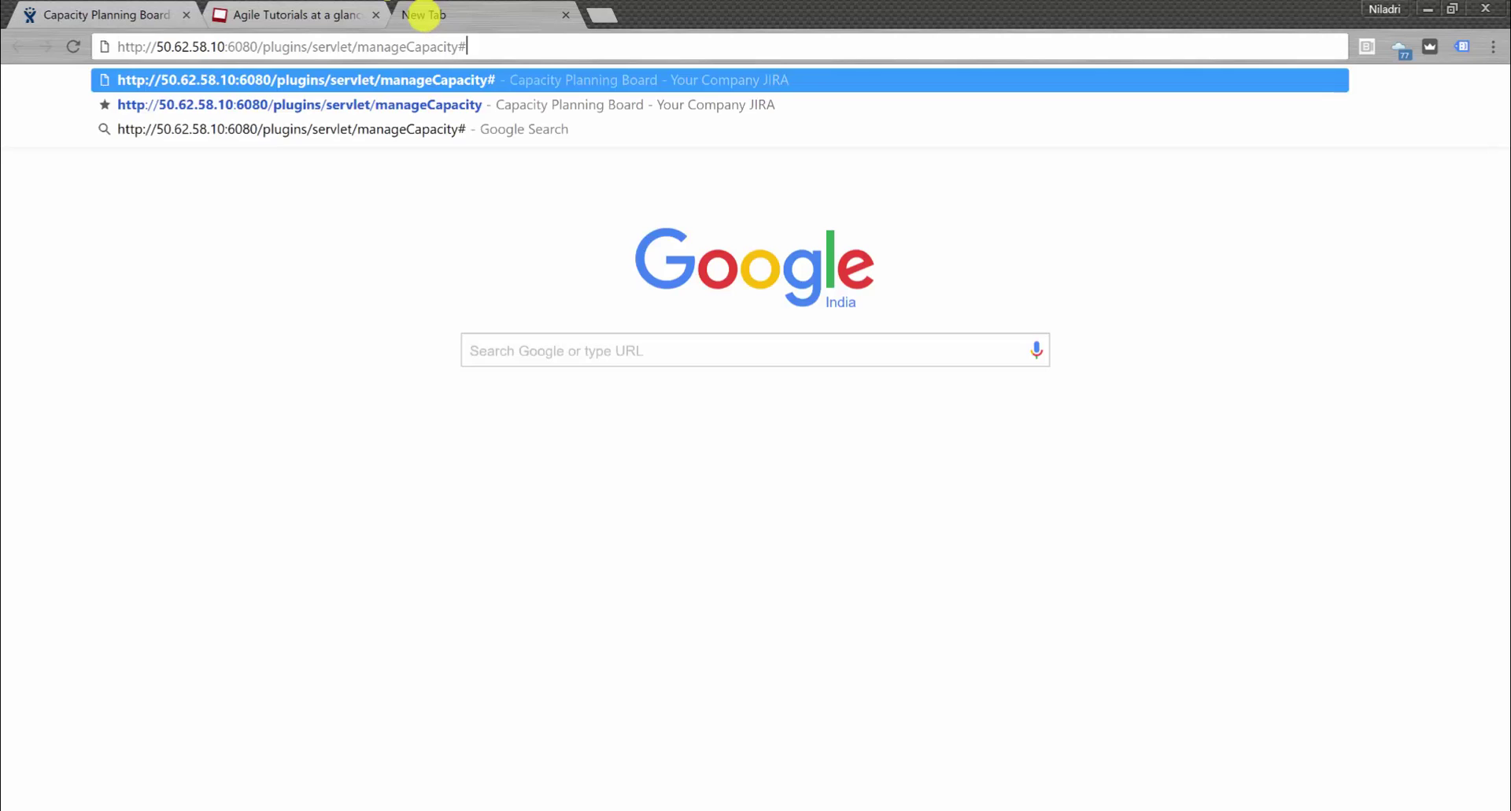
pyautogui.press('Return')
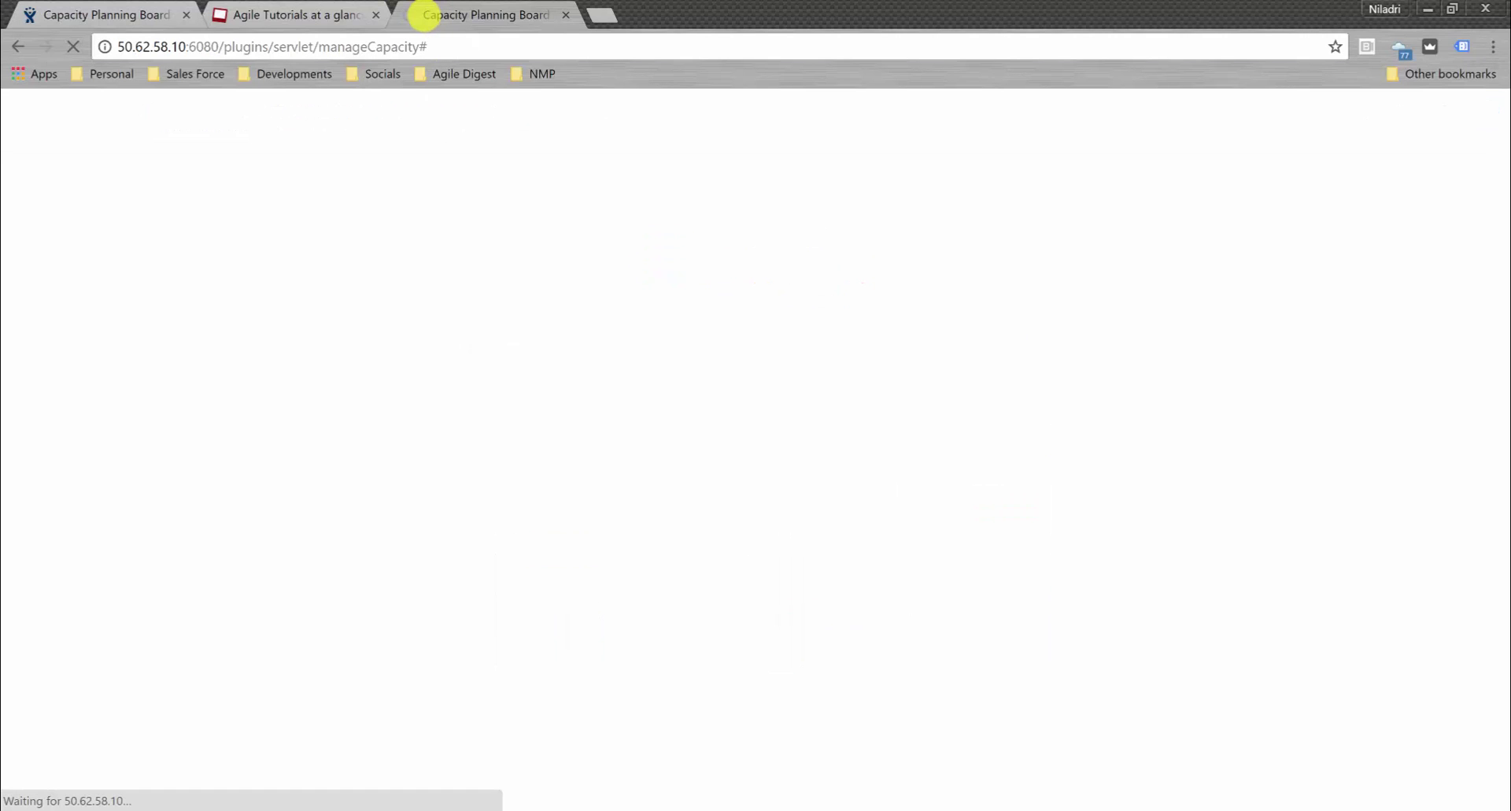
pyautogui.click(393, 109)
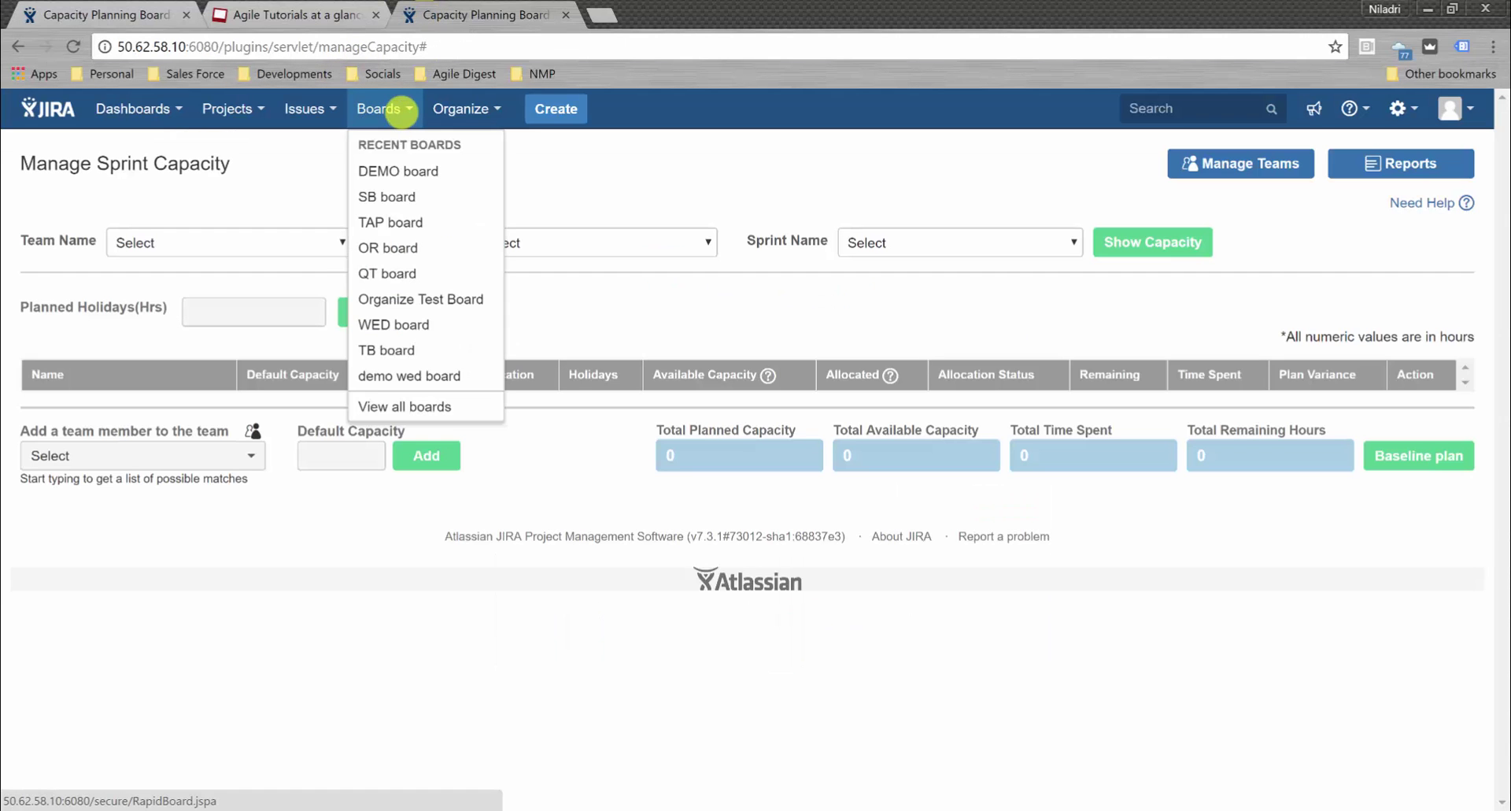
pyautogui.click(390, 168)
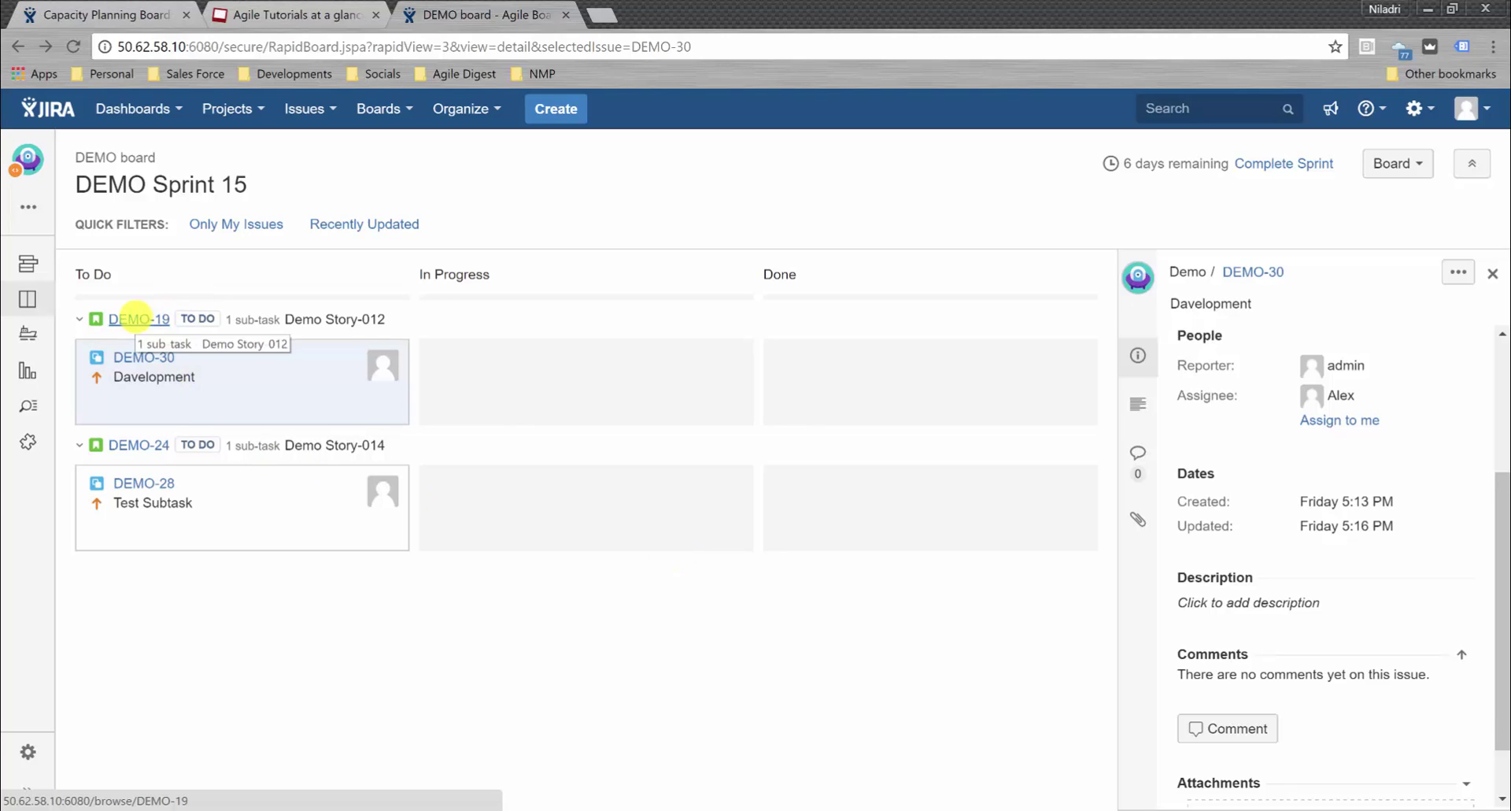
# Examine the sub-task and its assignee under story DEMO-19 and compare it with the allocated hours in the sprint capacity table.
pyautogui.click(136, 317)
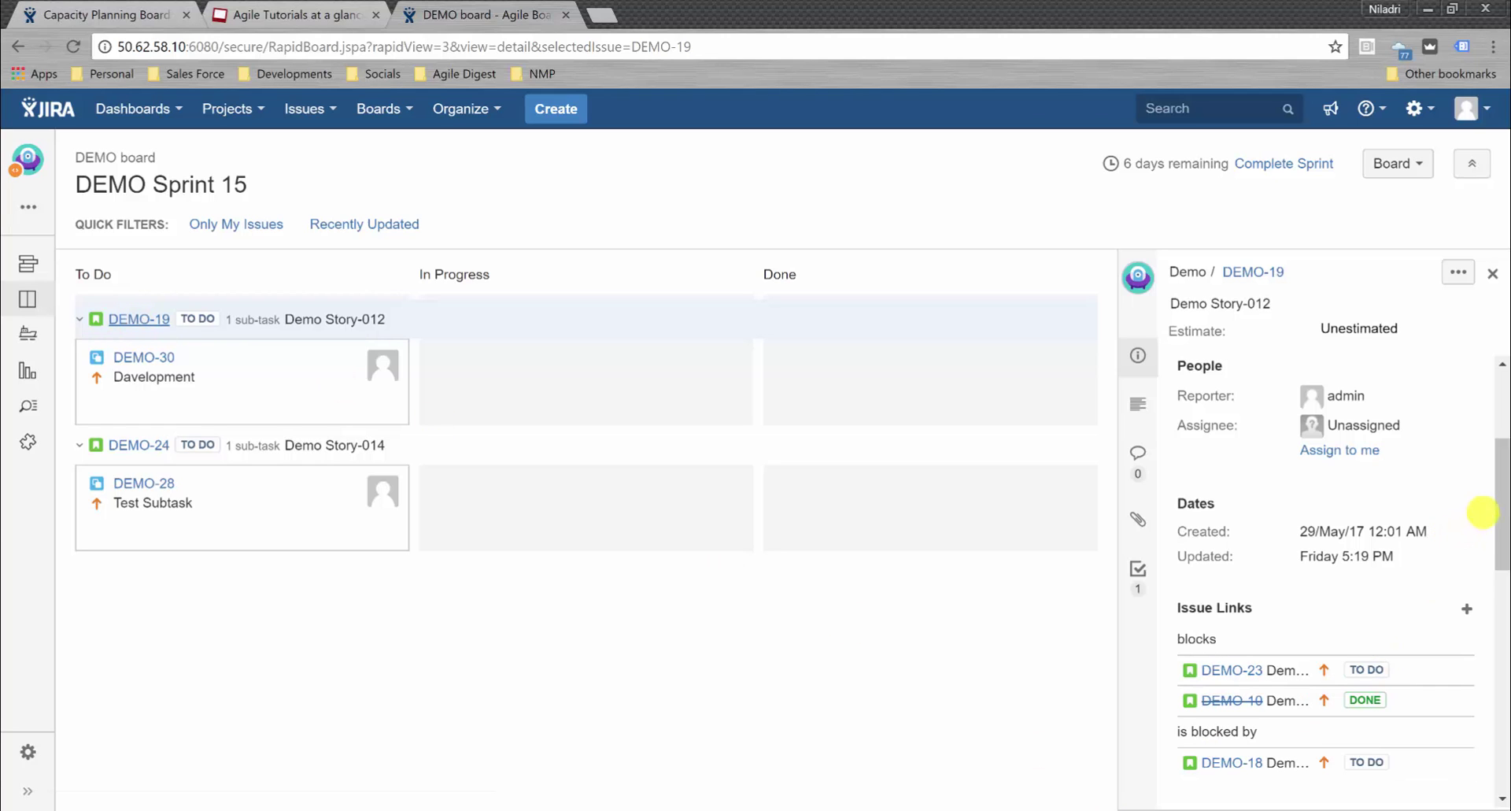
pyautogui.moveTo(1503, 502); pyautogui.dragTo(1504, 656)
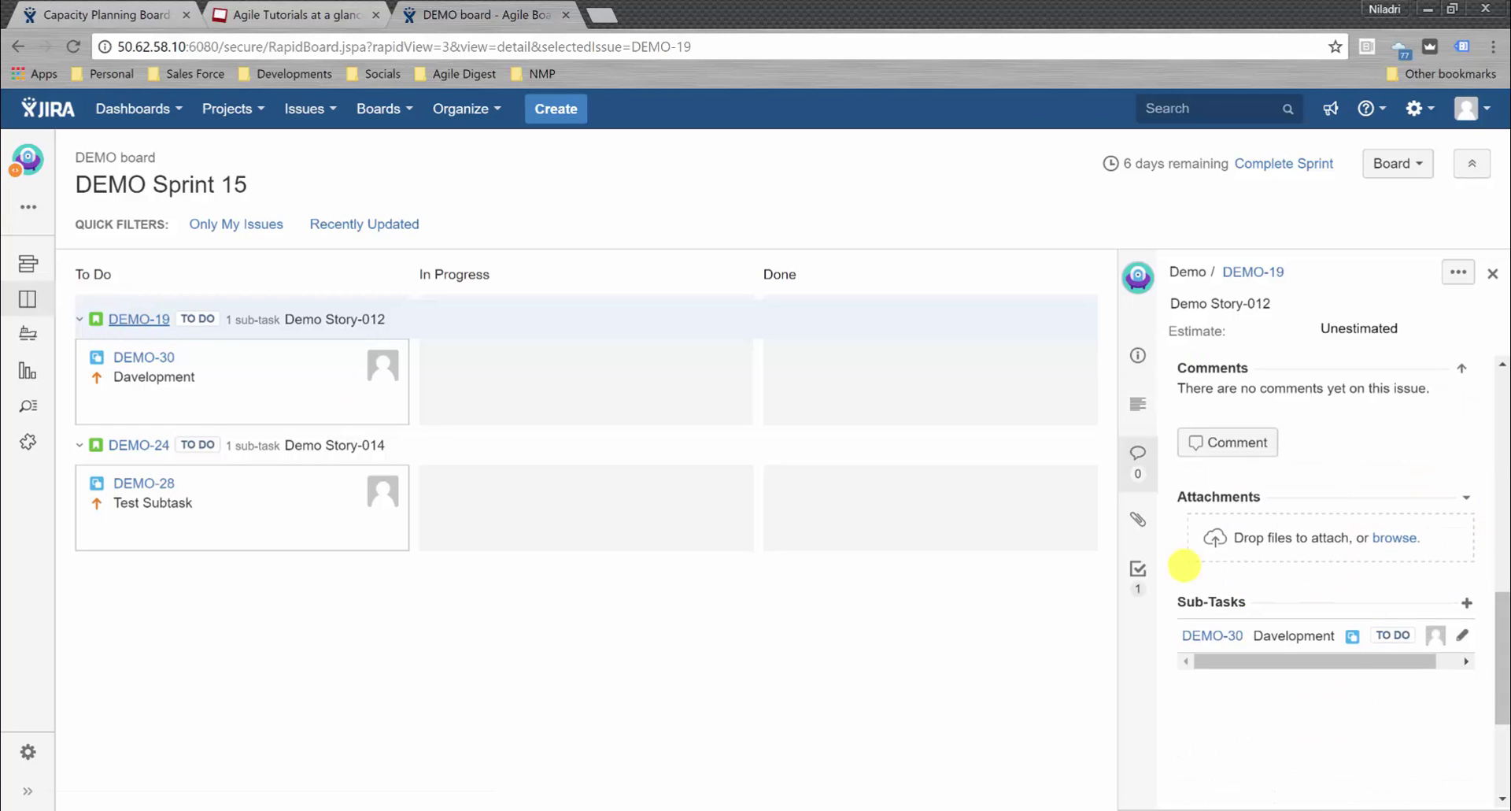
pyautogui.click(1137, 571)
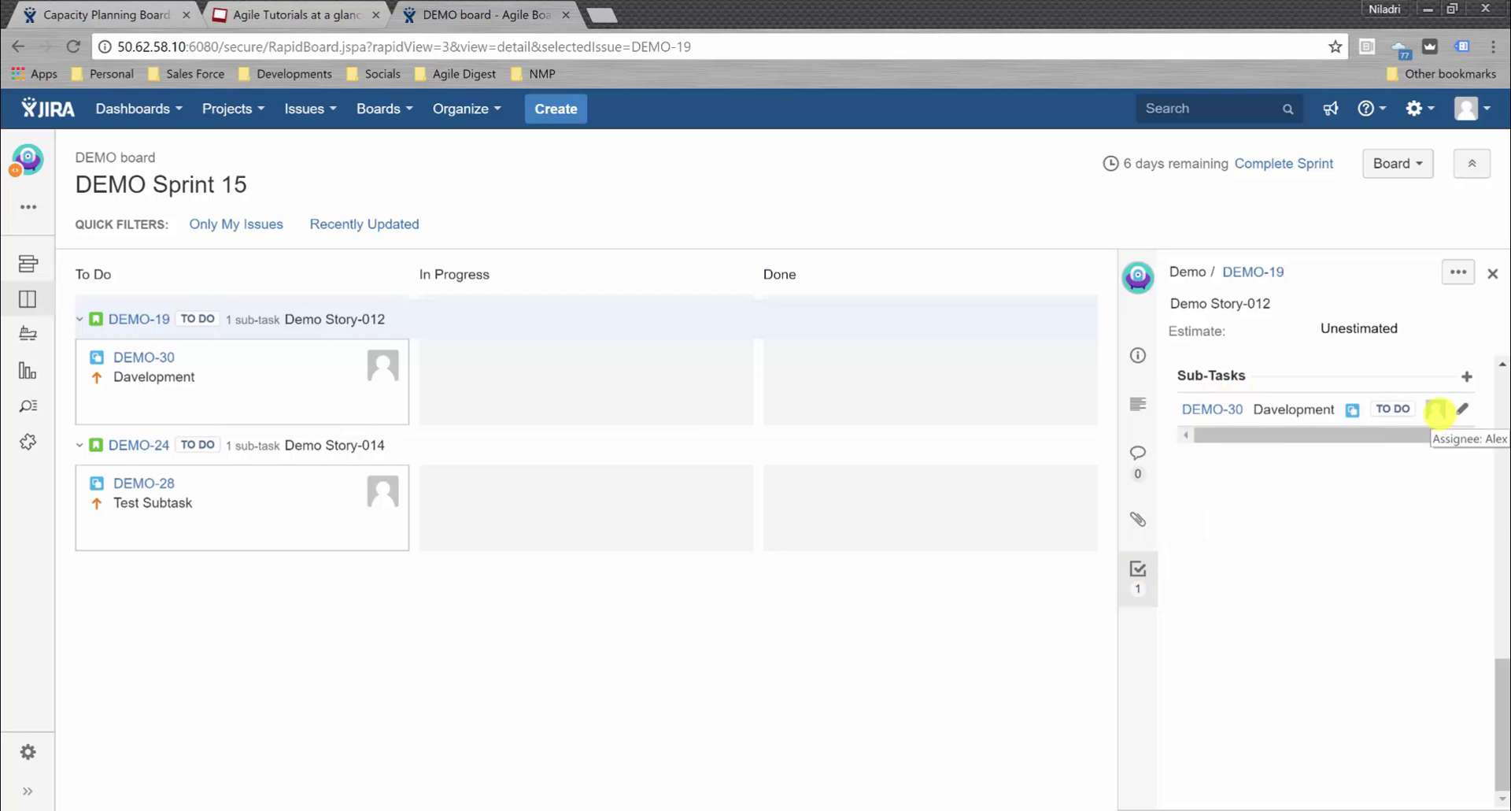
pyautogui.moveTo(1437, 410)
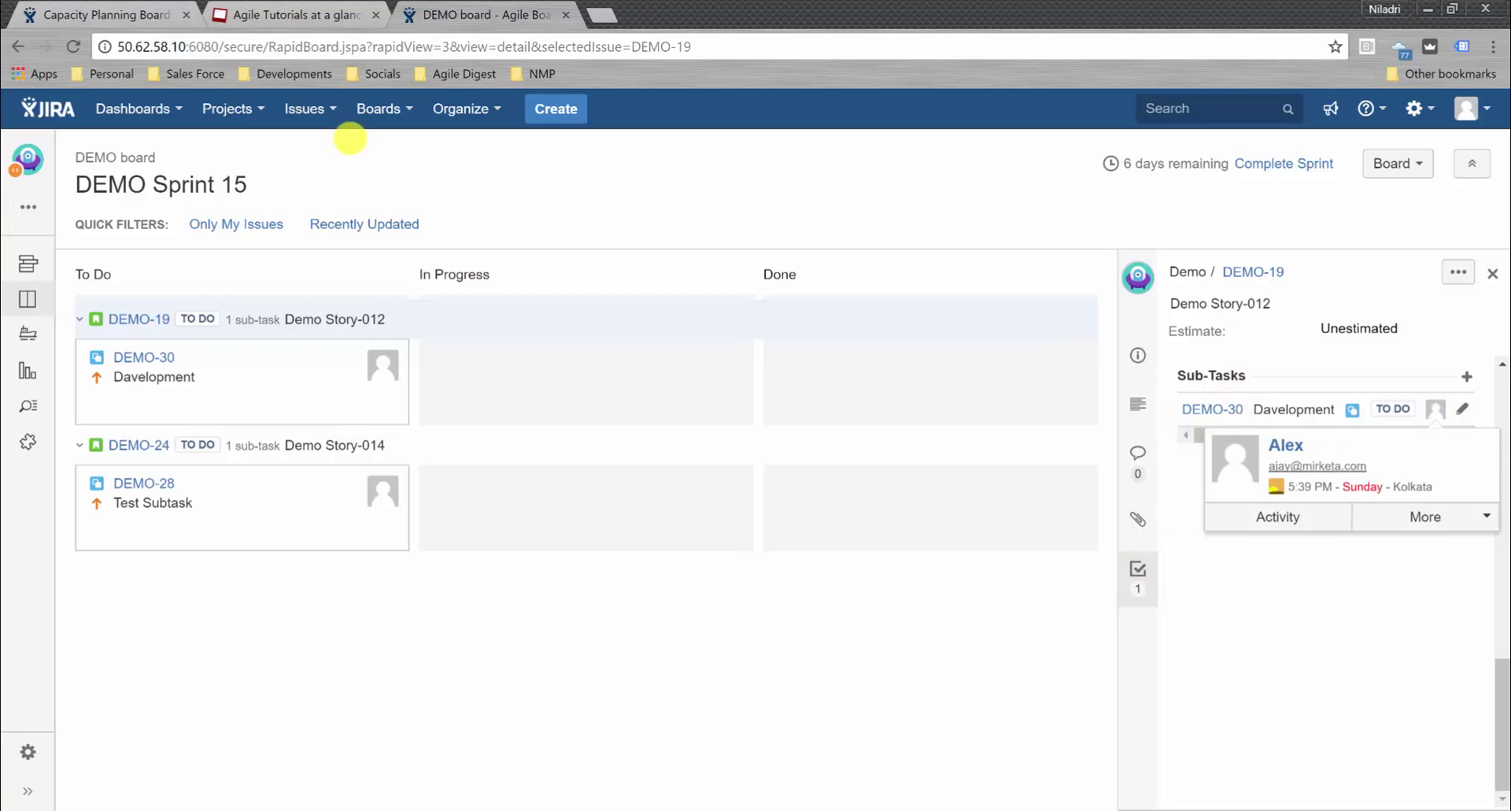
pyautogui.click(153, 13)
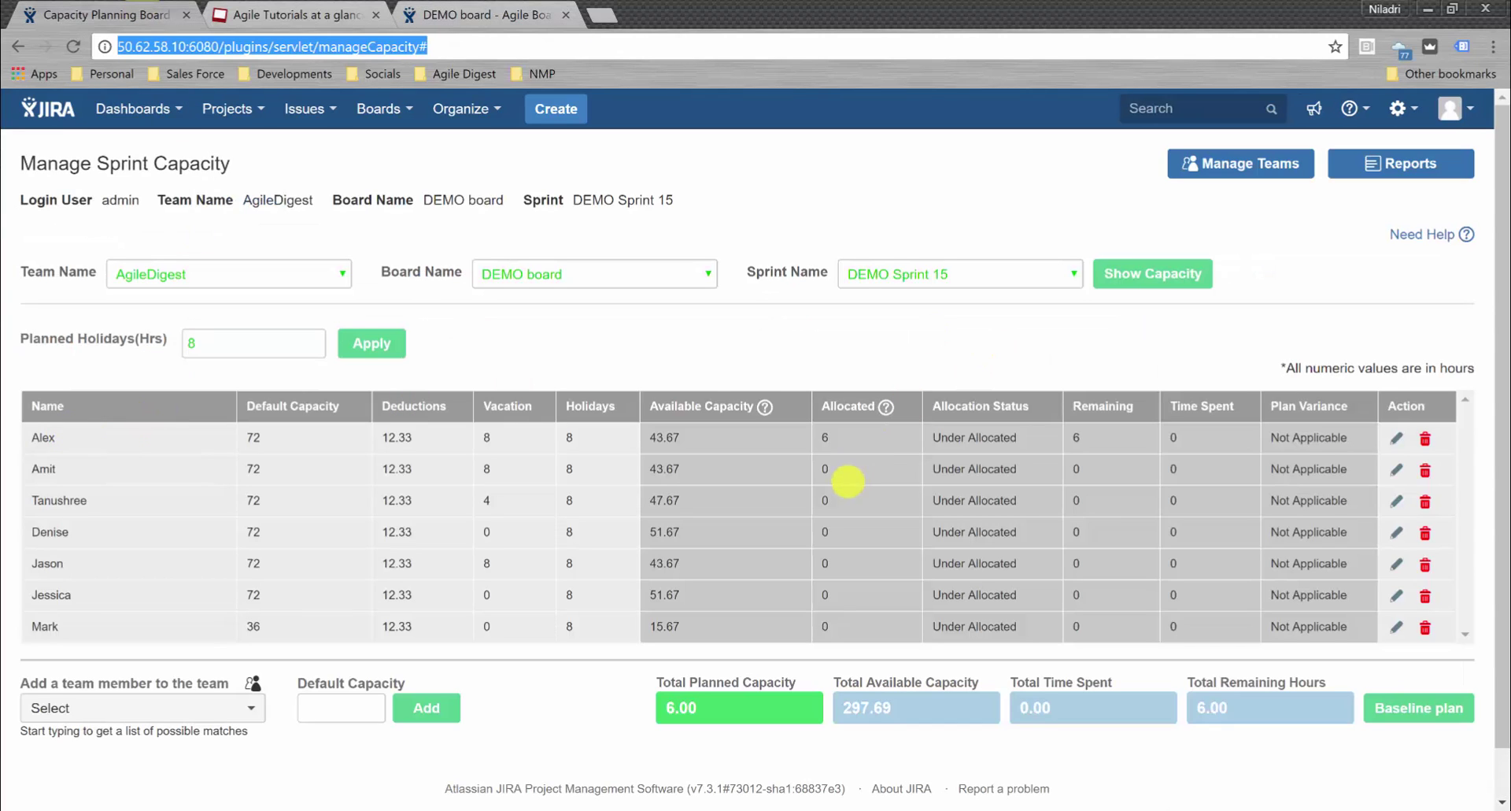
# Create the sub-task "Development Work" under DEMO-19, assigned to the fifth listed team member, with a remaining estimate of 10.
pyautogui.click(476, 11)
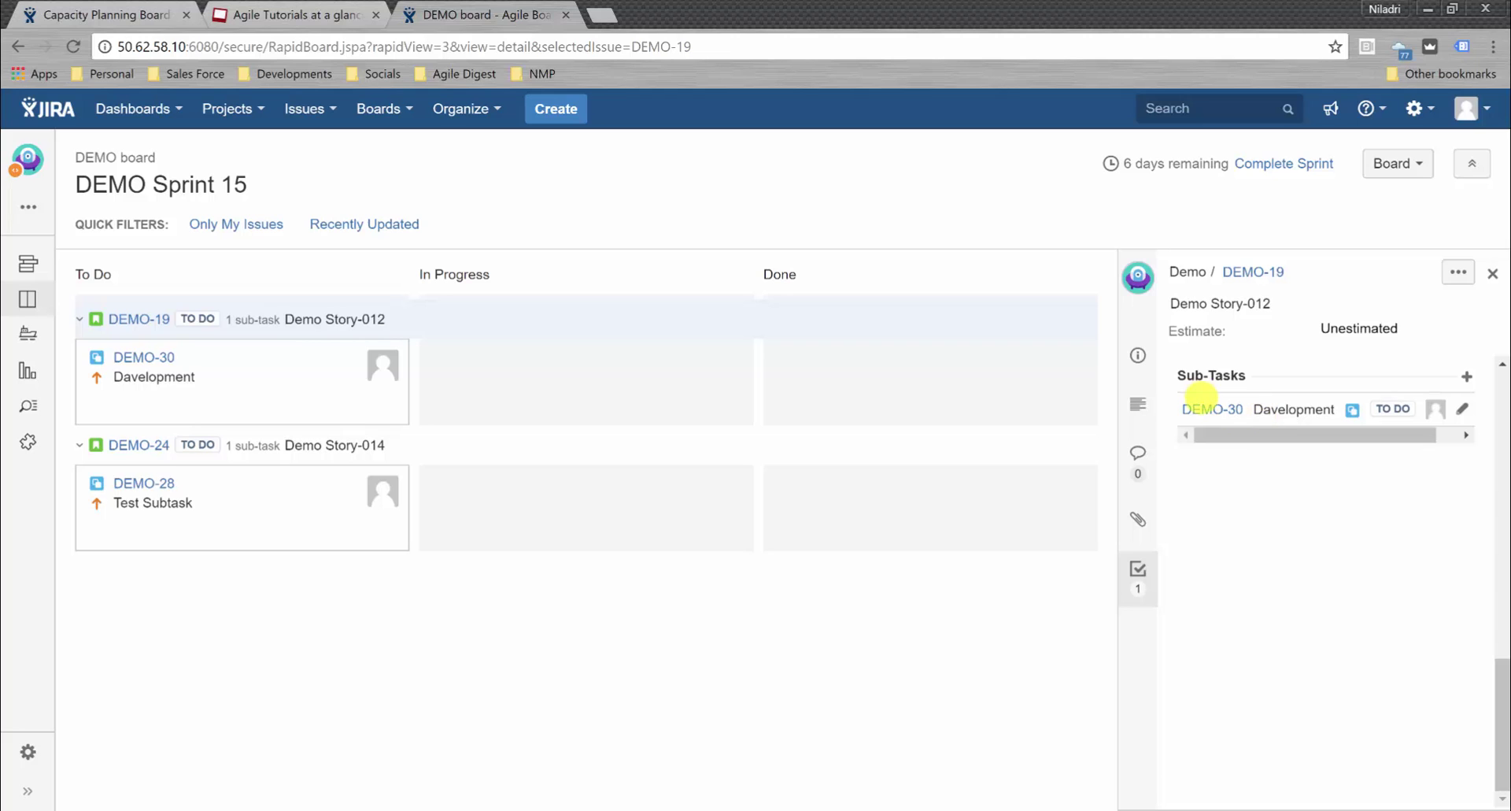
pyautogui.click(1466, 376)
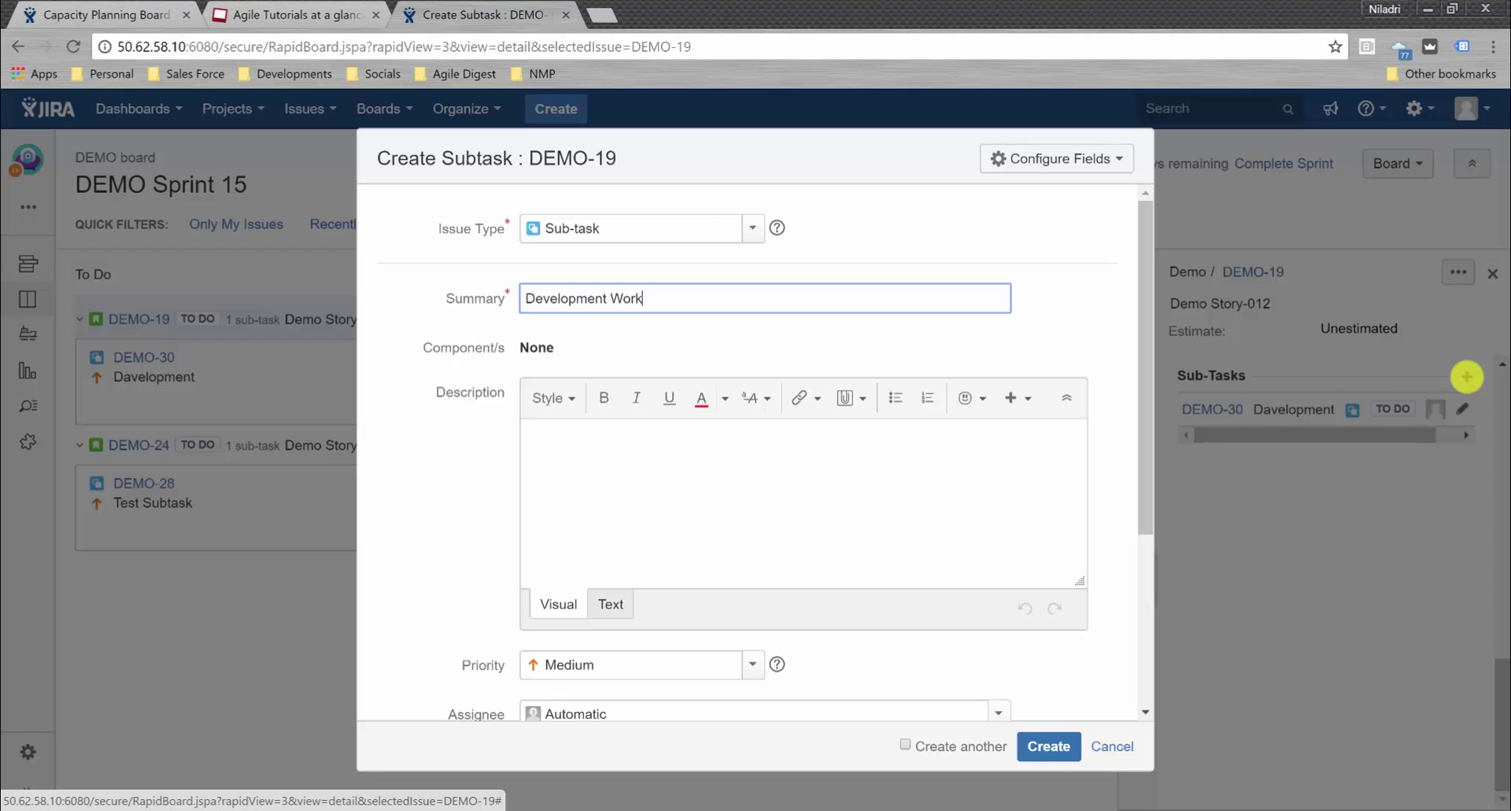
pyautogui.moveTo(1146, 438); pyautogui.dragTo(1130, 635)
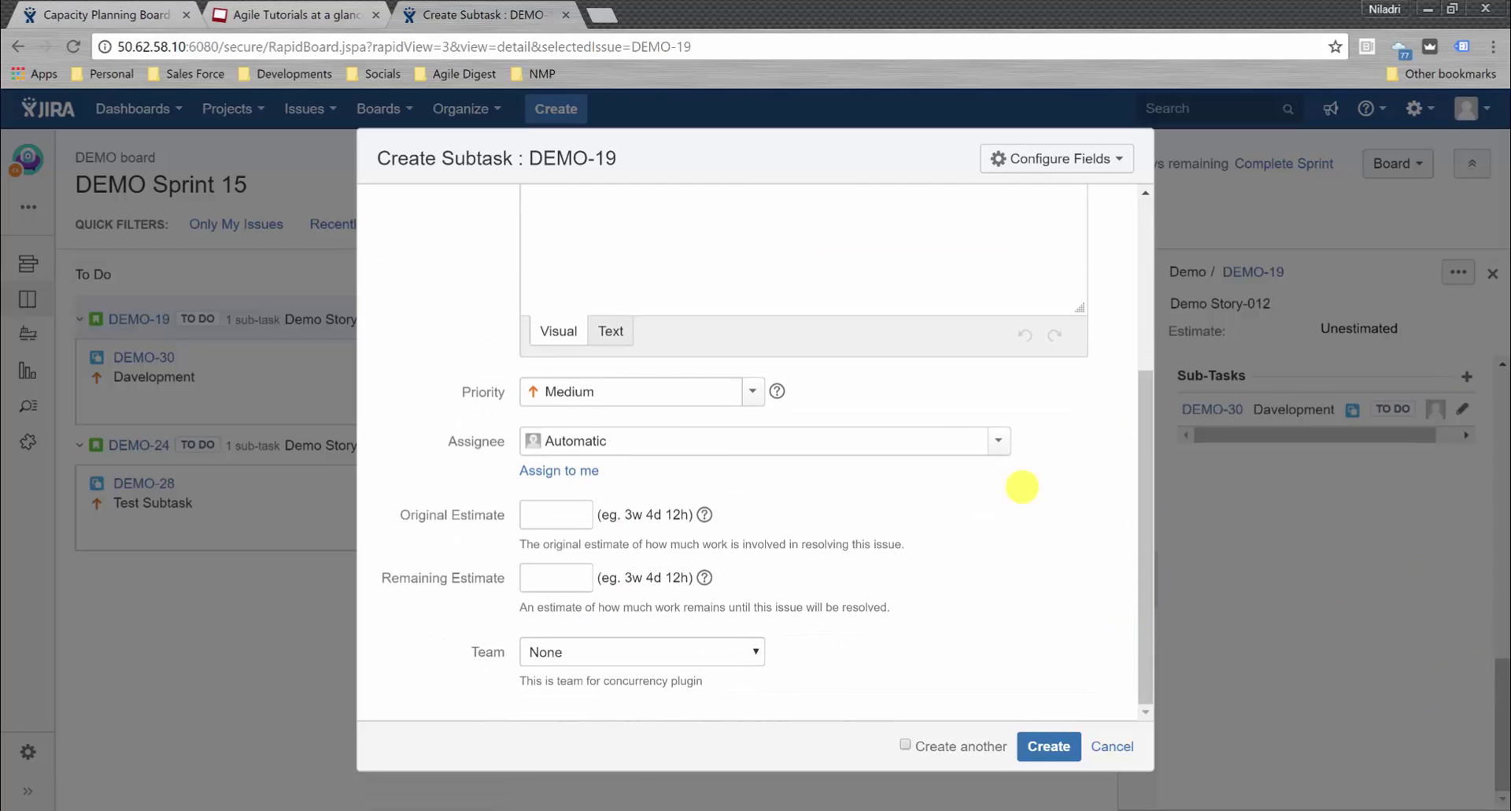
pyautogui.click(998, 441)
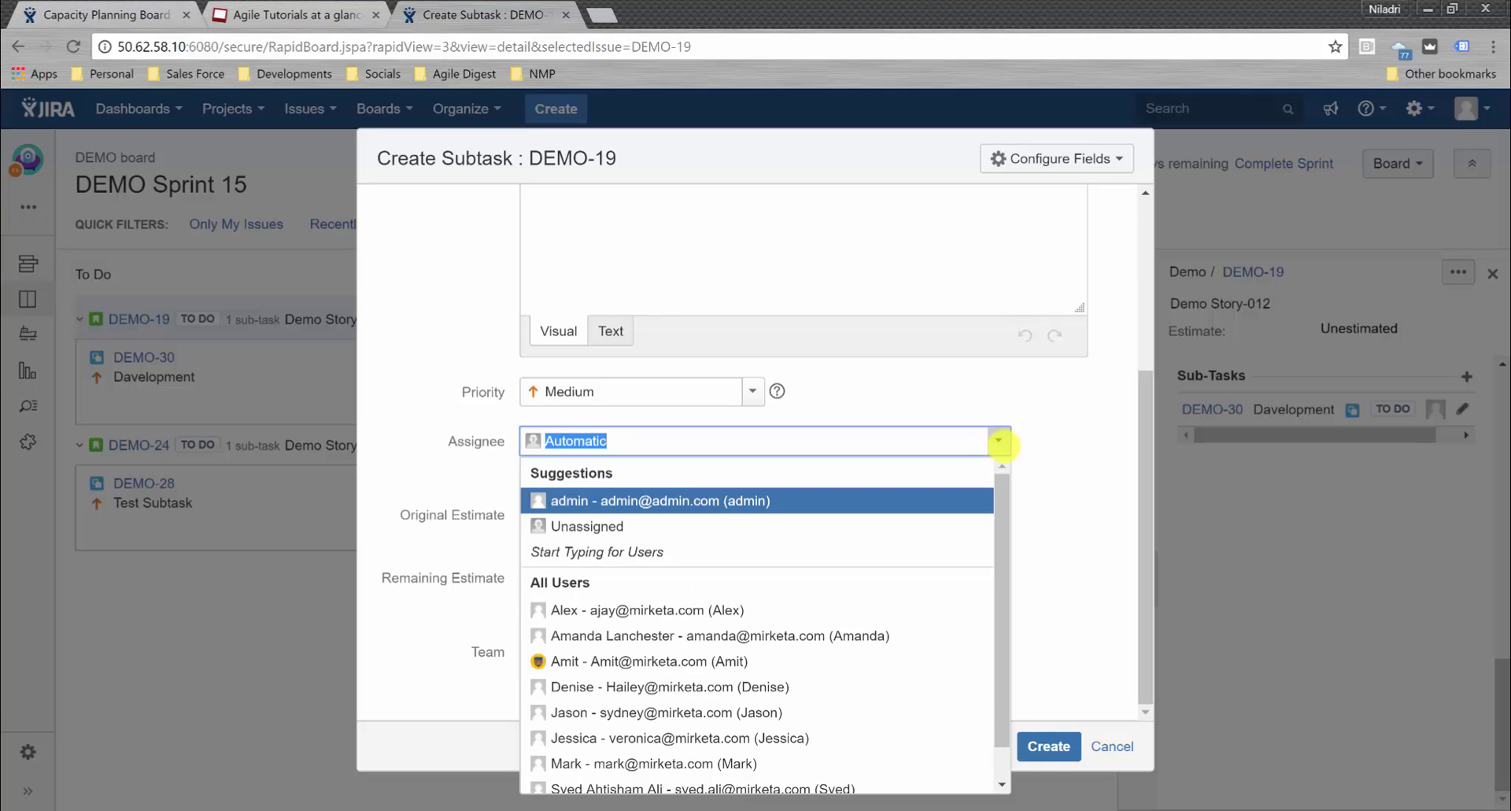
pyautogui.write('Jas')
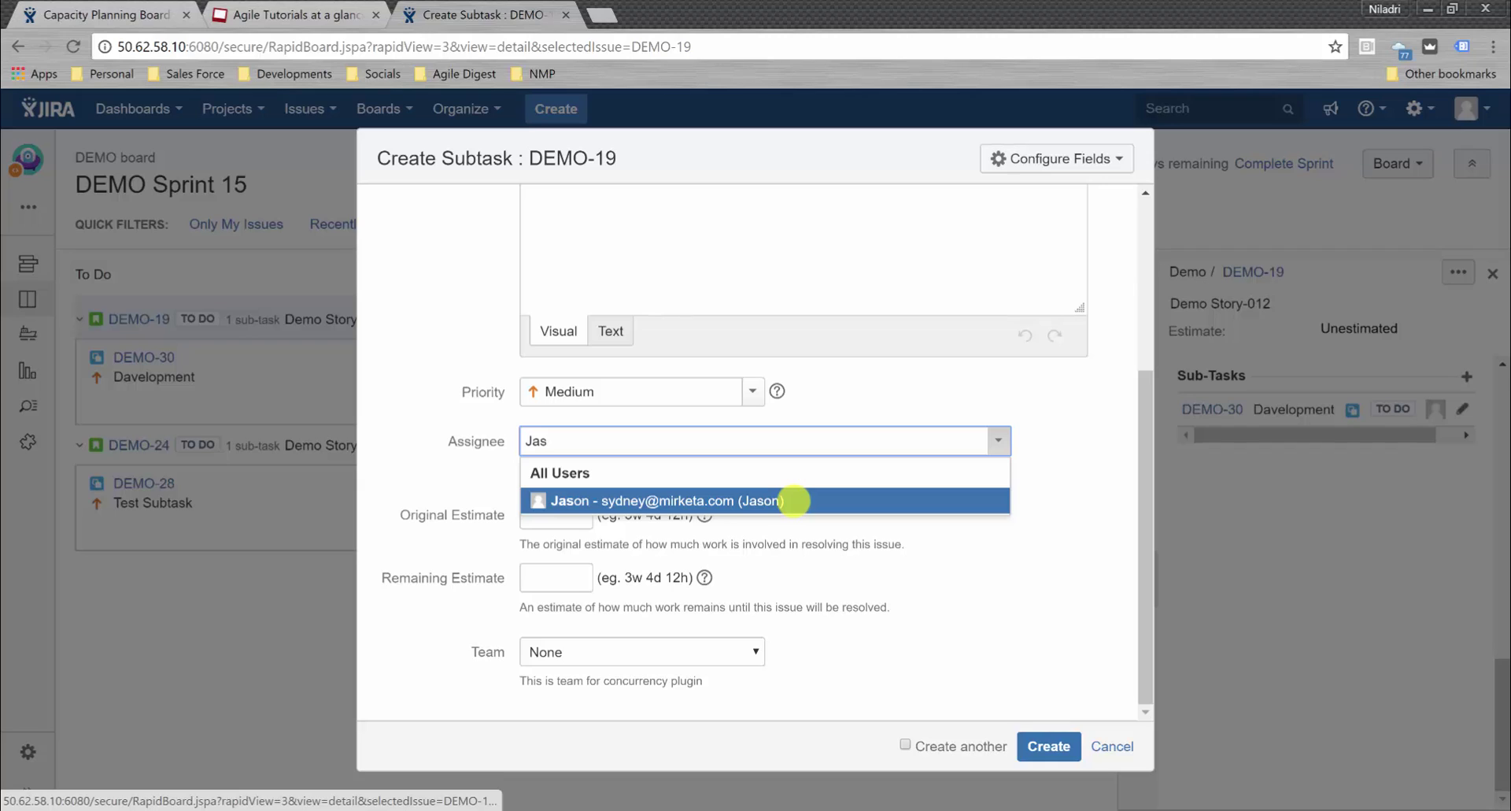
pyautogui.click(794, 500)
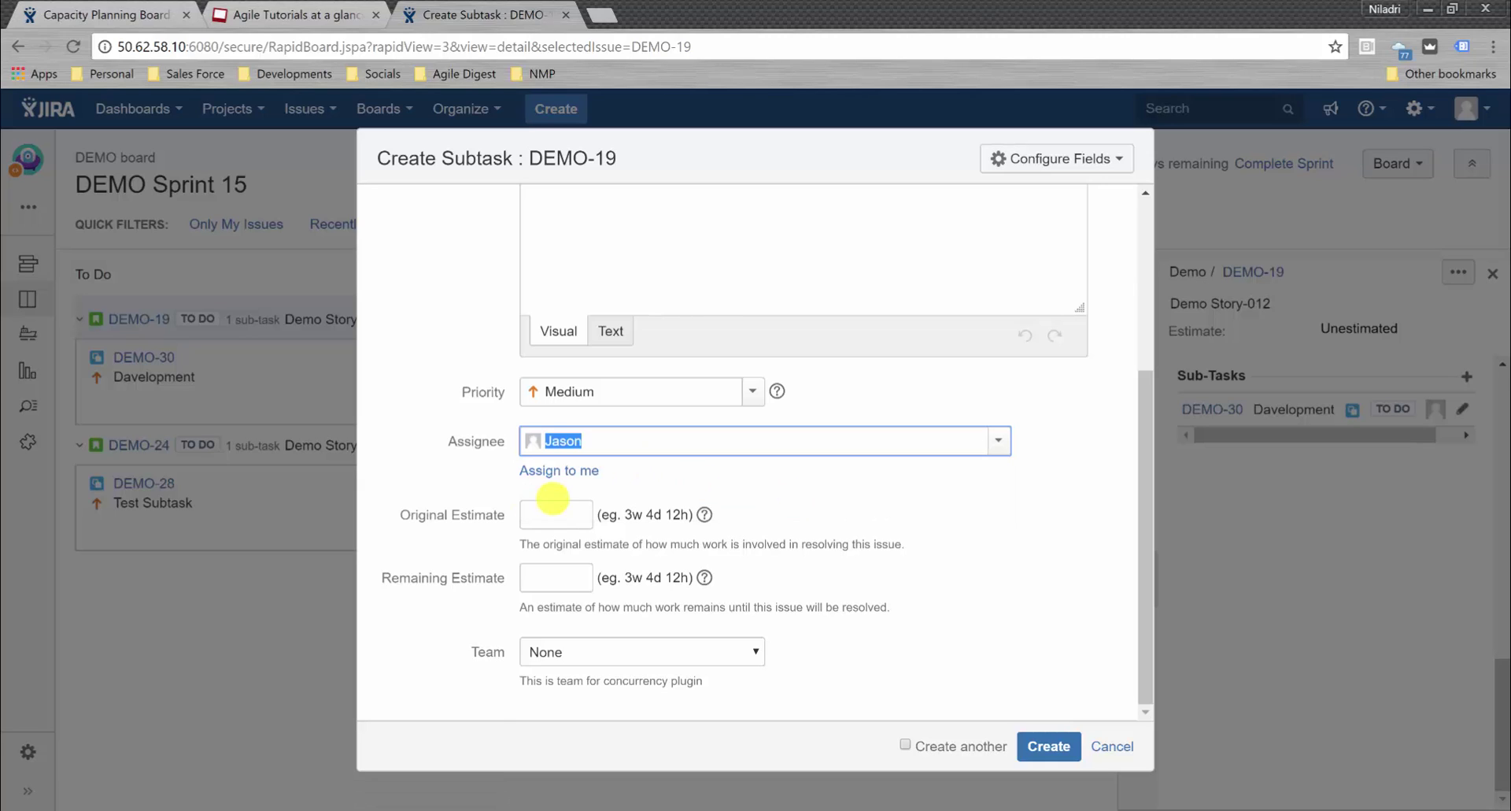
pyautogui.click(548, 517)
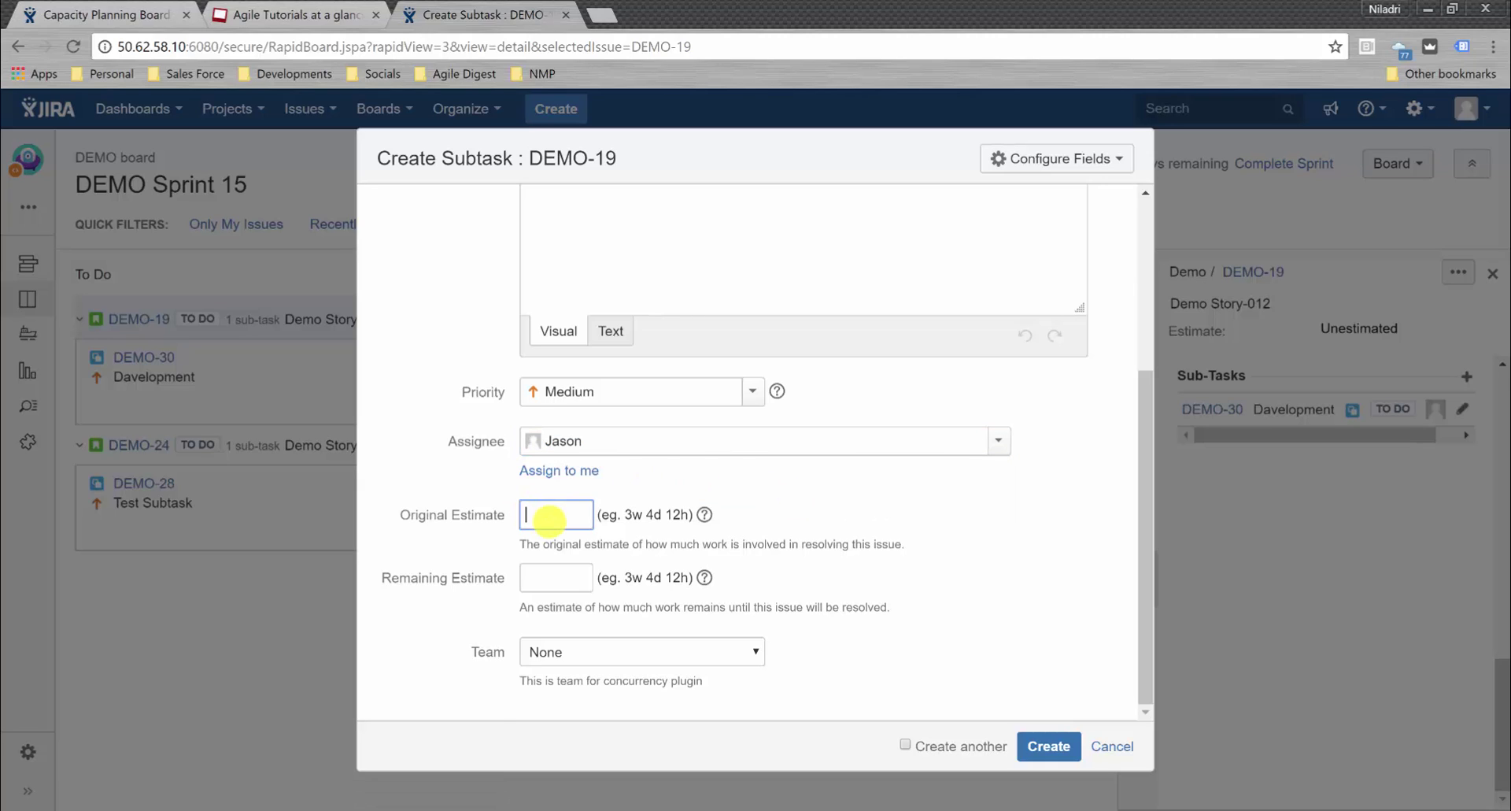
pyautogui.click(554, 577)
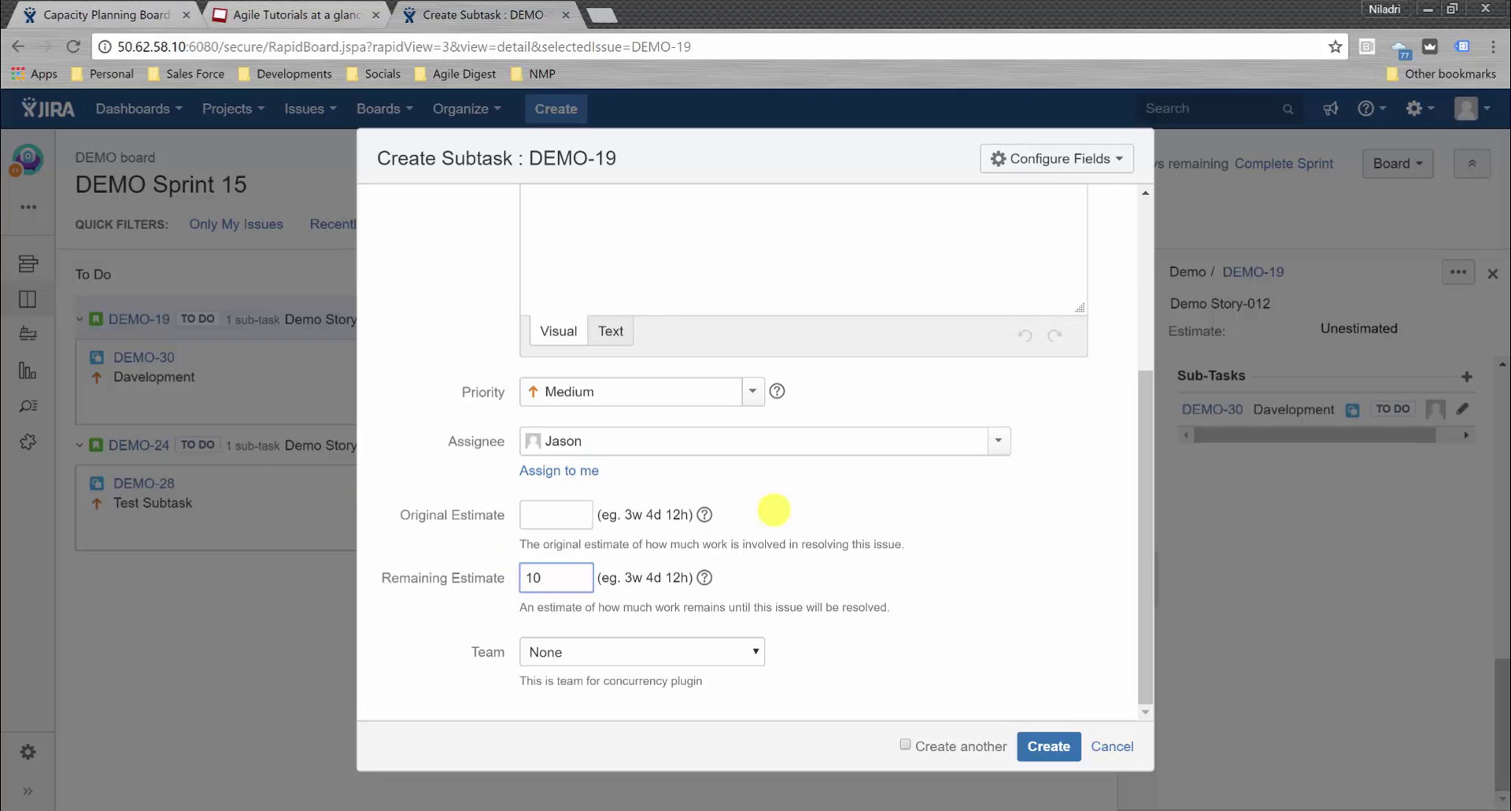
pyautogui.click(1070, 752)
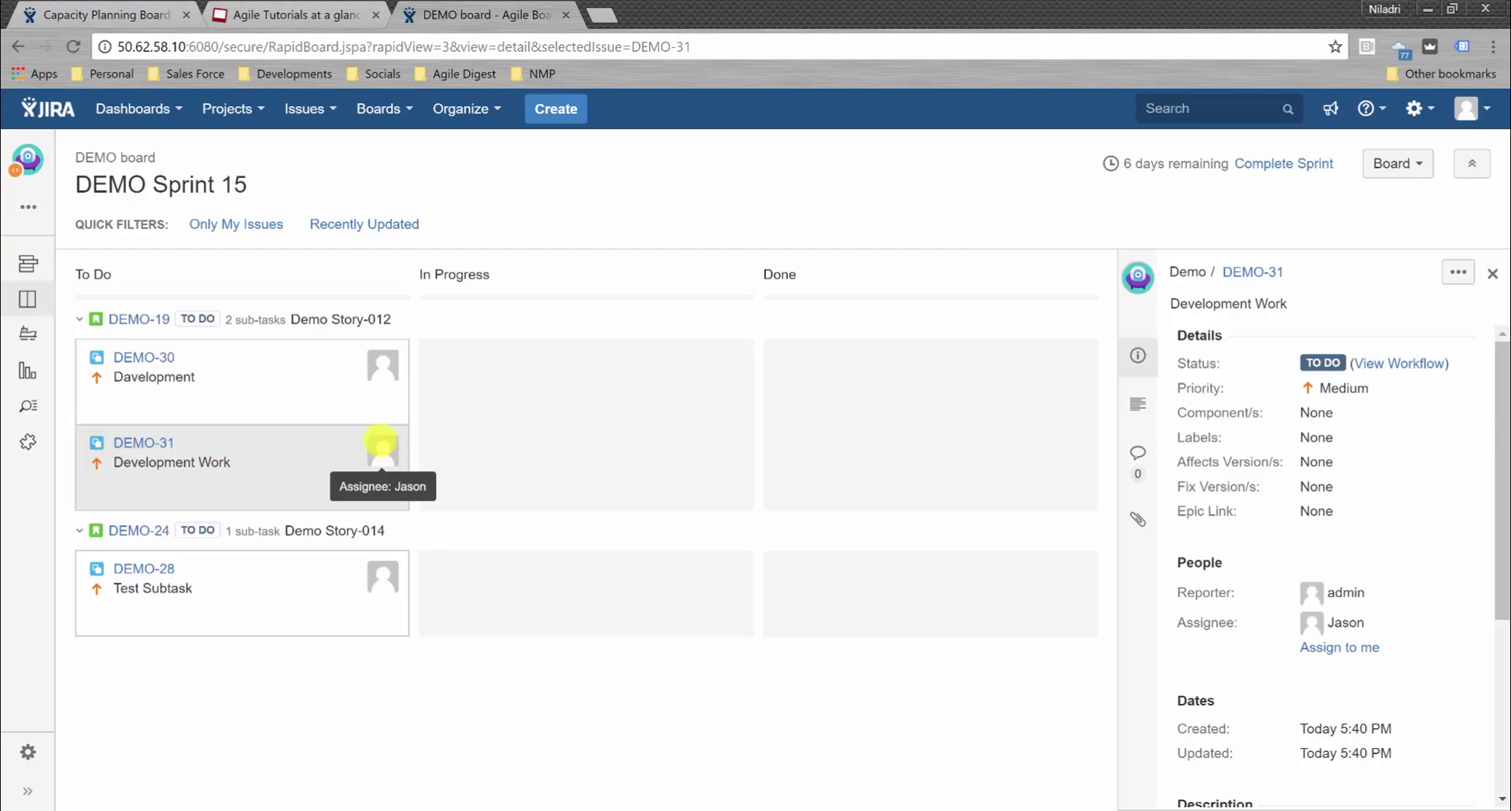
# Refresh the DEMO Sprint 15 capacity, check the sub-task assignee's allocated hours, and return to the DEMO board.
pyautogui.click(150, 11)
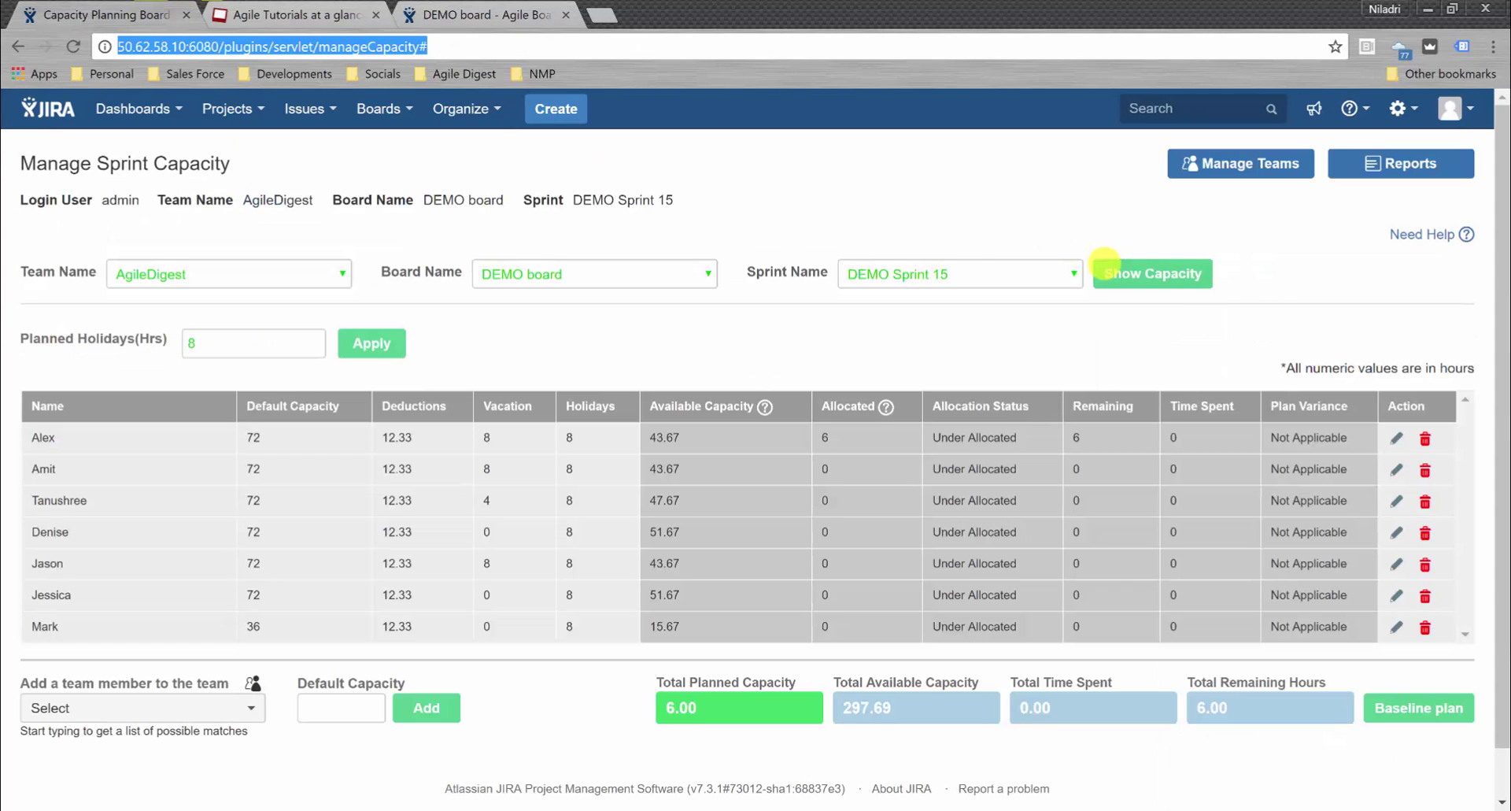
pyautogui.click(1184, 273)
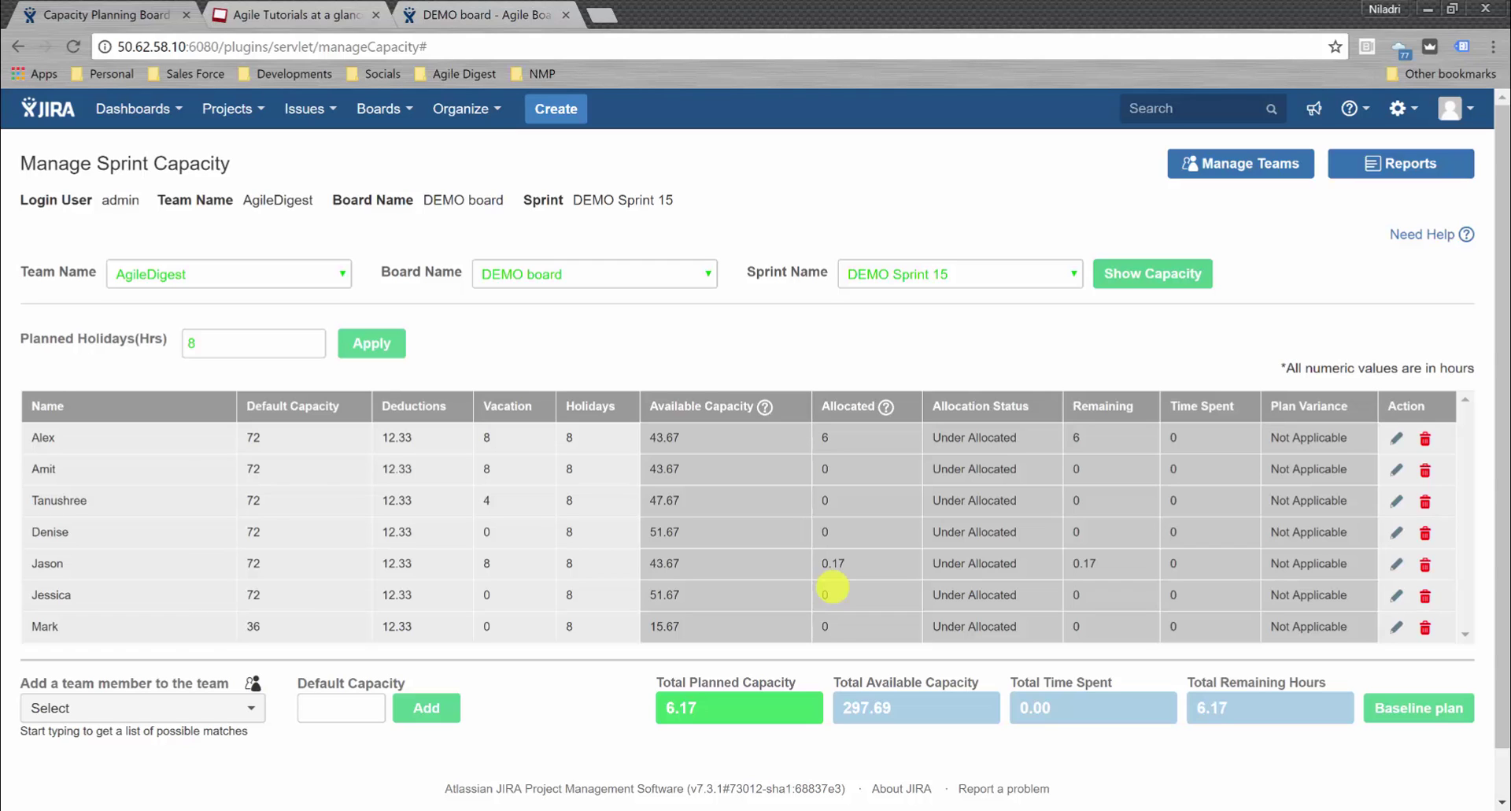
pyautogui.click(497, 11)
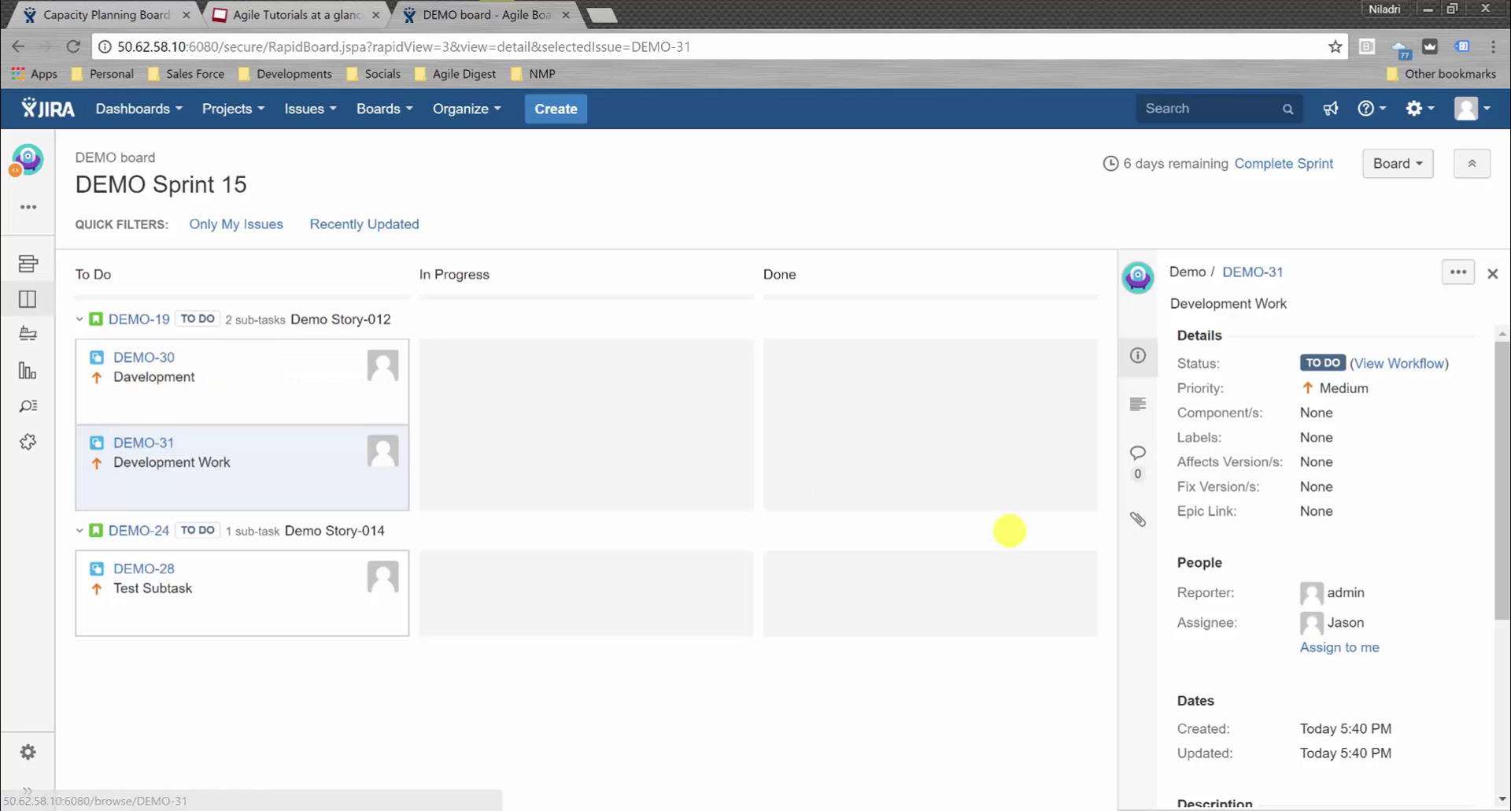
# Set both the original and remaining estimates of sub-task DEMO-31 under story DEMO-19 to 10h and save the update.
pyautogui.click(150, 320)
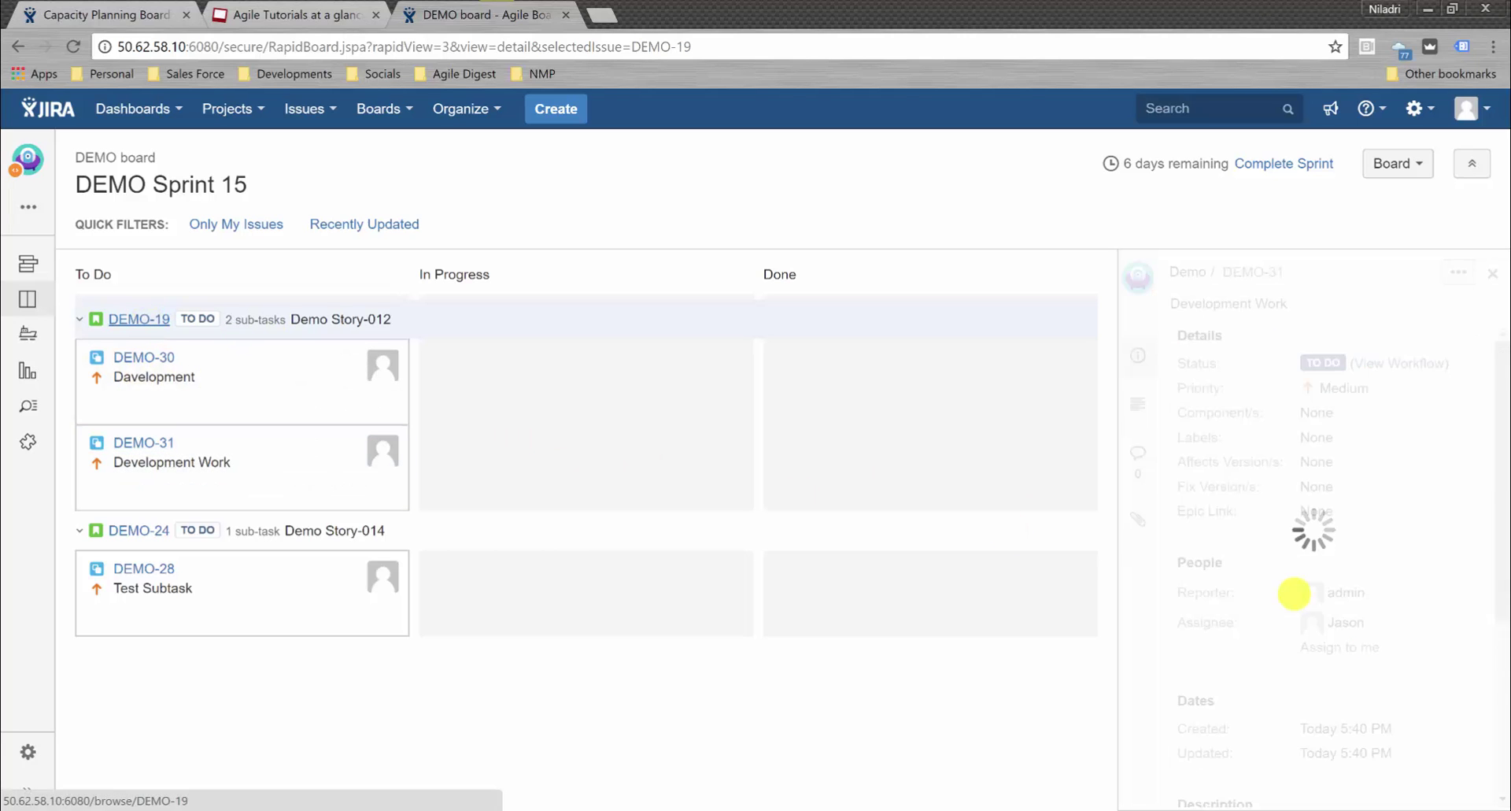
pyautogui.moveTo(1499, 419); pyautogui.dragTo(1488, 630)
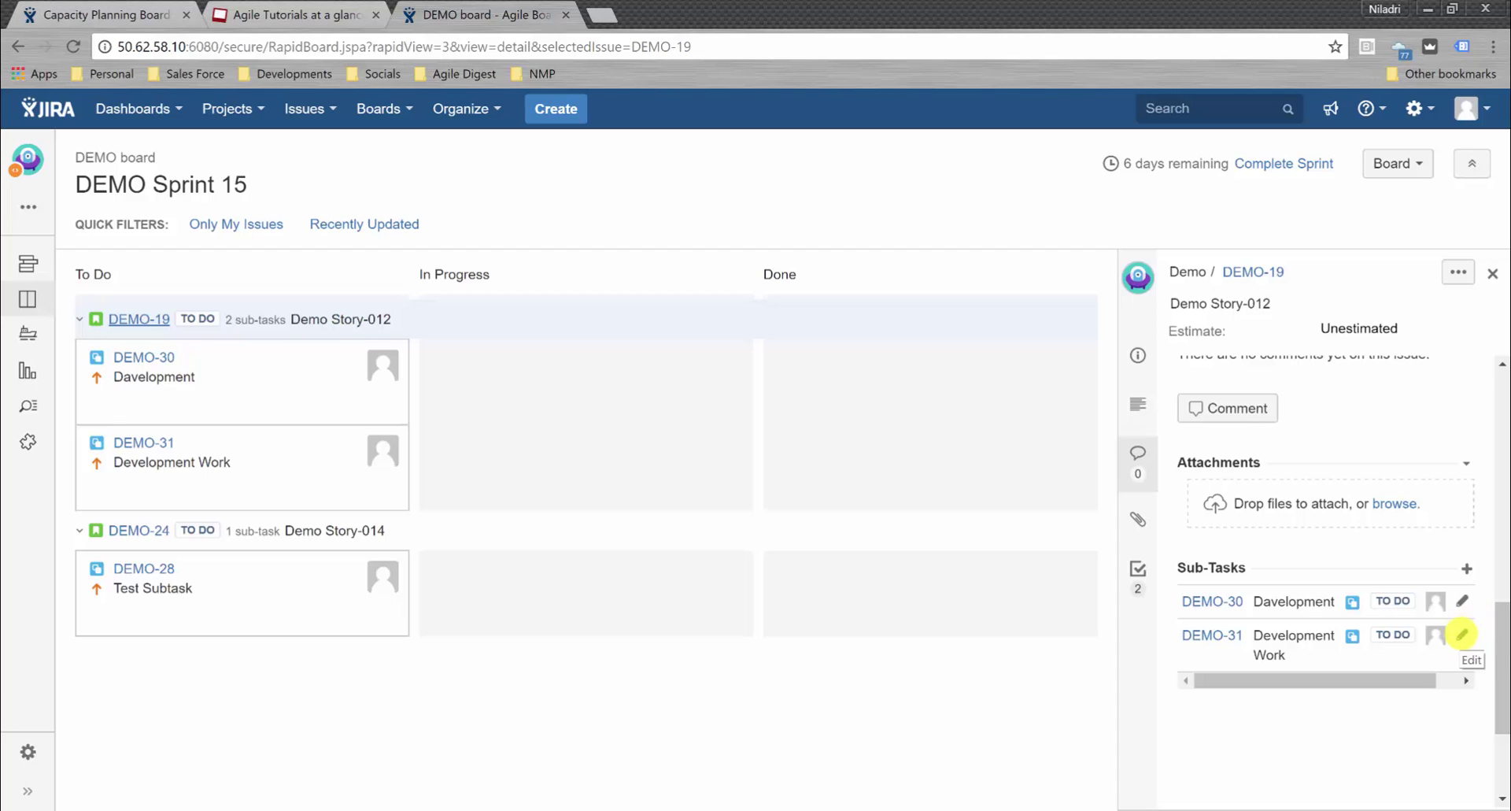
pyautogui.click(1462, 633)
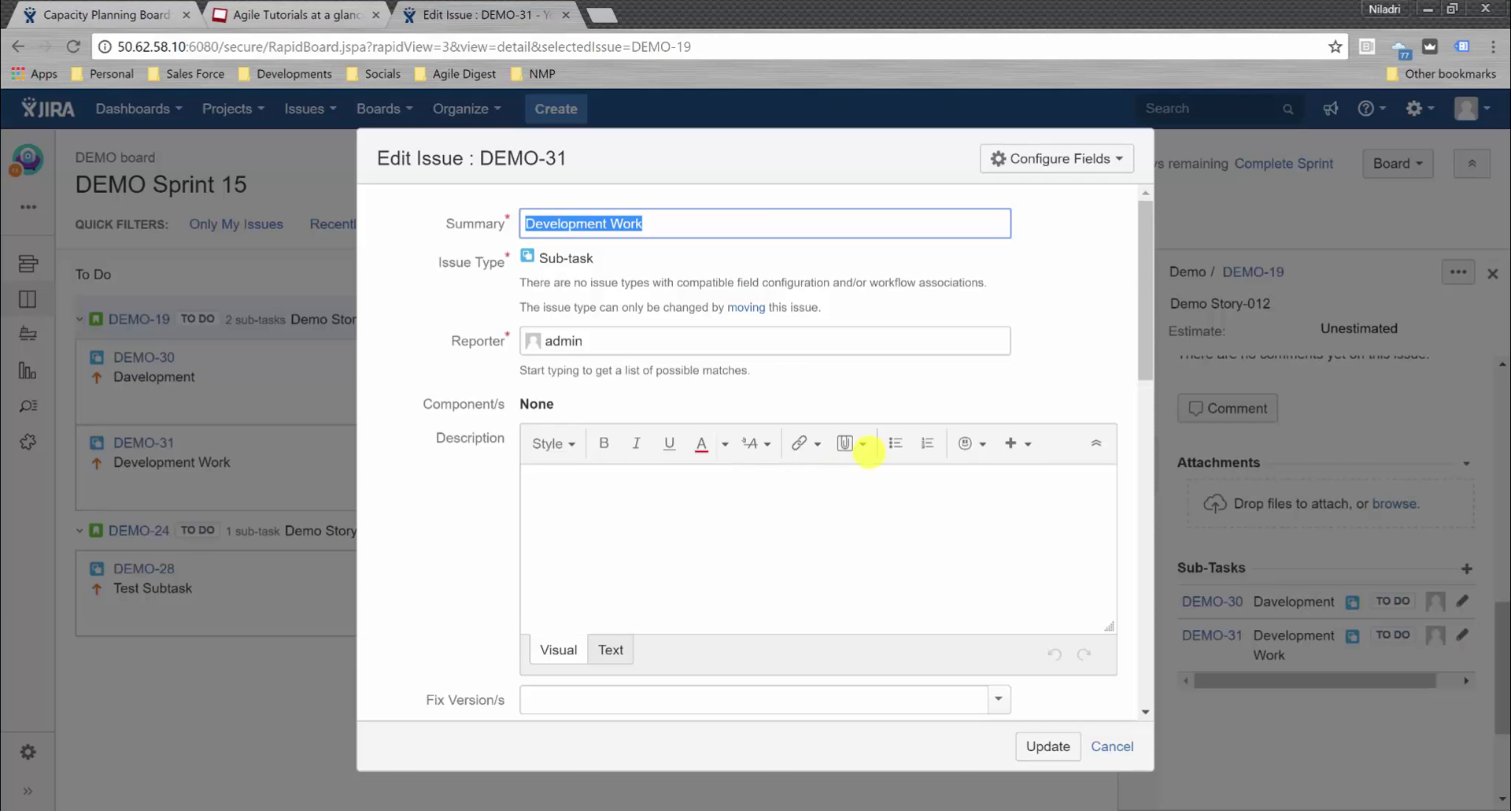
pyautogui.moveTo(1145, 278); pyautogui.dragTo(1180, 716)
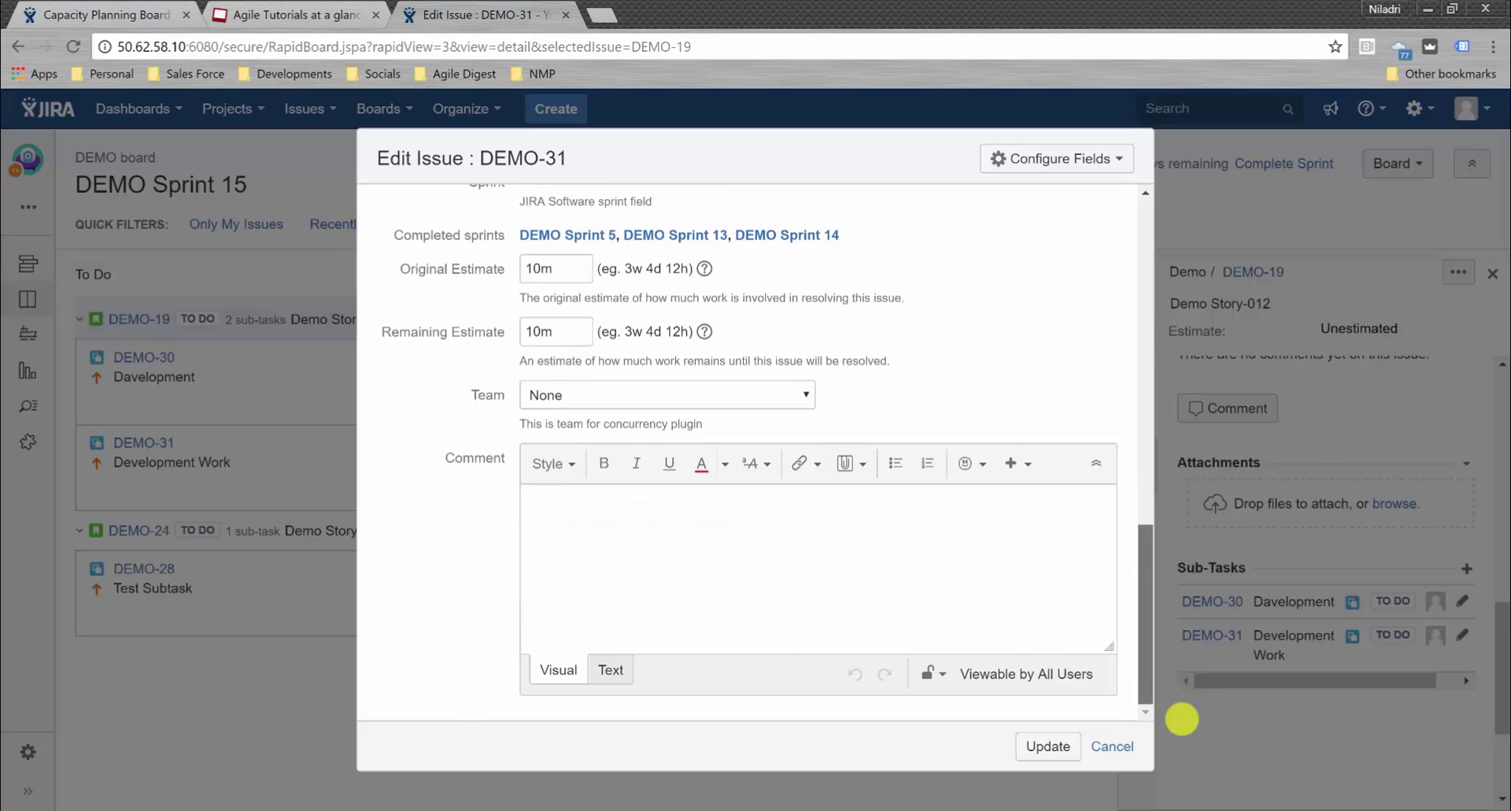
pyautogui.click(563, 267)
pyautogui.write('h')
pyautogui.click(560, 331)
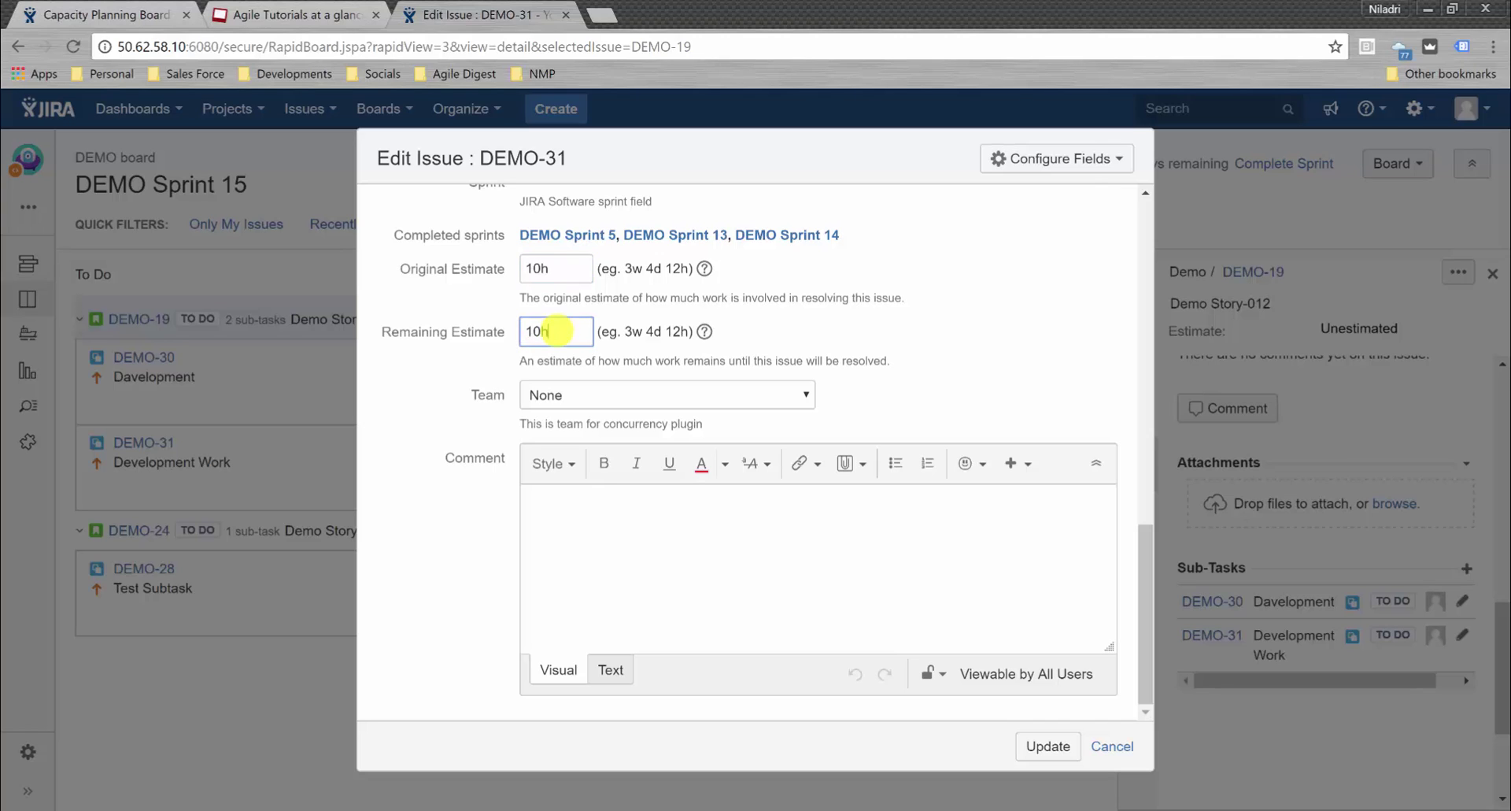
pyautogui.click(1048, 745)
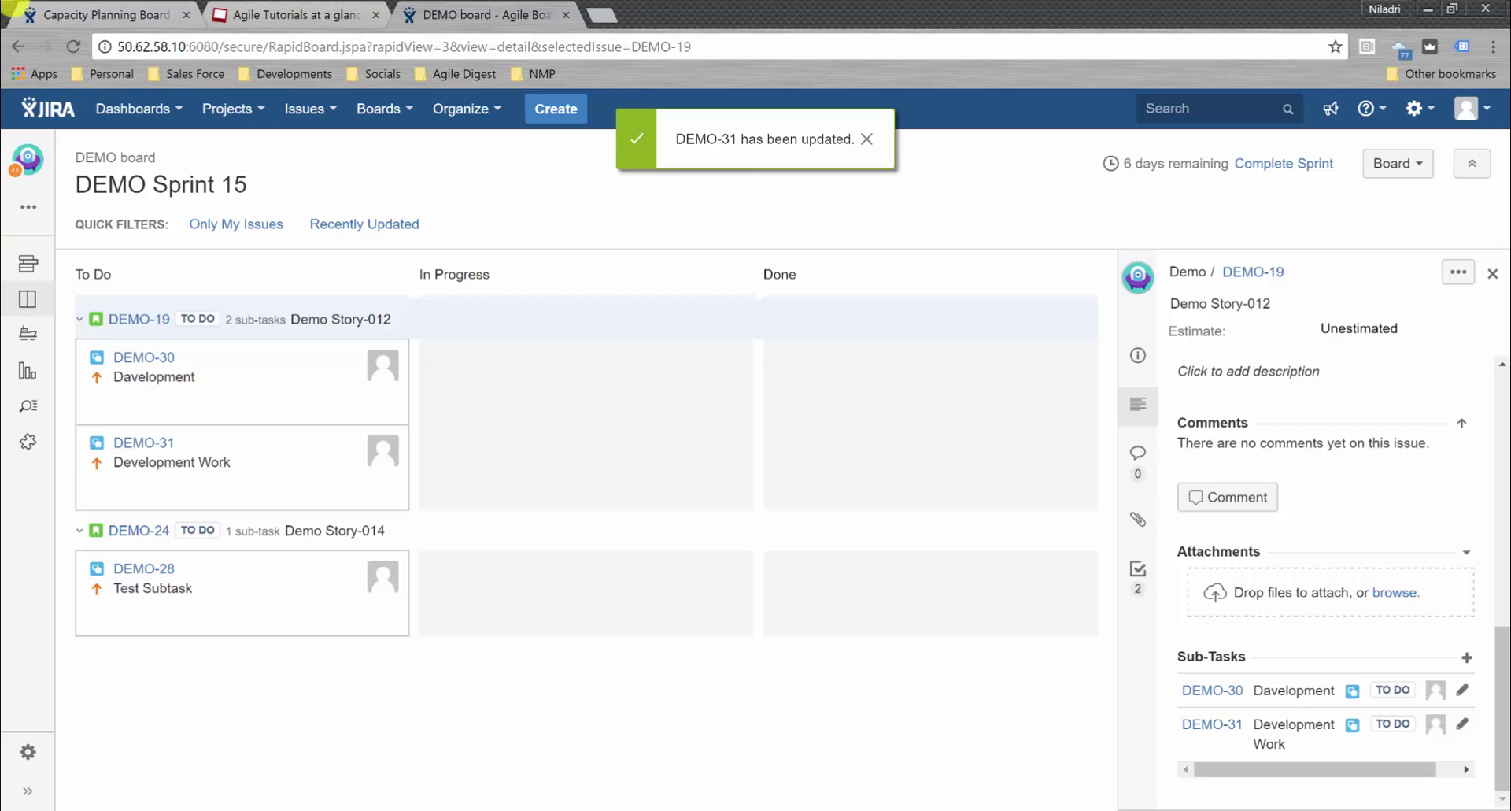
# Refresh the DEMO Sprint 15 capacity and compare the DEMO-31 assignee's allocated hours with their available capacity.
pyautogui.click(106, 14)
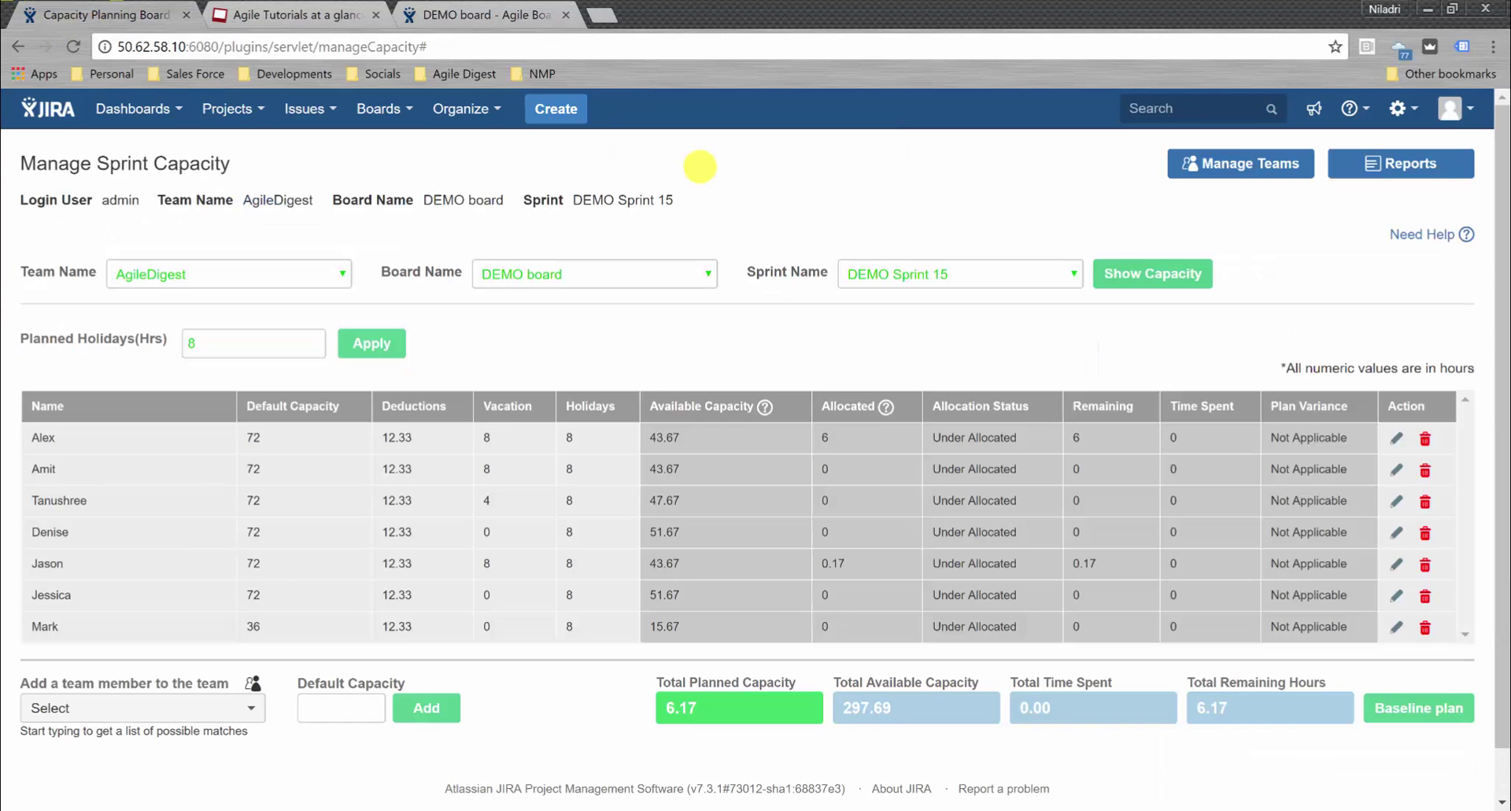
pyautogui.click(1121, 274)
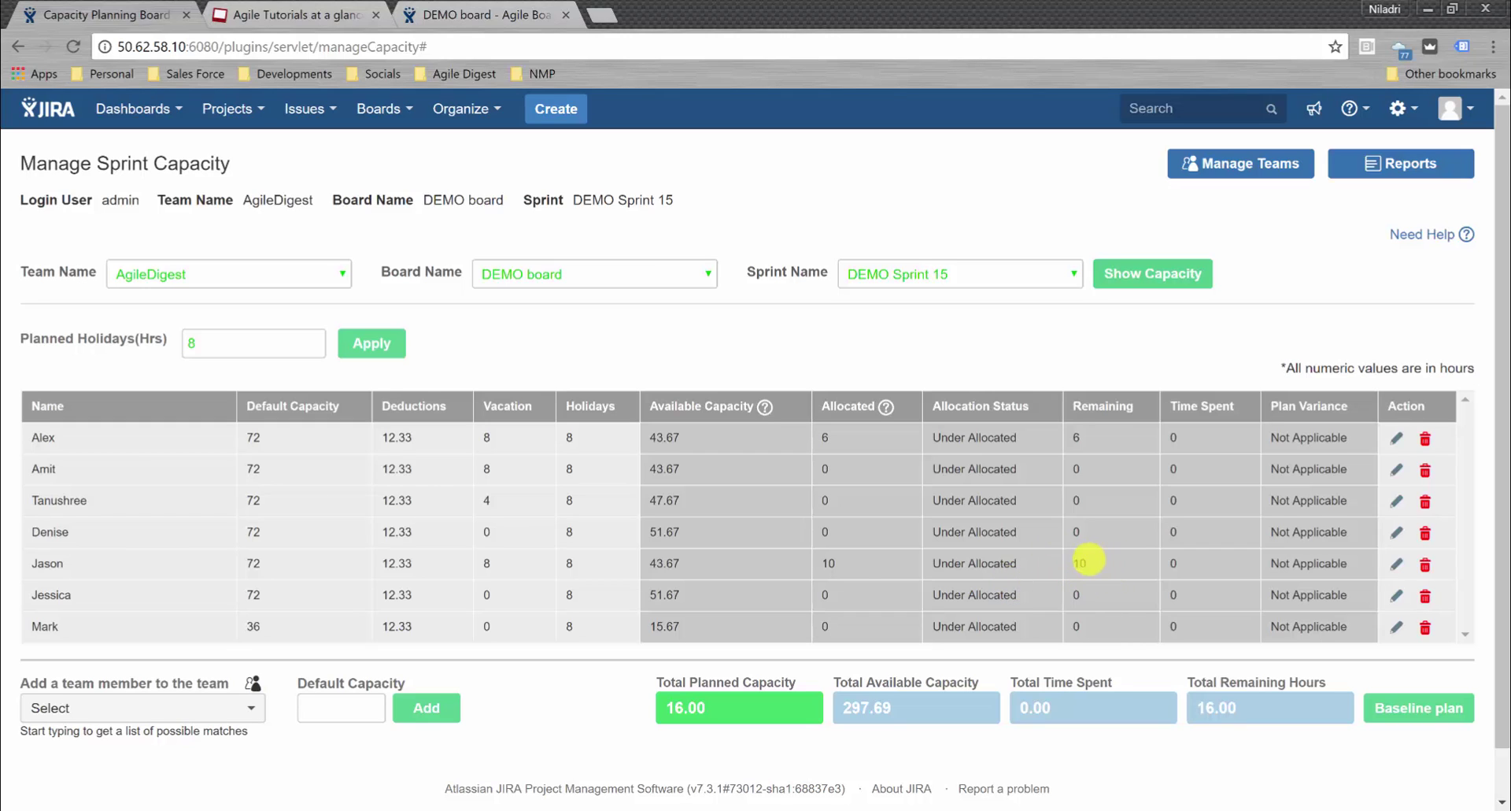
pyautogui.doubleClick(678, 560)
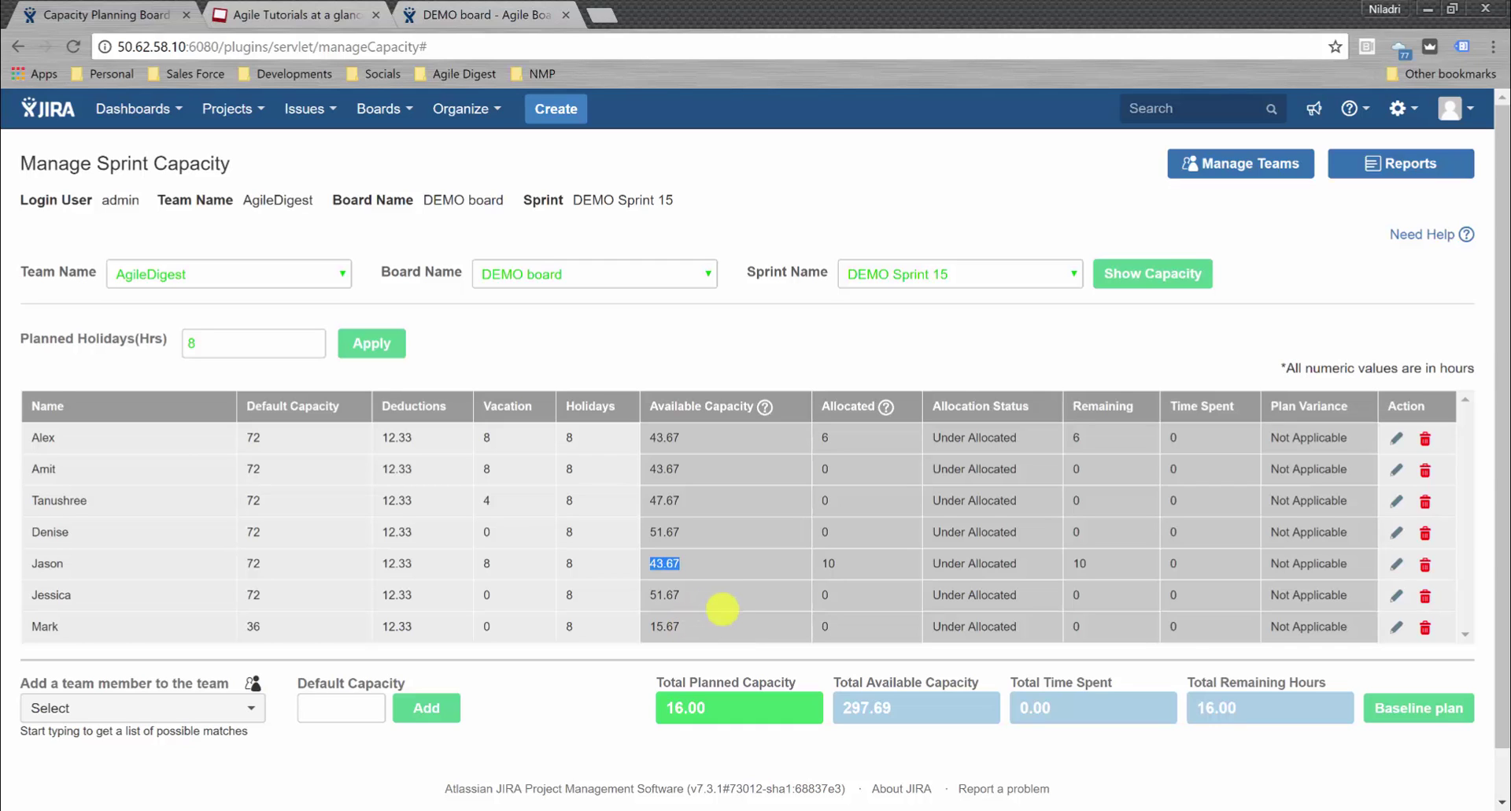
# Create the sub-task "Testing of XYZ" under DEMO-24 with a remaining estimate of 16h, assigned to the last listed team member.
pyautogui.click(461, 12)
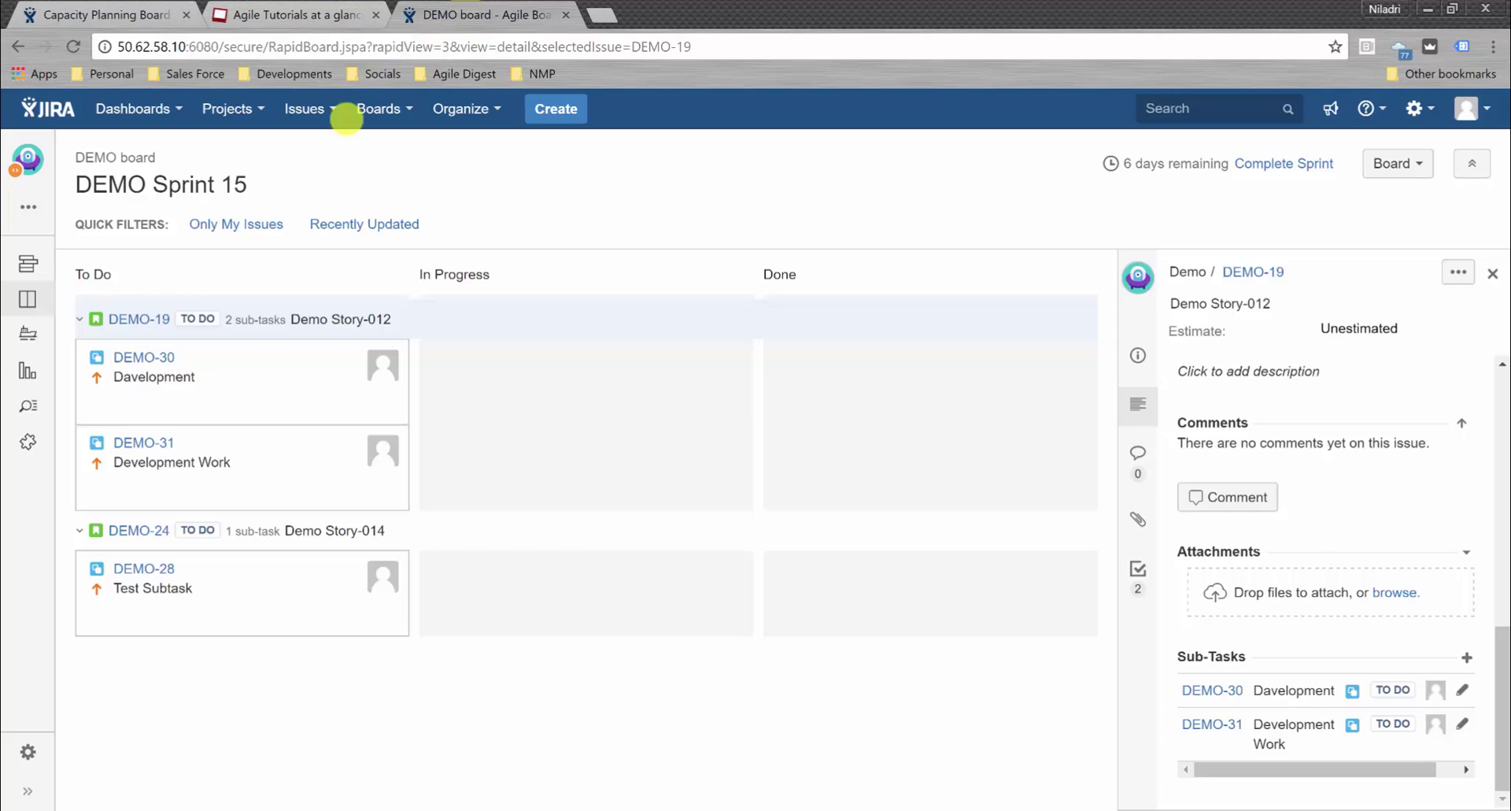
pyautogui.click(139, 530)
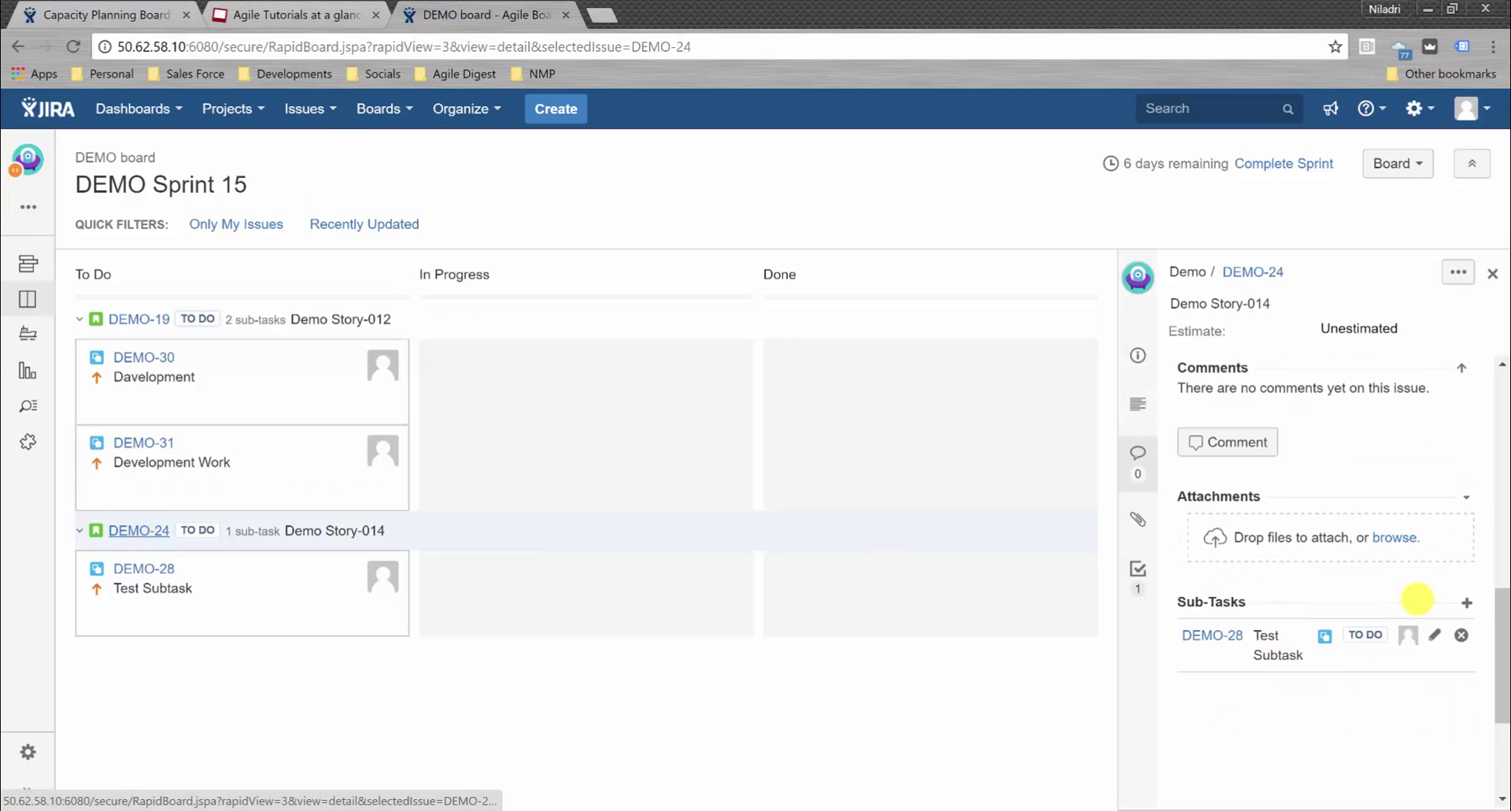
pyautogui.click(1467, 602)
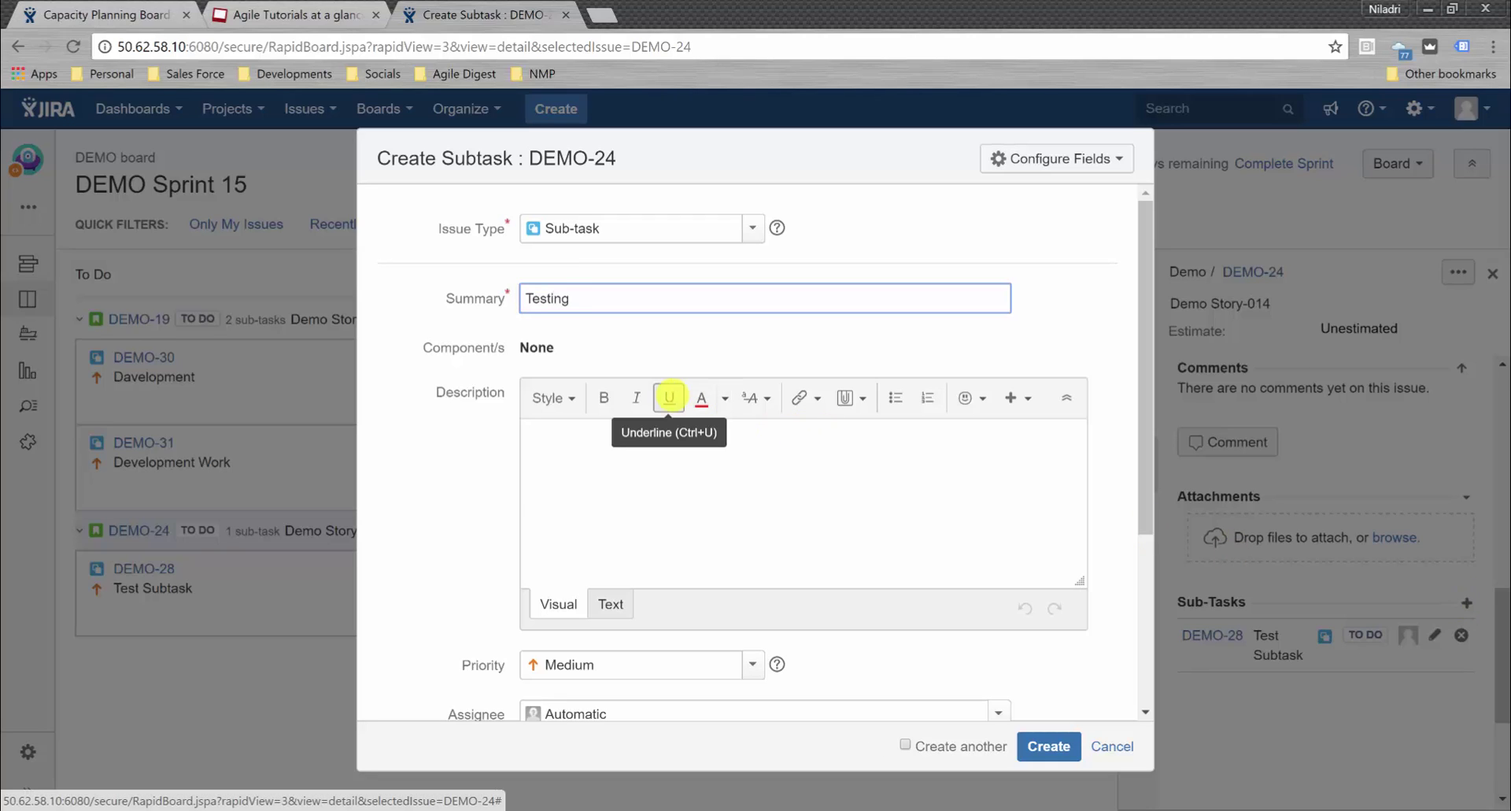
pyautogui.write('XYZ')
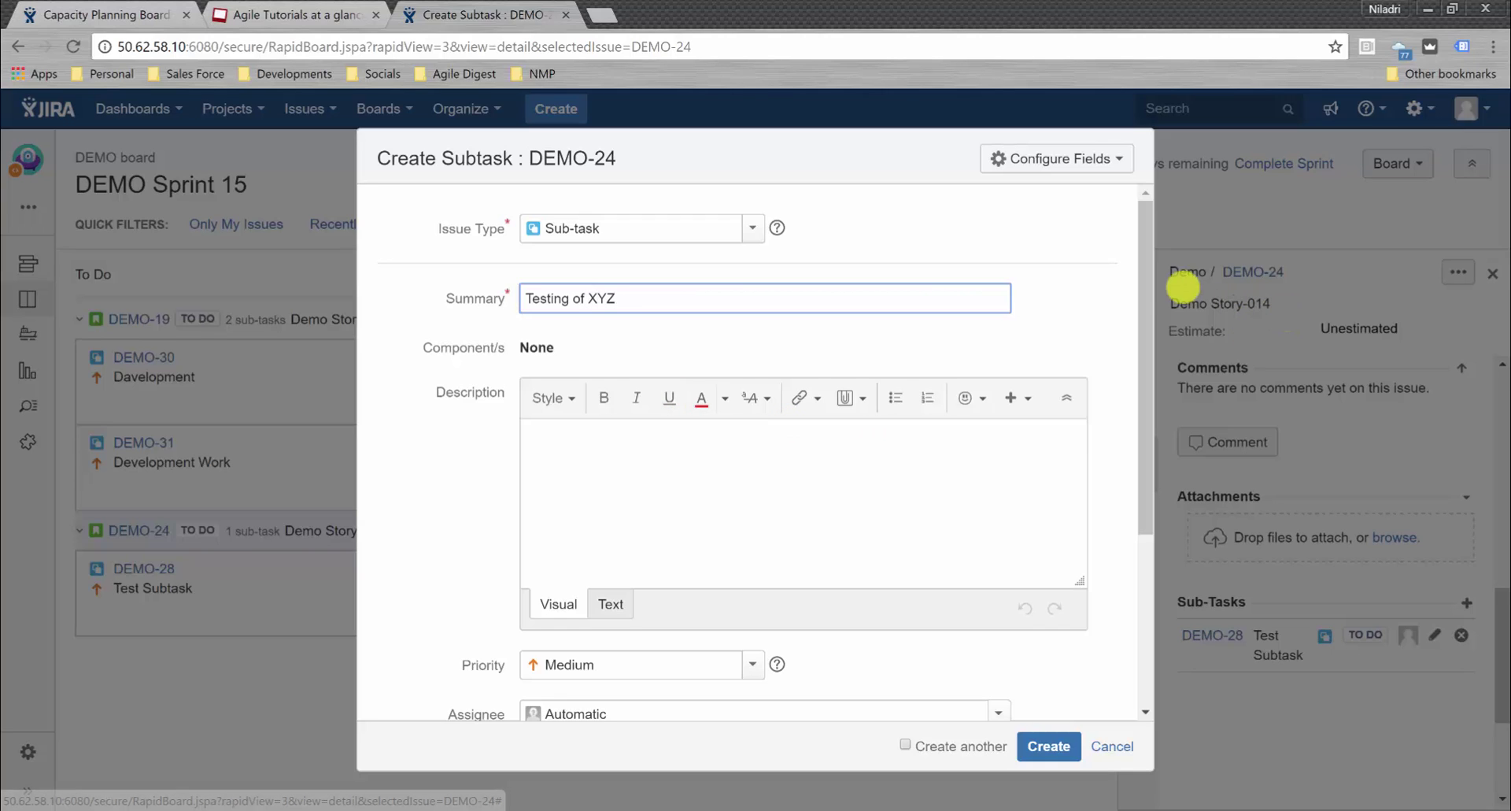
pyautogui.moveTo(1143, 320); pyautogui.dragTo(1140, 497)
pyautogui.click(548, 580)
pyautogui.write('16h')
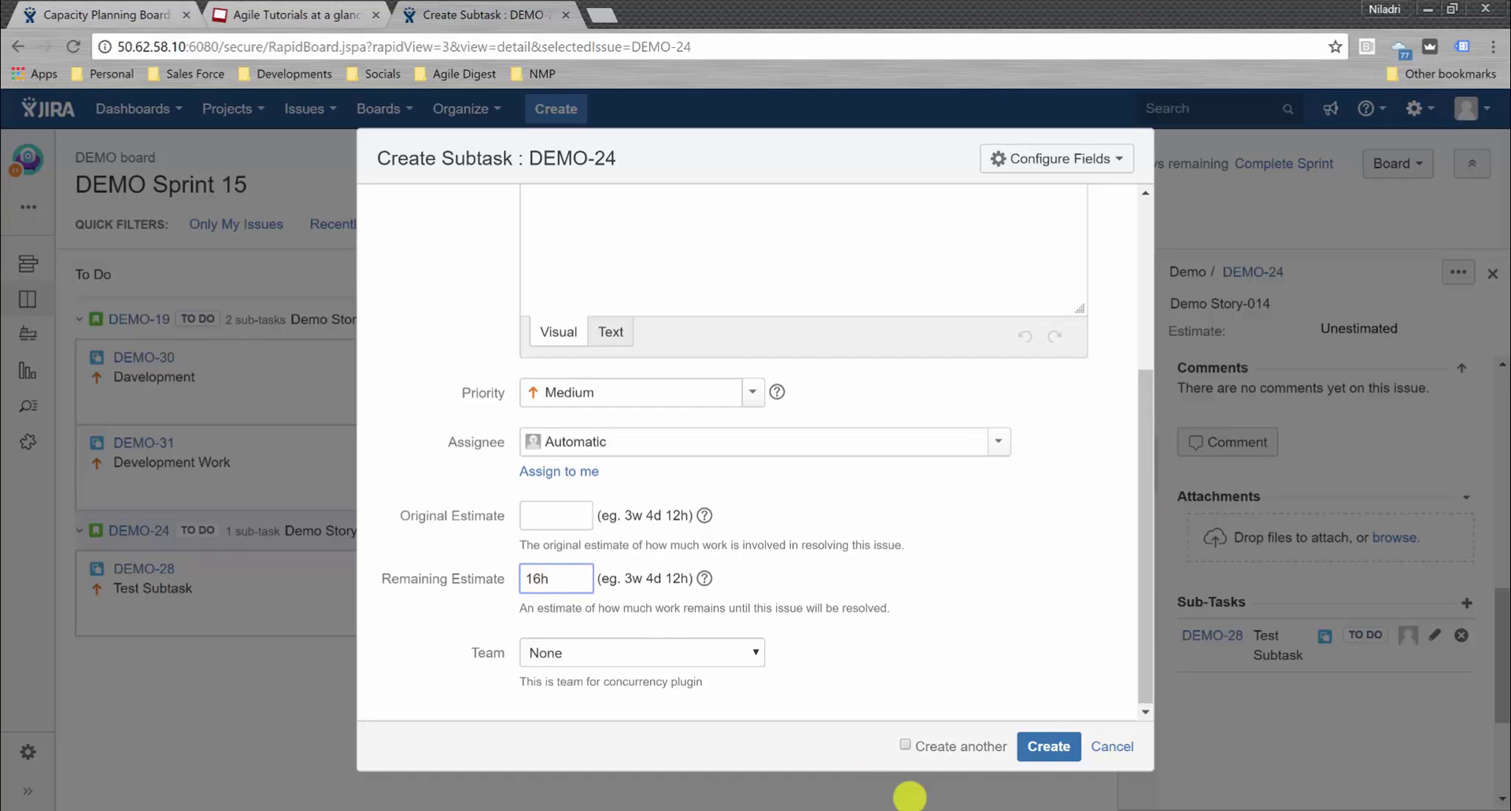
pyautogui.click(1066, 744)
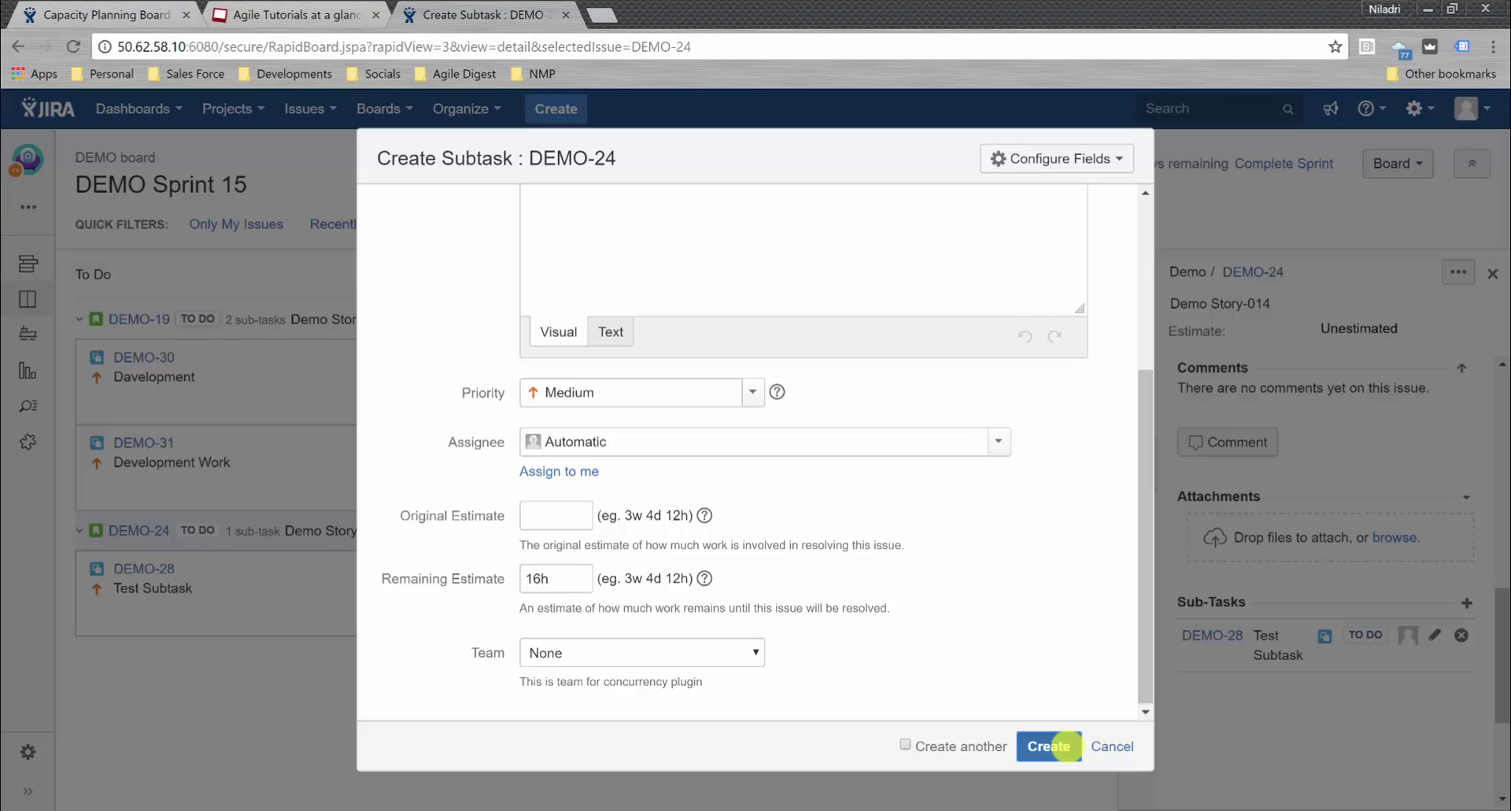
pyautogui.click(998, 440)
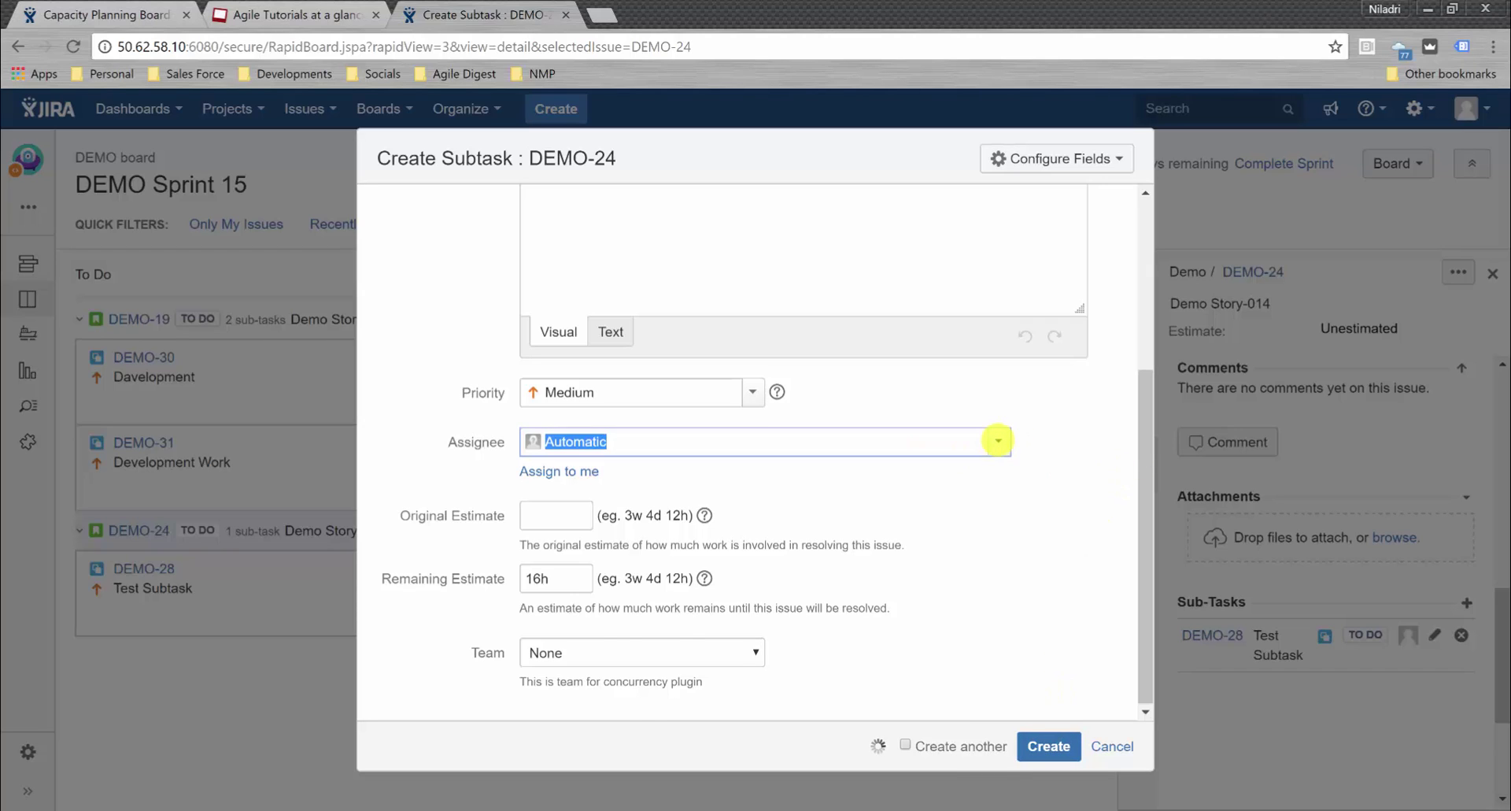
pyautogui.write('mark')
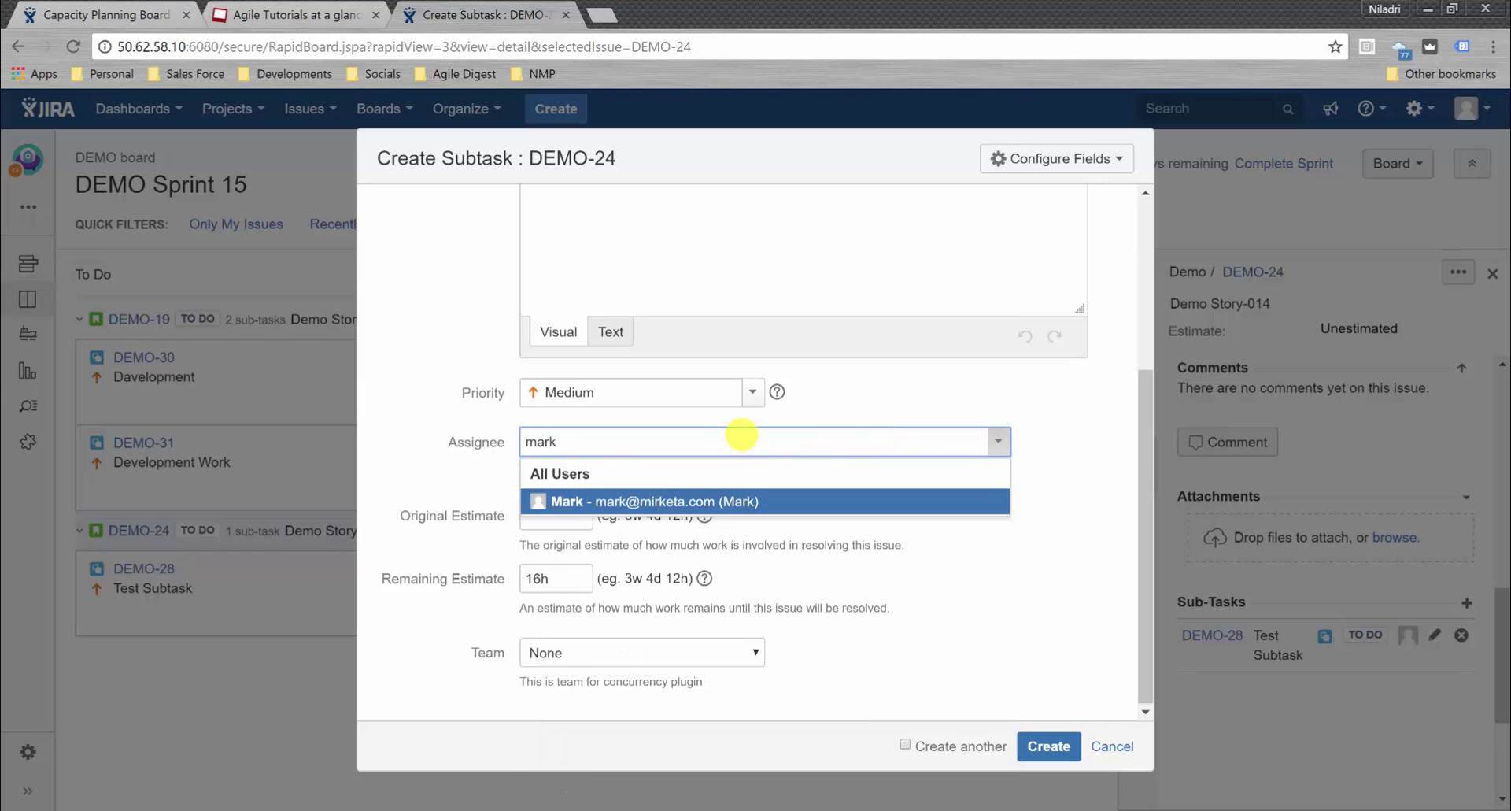
pyautogui.click(724, 500)
pyautogui.click(1049, 745)
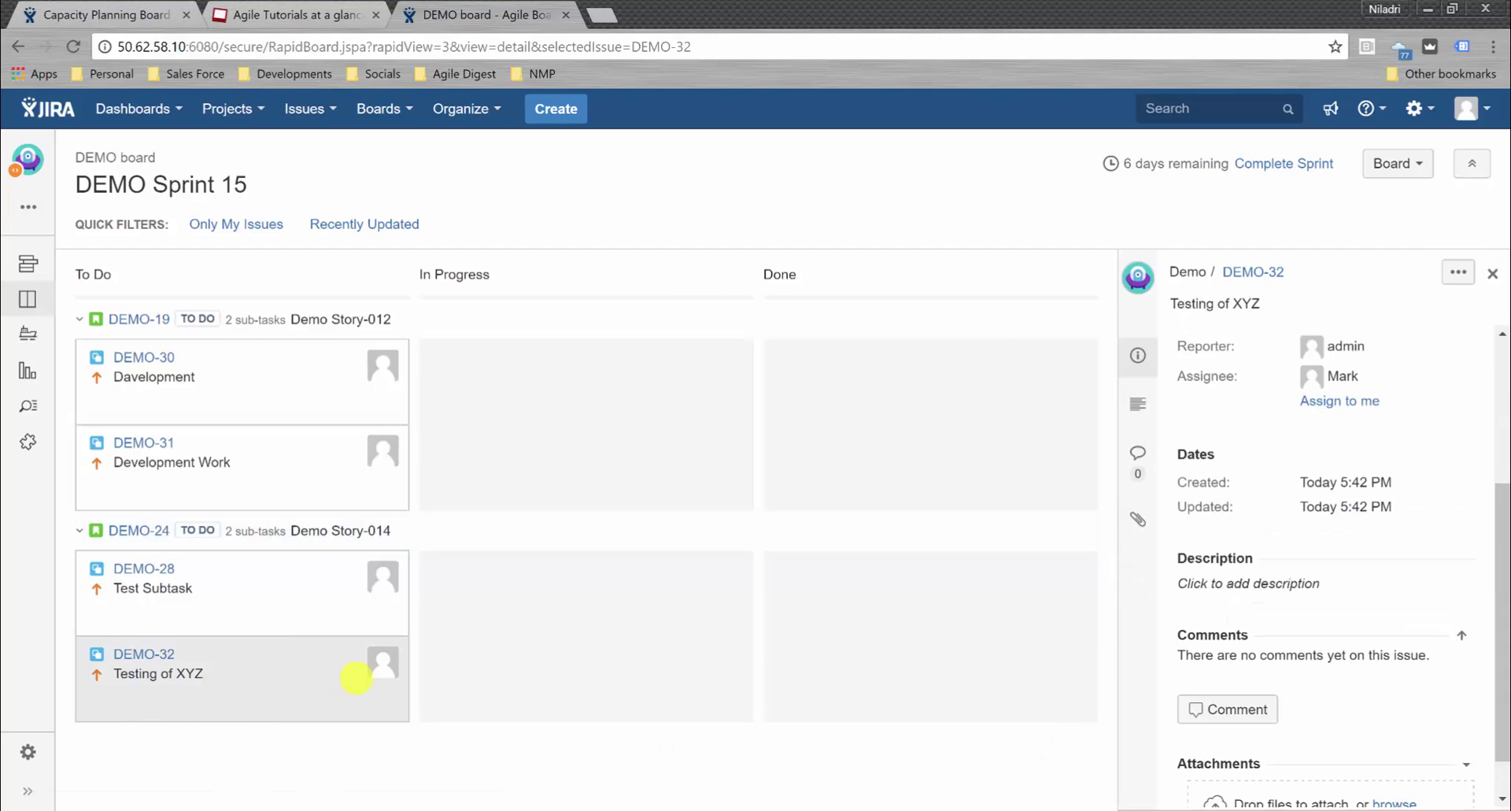
# Refresh the DEMO Sprint 15 capacity on the Manage Sprint Capacity page to include the new DEMO-24 sub-task.
pyautogui.moveTo(385, 659)
pyautogui.click(122, 11)
pyautogui.click(1151, 258)
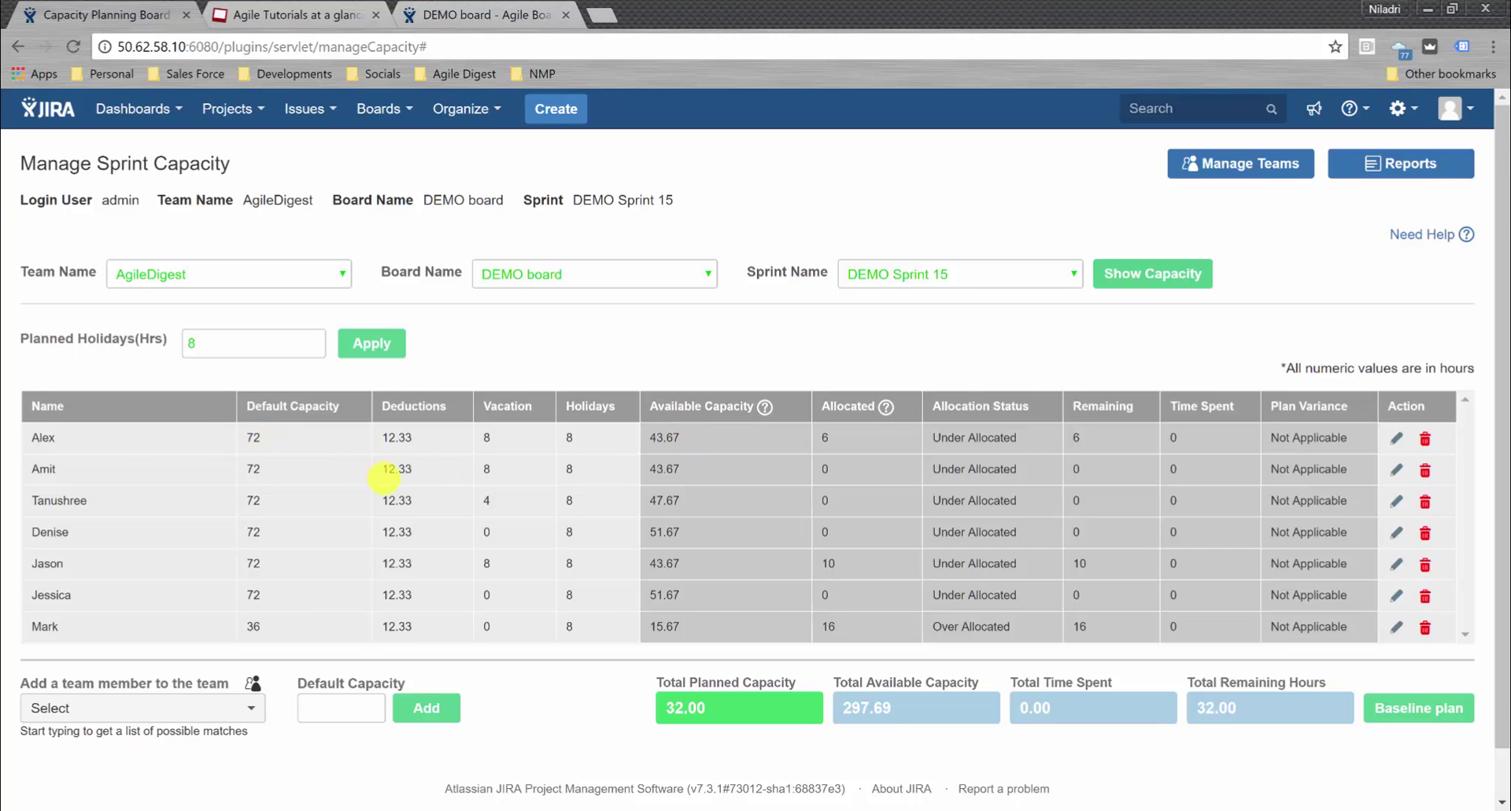
# Open Calculator beside the capacity table and compute 72-12.33-8-8 to check the first team member's available capacity.
pyautogui.press('super+r')
pyautogui.write('cal')
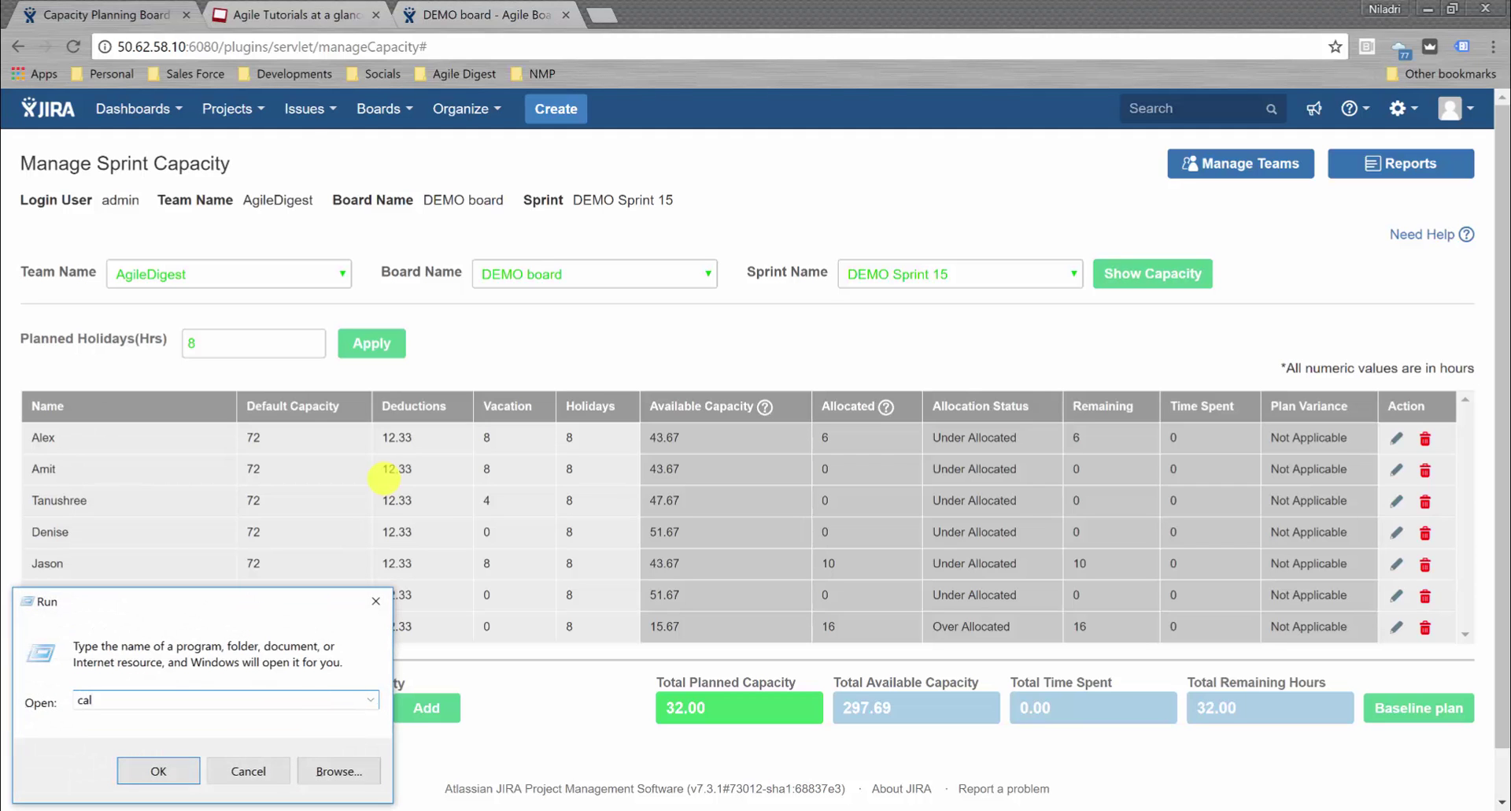
pyautogui.press('Return')
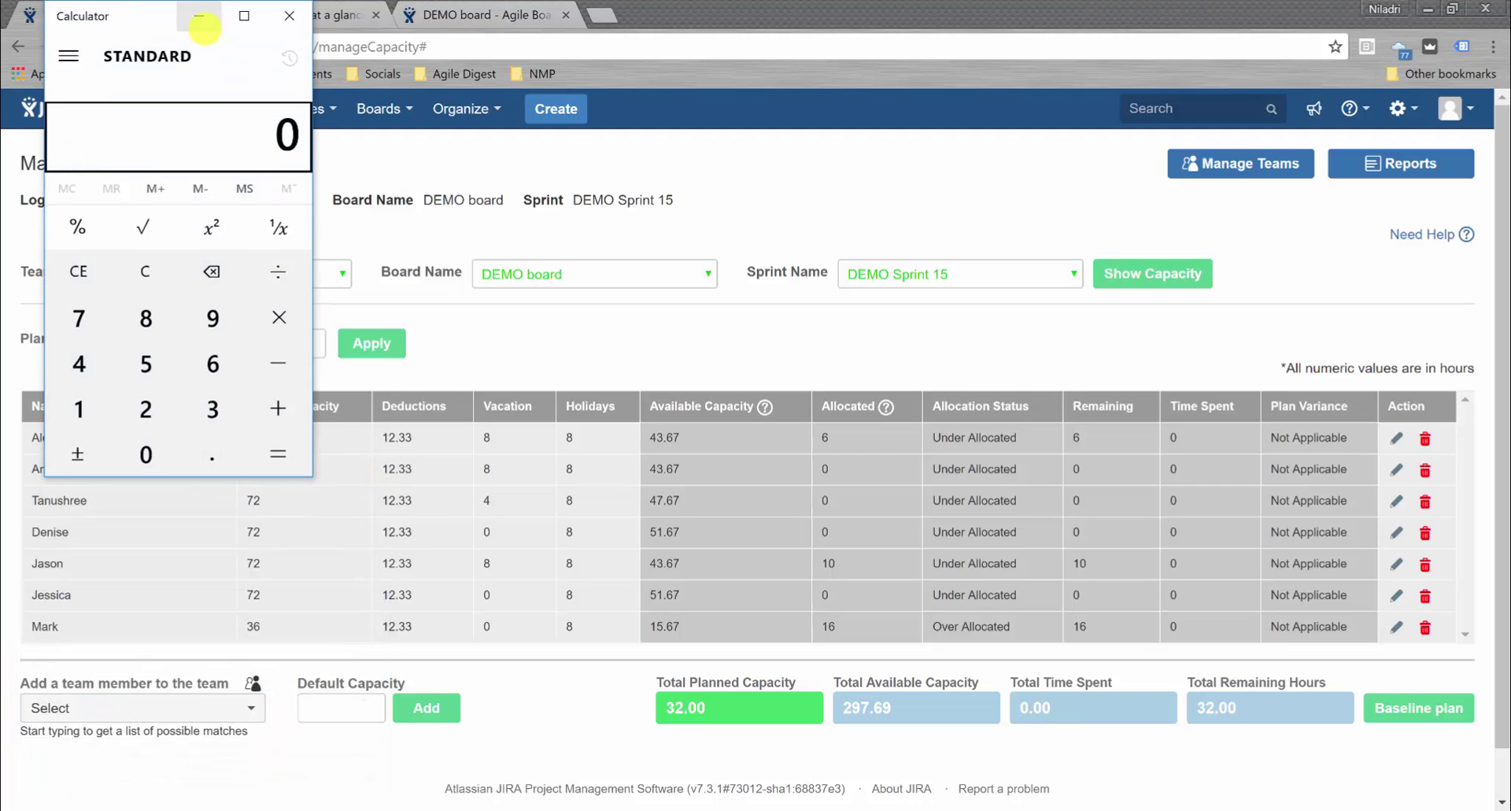
pyautogui.moveTo(149, 16); pyautogui.dragTo(822, 205)
pyautogui.write('72-12.33')
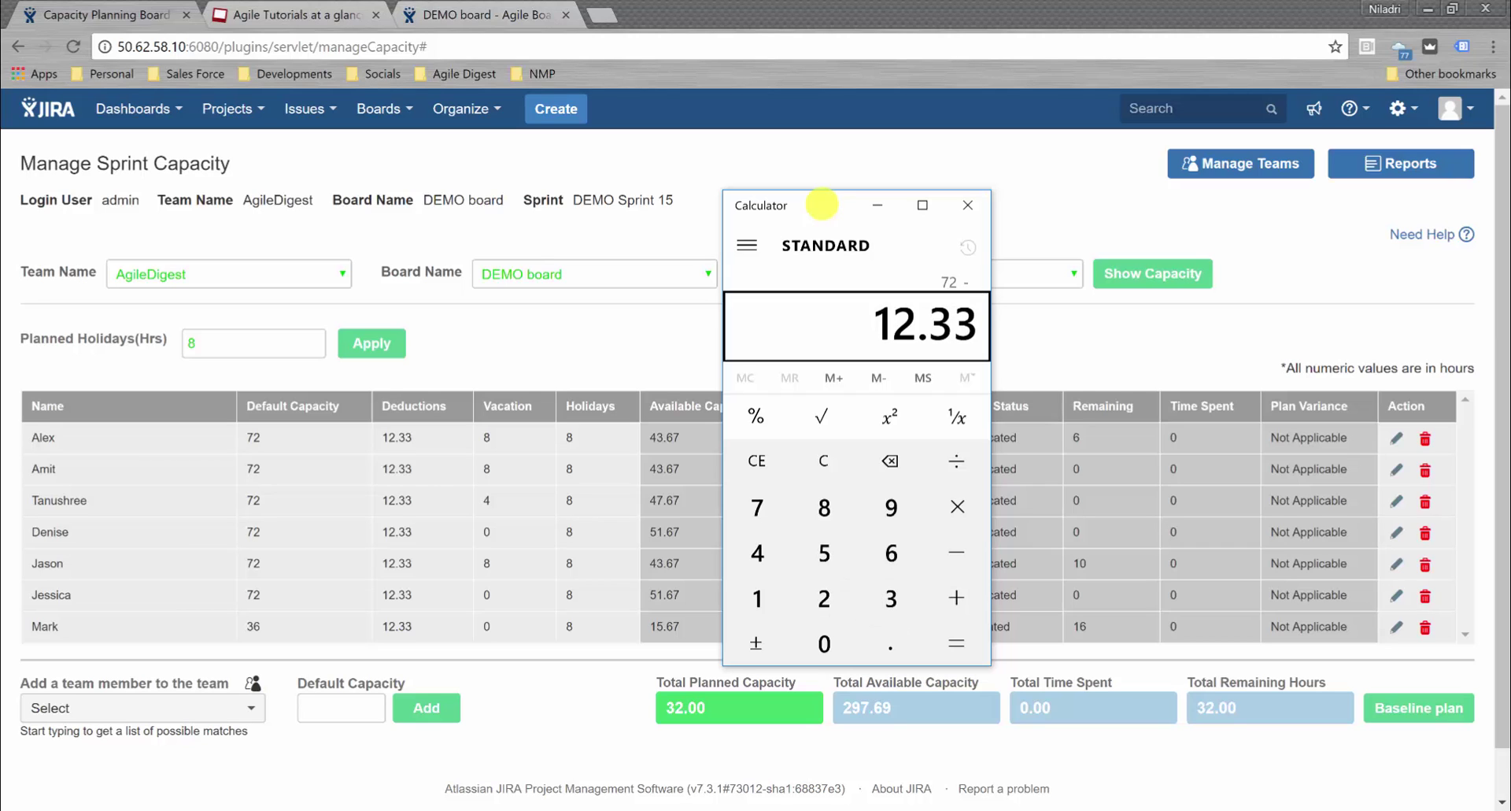
pyautogui.write('-8-8')
pyautogui.press('Return')
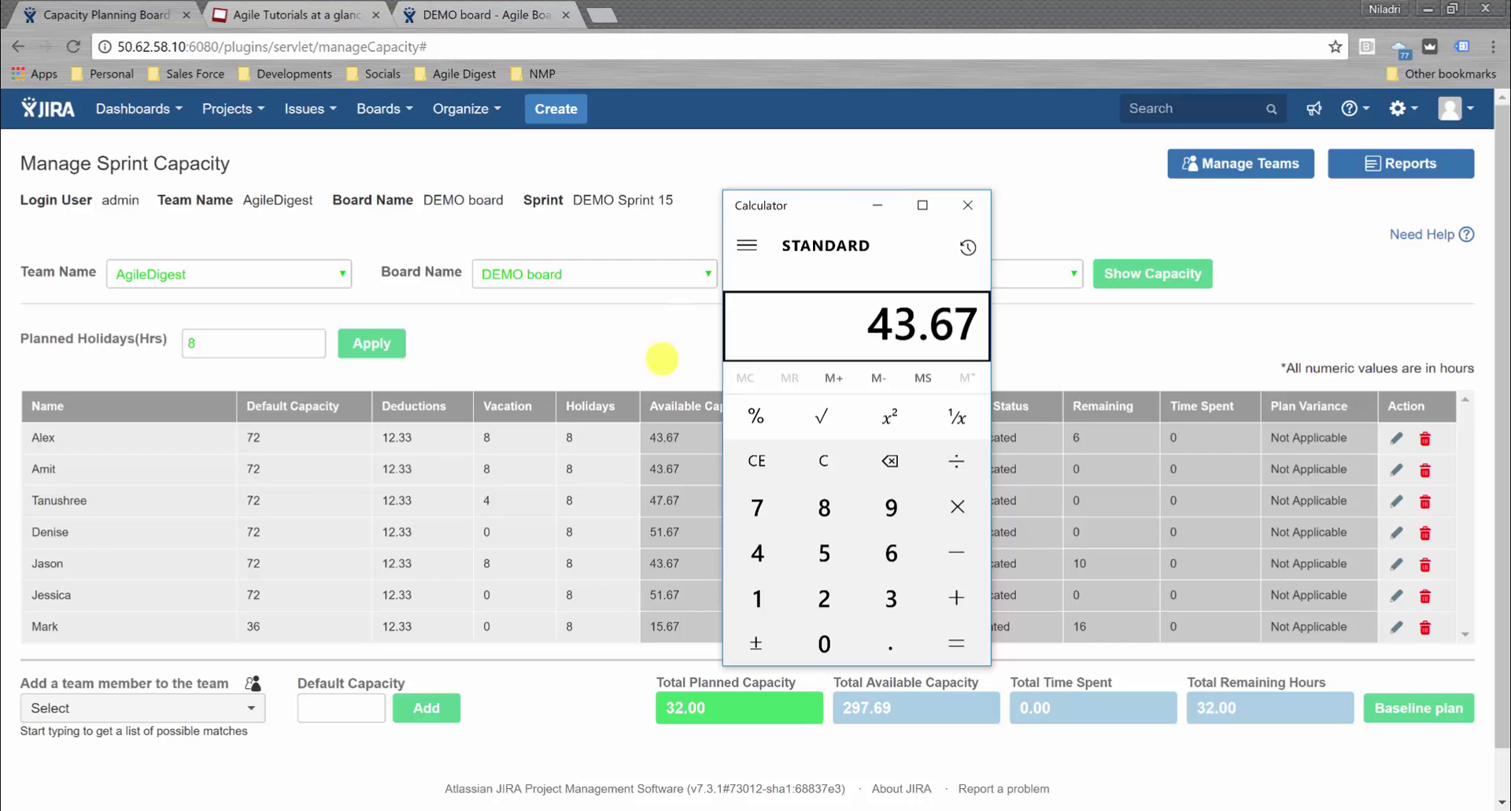
pyautogui.moveTo(819, 202); pyautogui.dragTo(907, 192)
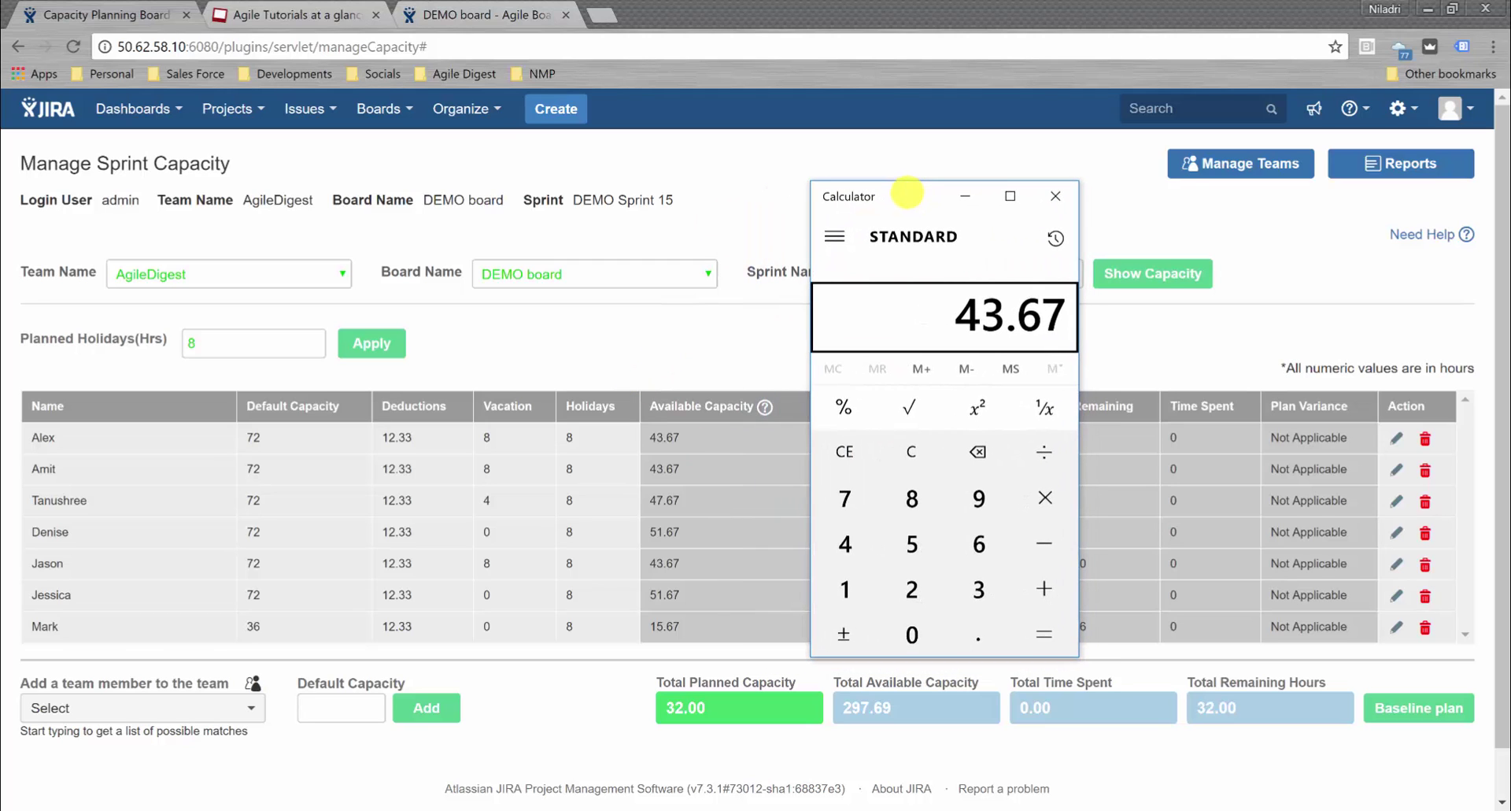
pyautogui.moveTo(917, 193); pyautogui.dragTo(878, 201)
# Review the sub-tasks on the DEMO board, then examine the last listed team member's allocation status in the sprint capacity table.
pyautogui.click(512, 13)
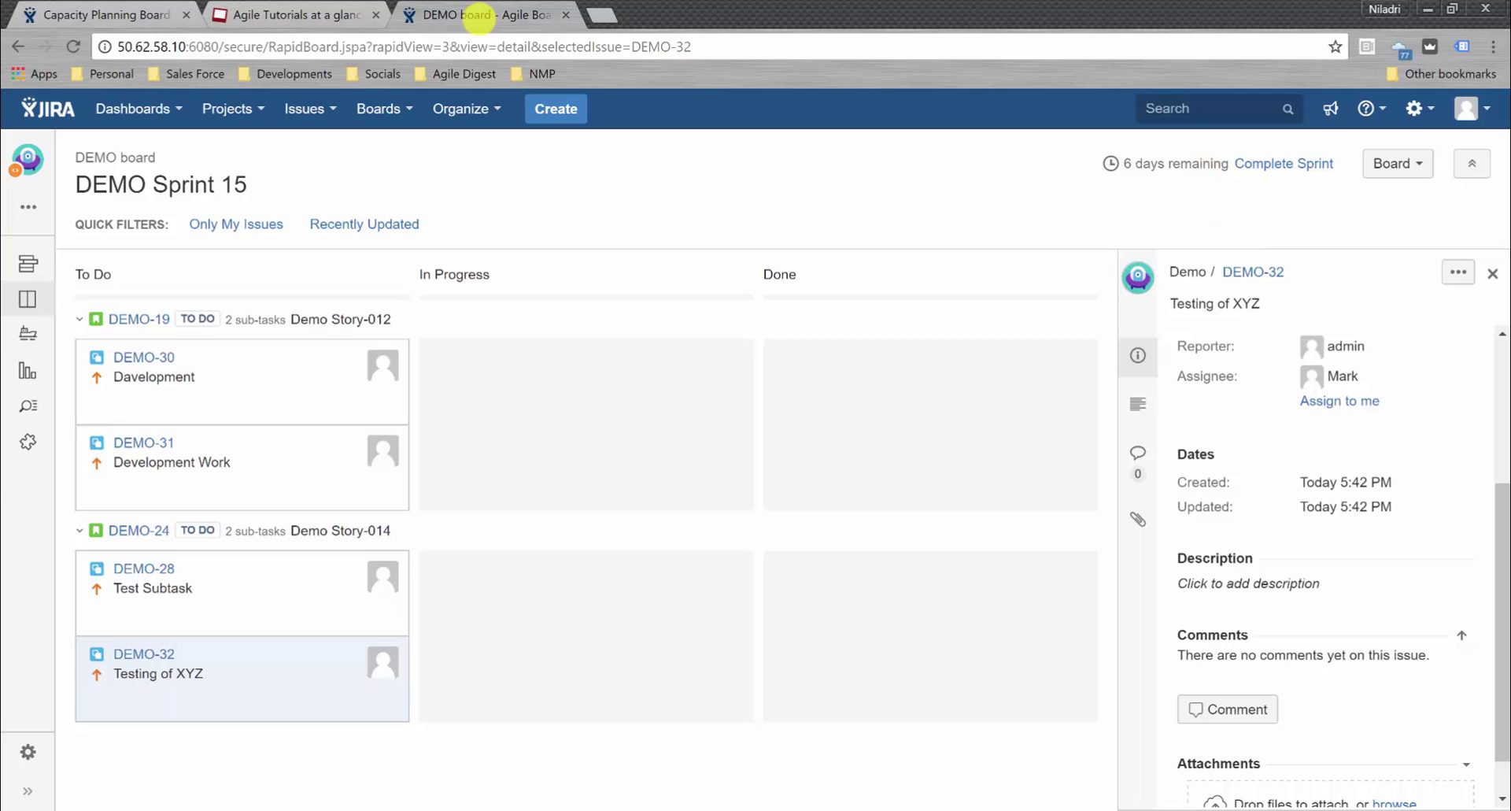
pyautogui.click(103, 13)
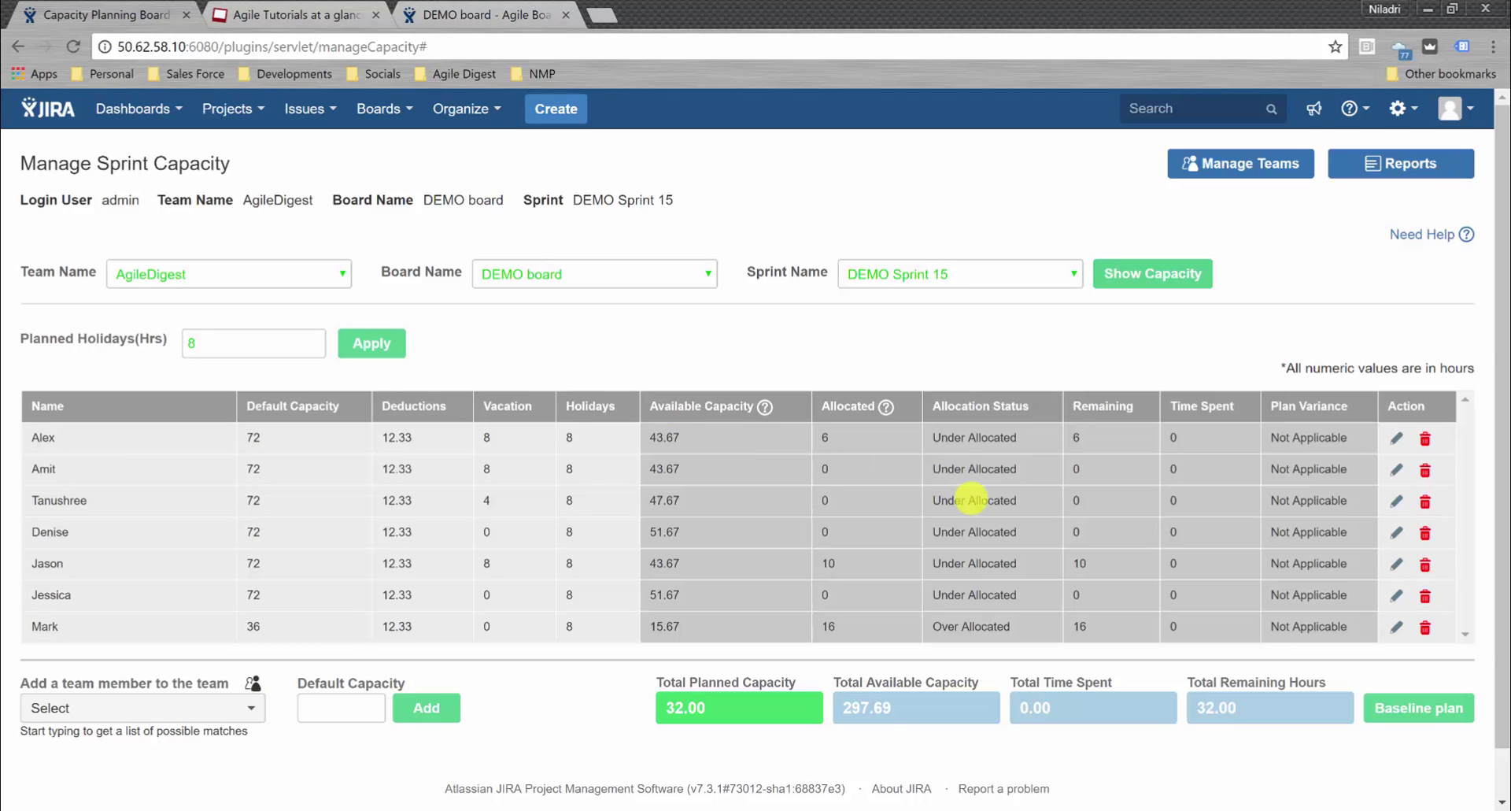
pyautogui.moveTo(1013, 626); pyautogui.dragTo(937, 626)
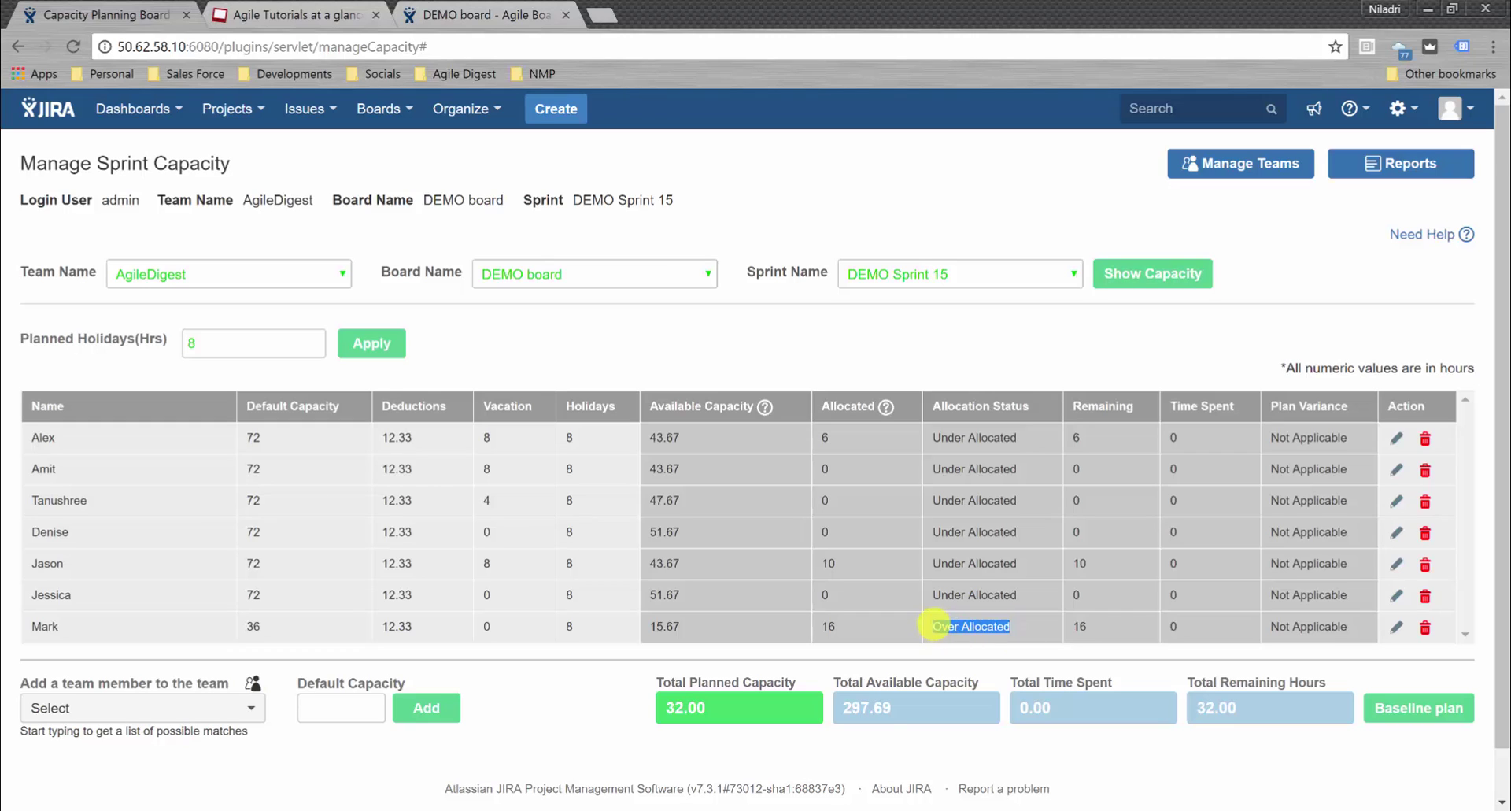
pyautogui.tripleClick(984, 625)
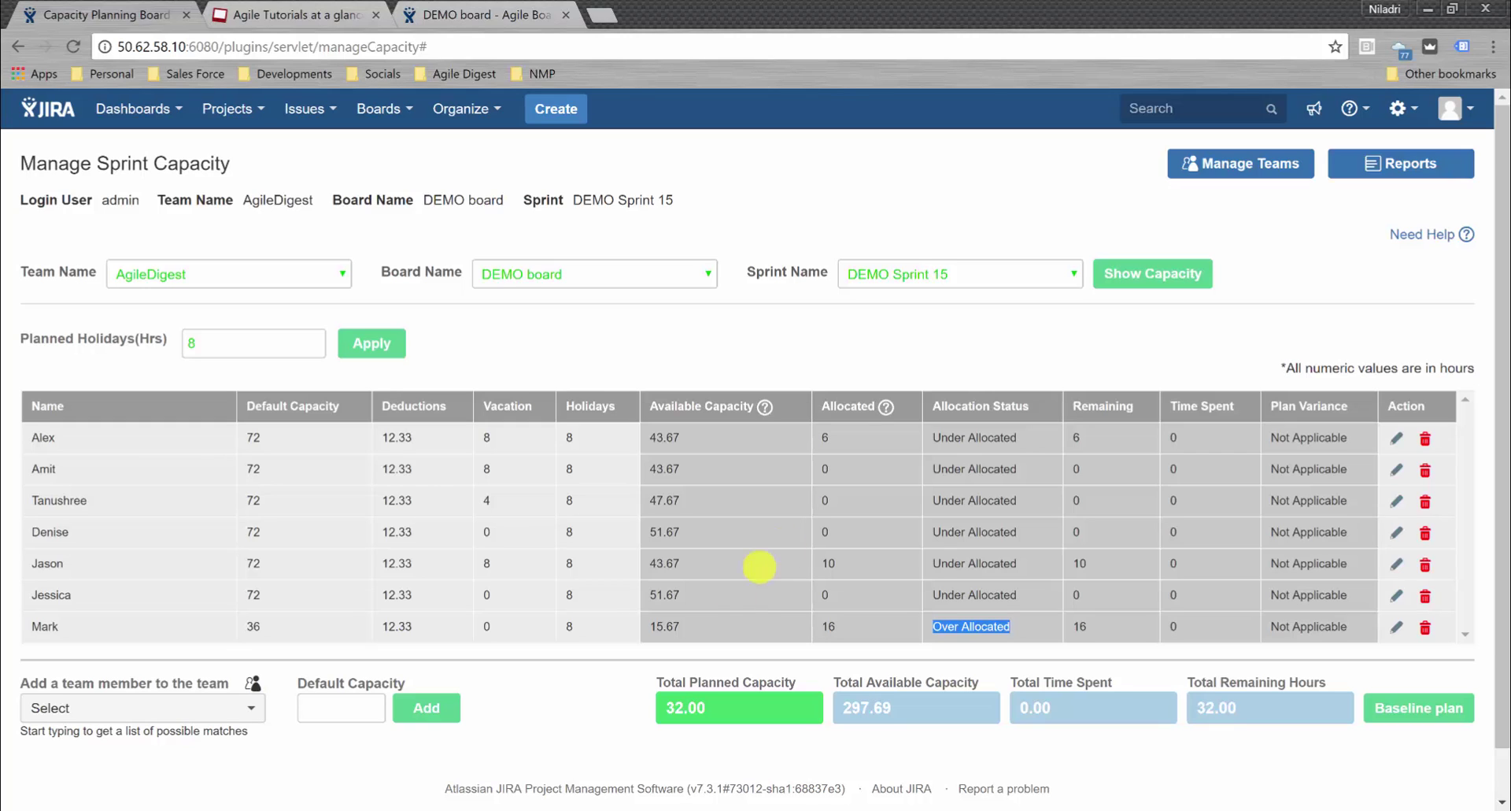
pyautogui.click(935, 360)
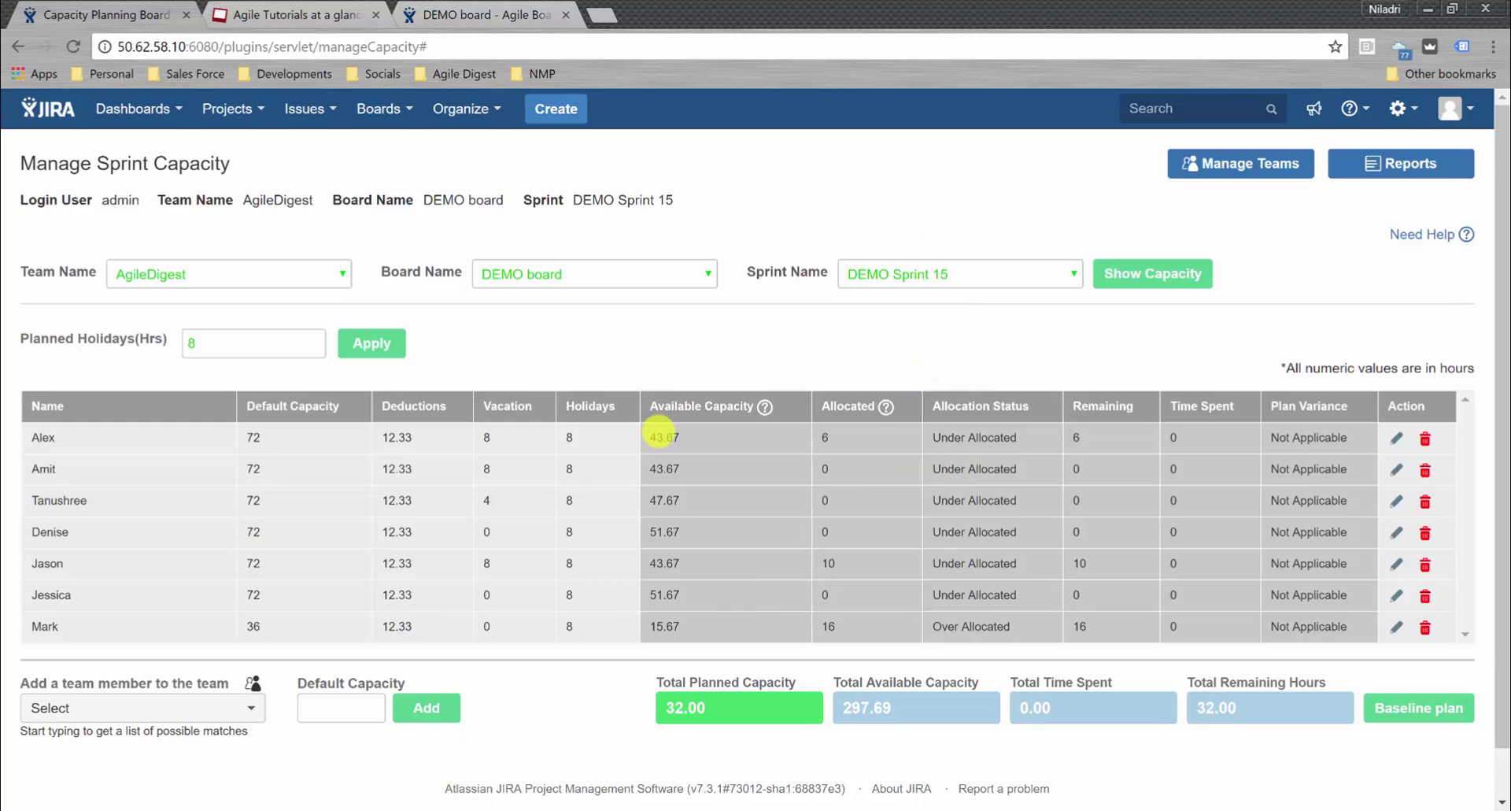